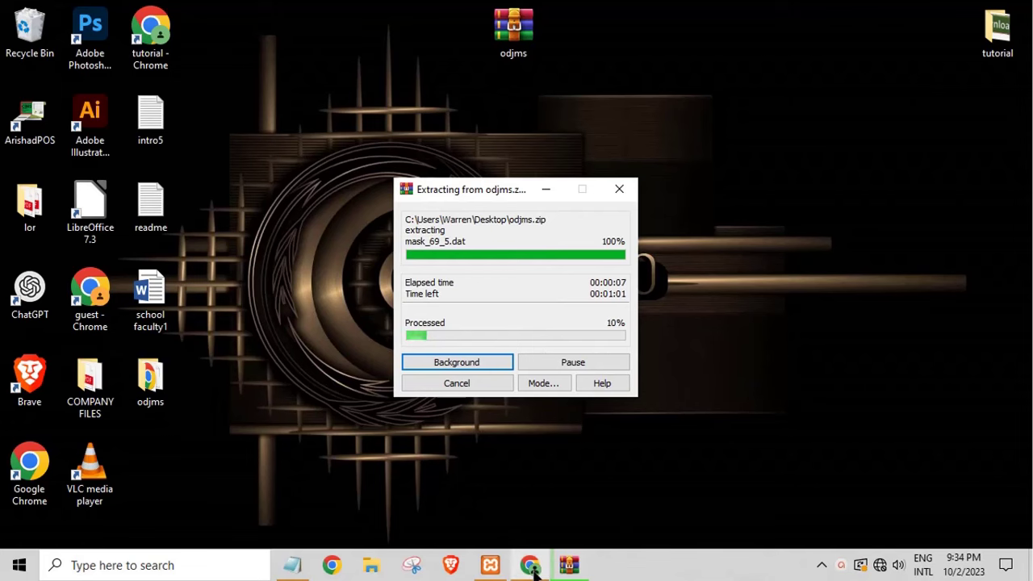
Step: Bring Chrome's new tab window forward while odjms.zip extracts to the Desktop
left_click(532, 566)
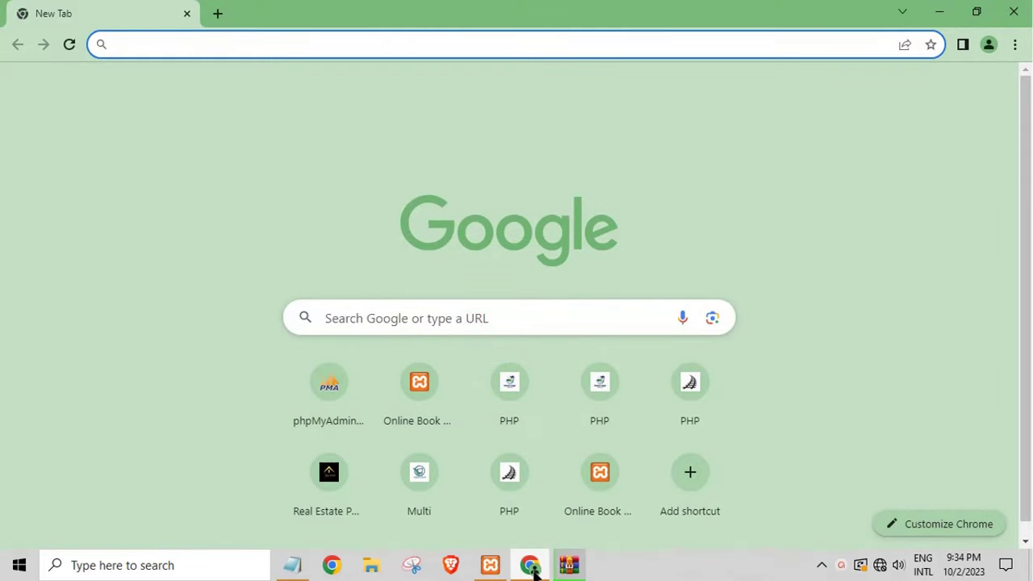
Step: Minimize Chrome to reveal the desktop and the extraction progress
left_click(531, 567)
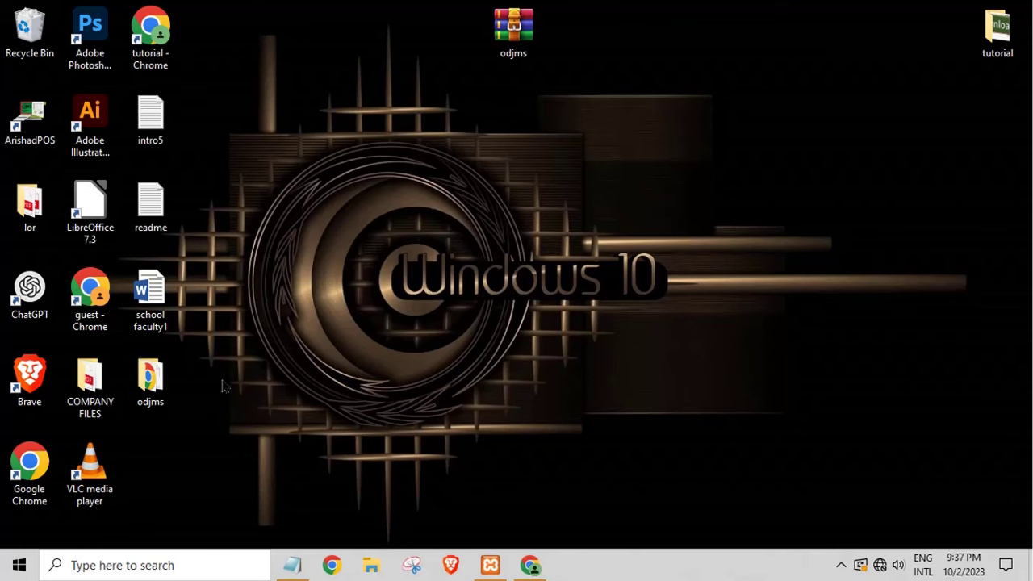
Step: Open the extracted odjms folder's database subfolder and select the readme file
left_click_drag(154, 388, 397, 240)
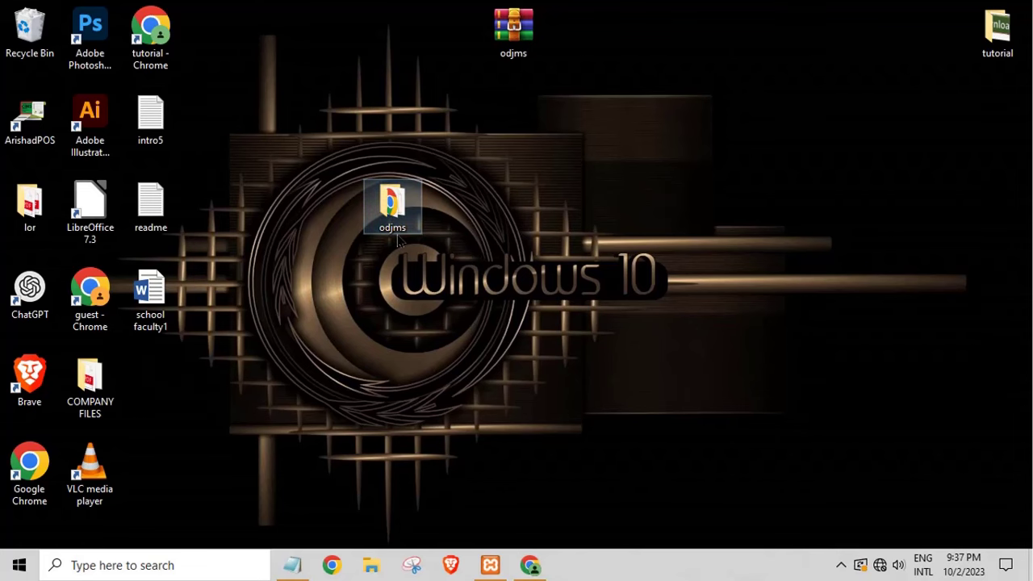
double_click(398, 239)
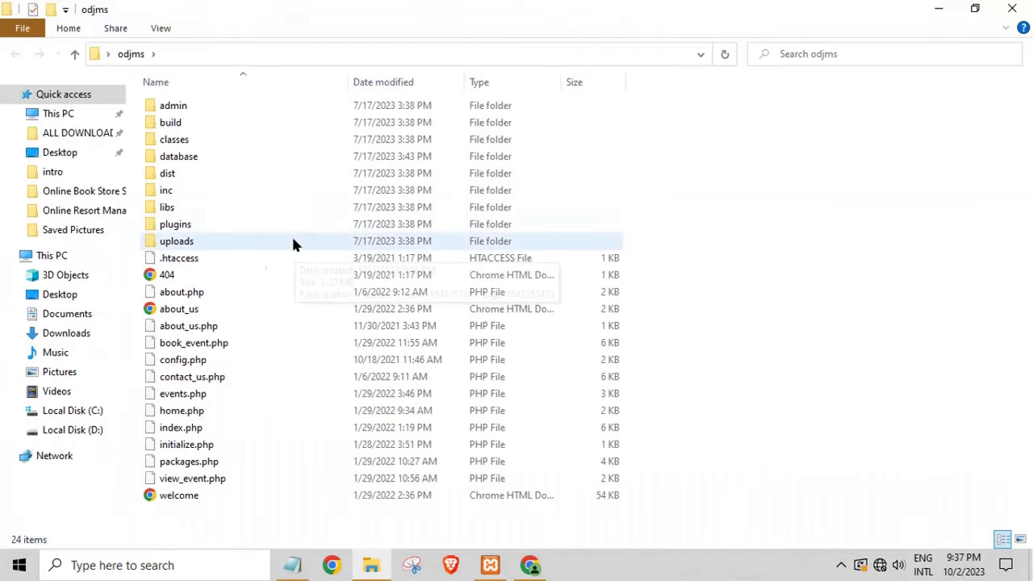
double_click(184, 156)
left_click(200, 121)
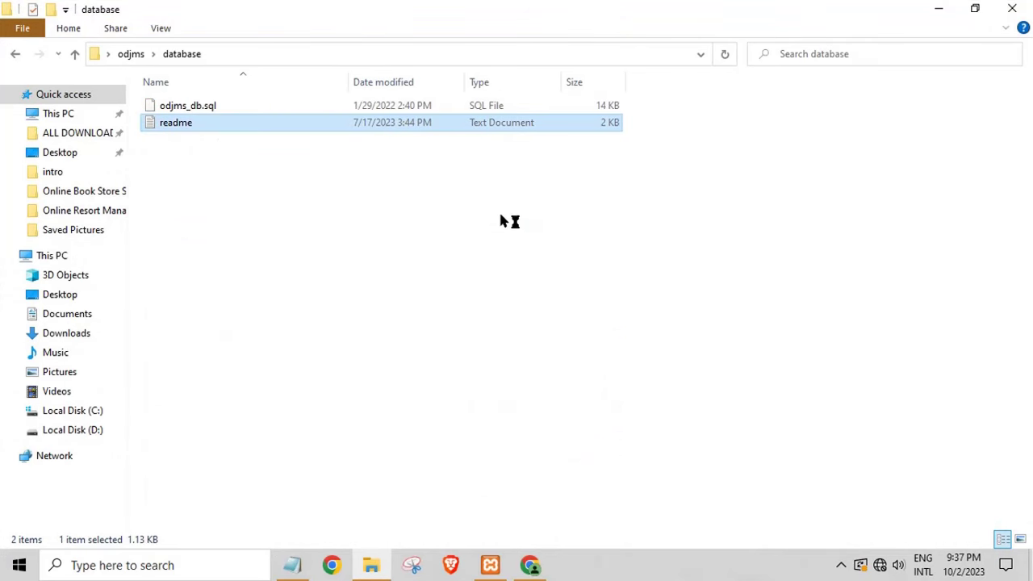
left_click(777, 236)
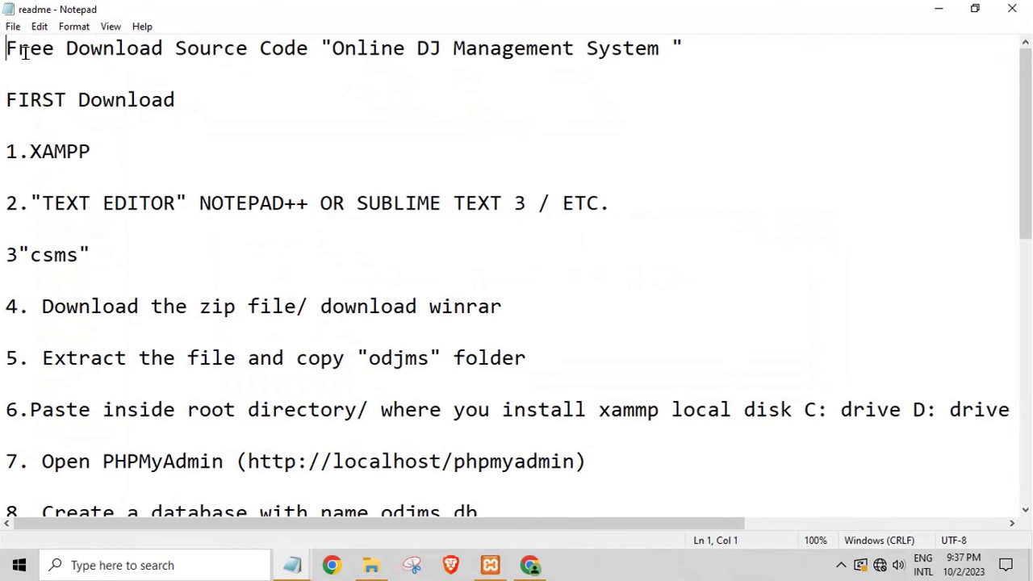
left_click_drag(8, 50, 712, 40)
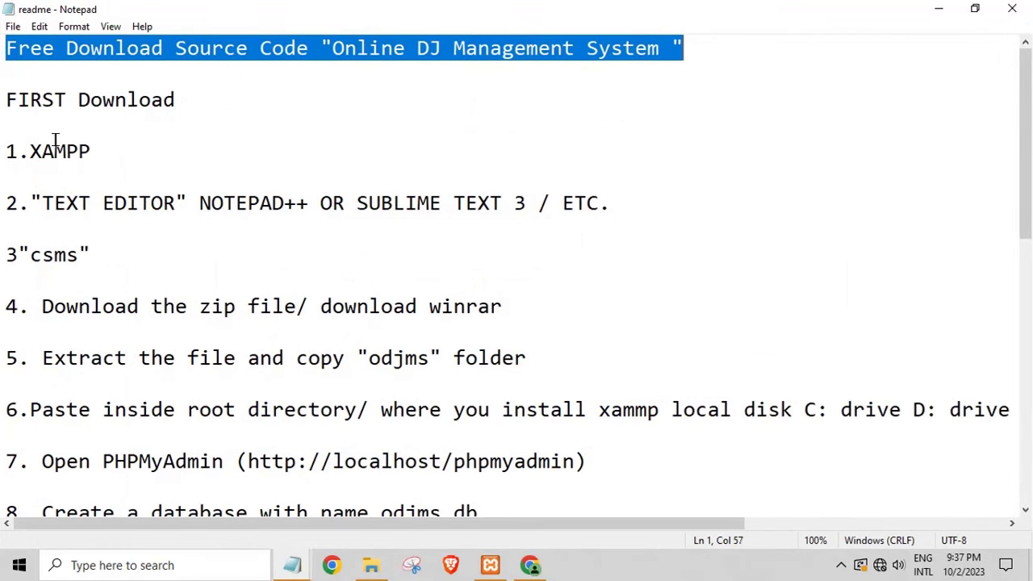
left_click_drag(29, 150, 106, 147)
left_click_drag(40, 206, 167, 204)
double_click(248, 204)
left_click(394, 203)
double_click(394, 203)
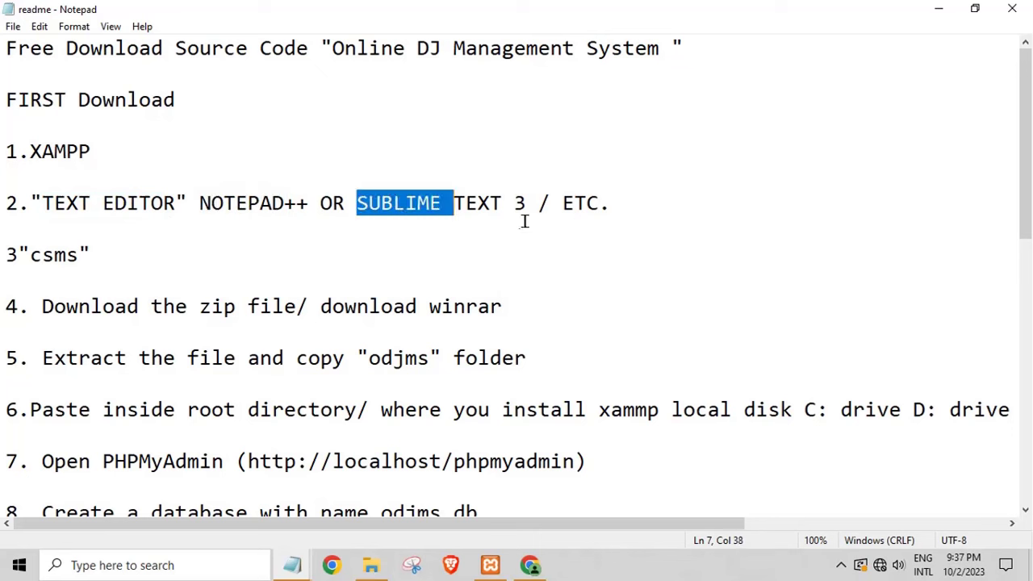
left_click(500, 205)
triple_click(63, 253)
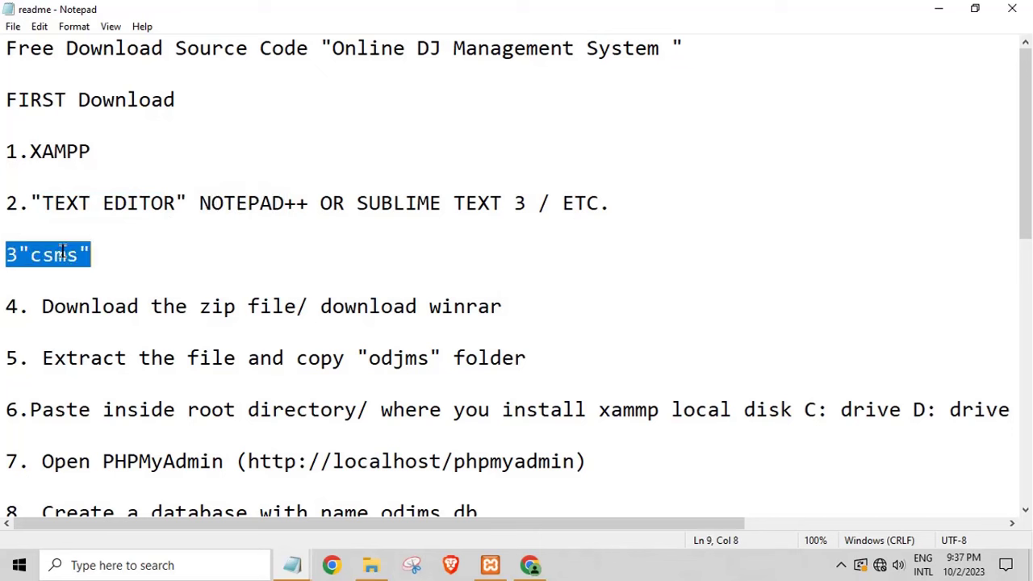
double_click(63, 309)
left_click(69, 309)
left_click_drag(42, 309, 507, 309)
left_click(493, 309)
left_click_drag(43, 357, 517, 358)
scroll(386, 373, "down", 1)
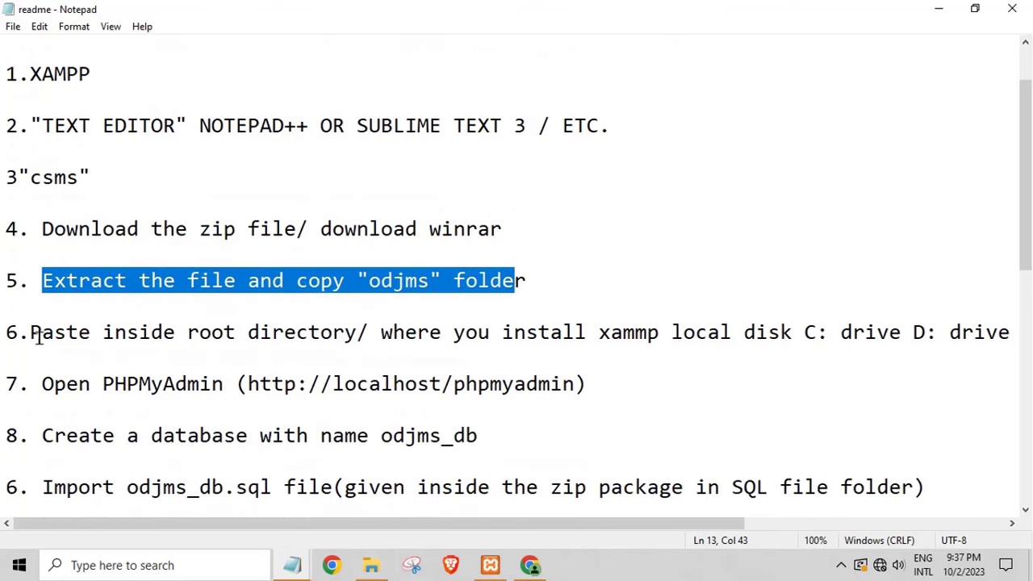
left_click_drag(33, 334, 1005, 333)
left_click(346, 380)
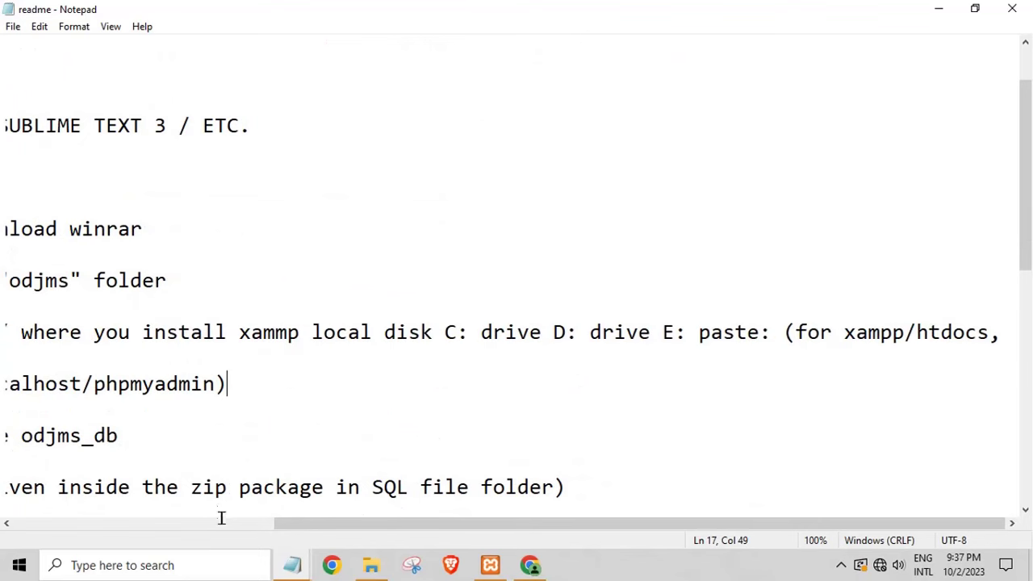
left_click_drag(358, 526, 76, 547)
left_click_drag(42, 386, 627, 401)
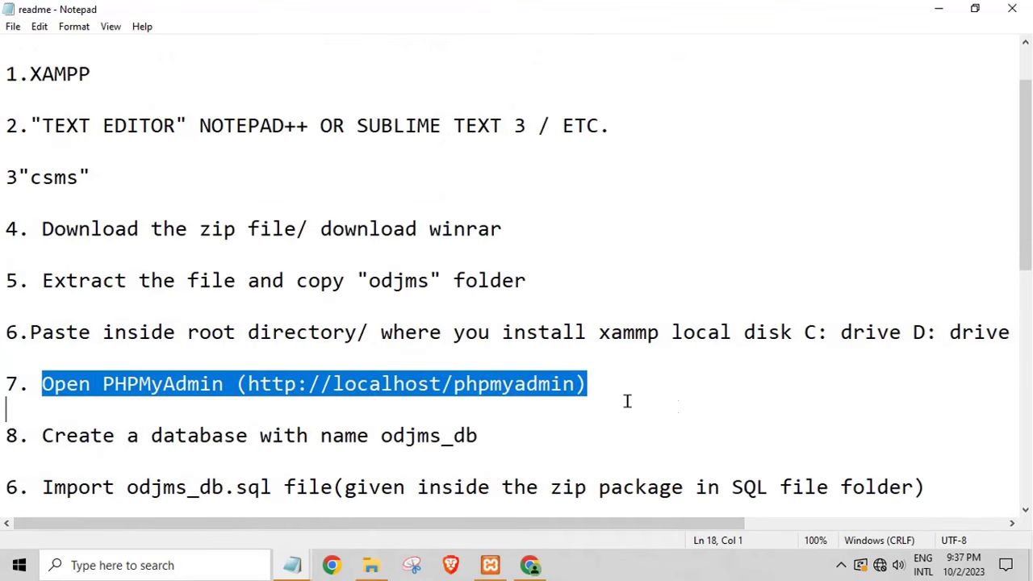
left_click_drag(40, 436, 452, 436)
double_click(452, 436)
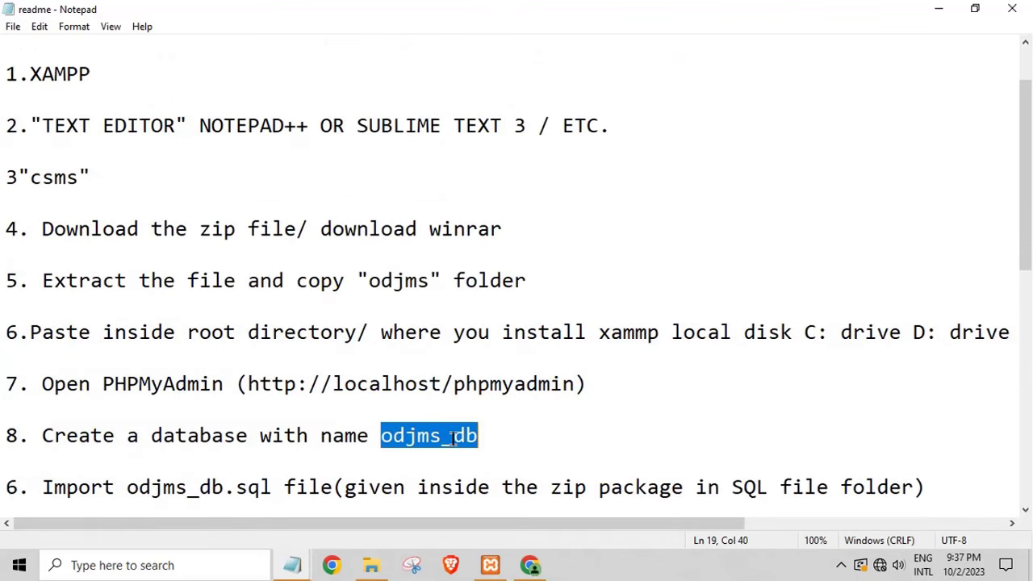
left_click(454, 436)
scroll(490, 436, "down", 1)
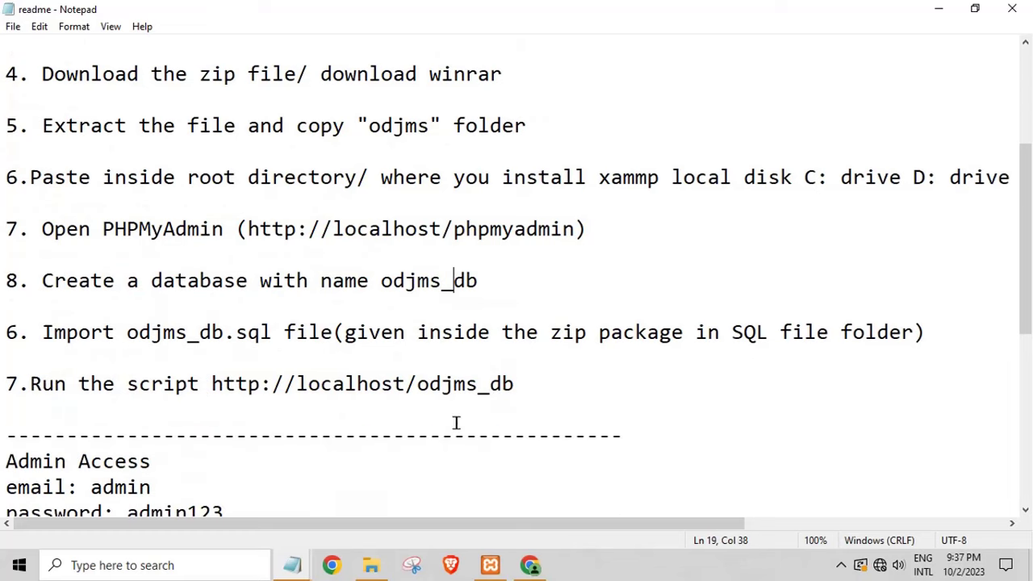
left_click(34, 322)
left_click(411, 369, "shift")
left_click(411, 369)
left_click_drag(50, 385, 315, 396)
left_click(318, 396)
scroll(318, 397, "down", 2)
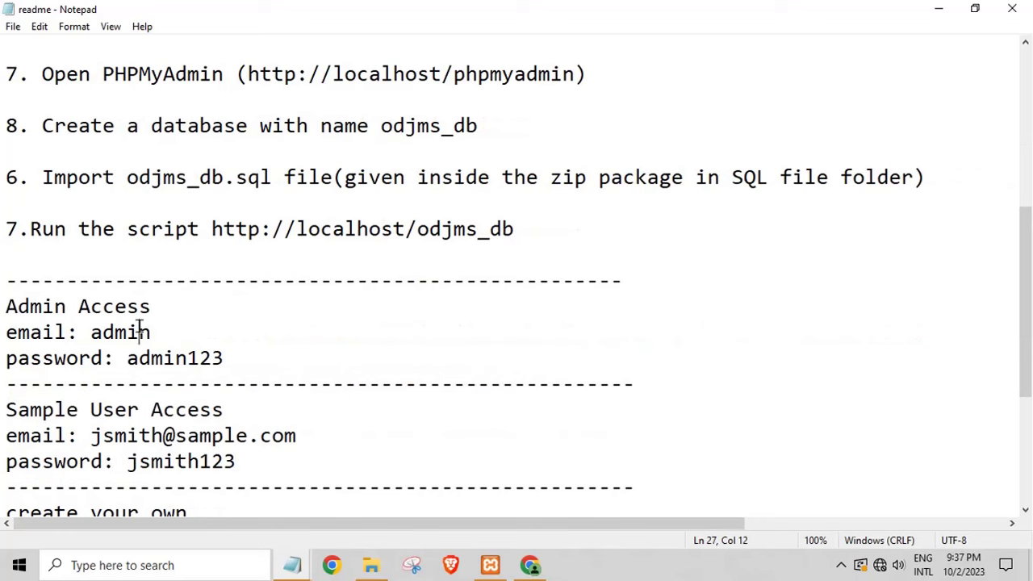
double_click(139, 328)
double_click(158, 357)
left_click(161, 357)
scroll(127, 448, "down", 2)
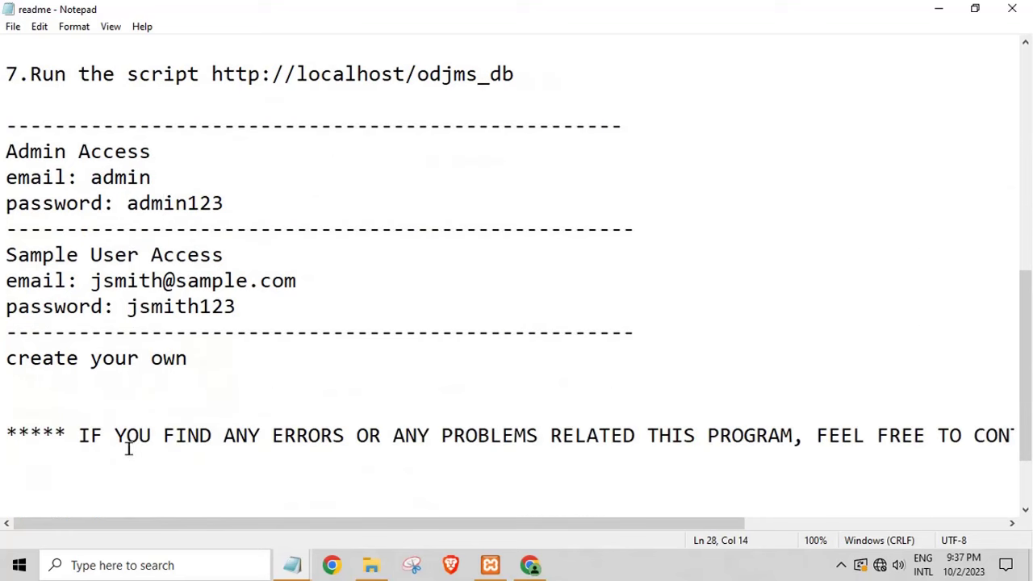
double_click(137, 284)
double_click(163, 331)
left_click(162, 298)
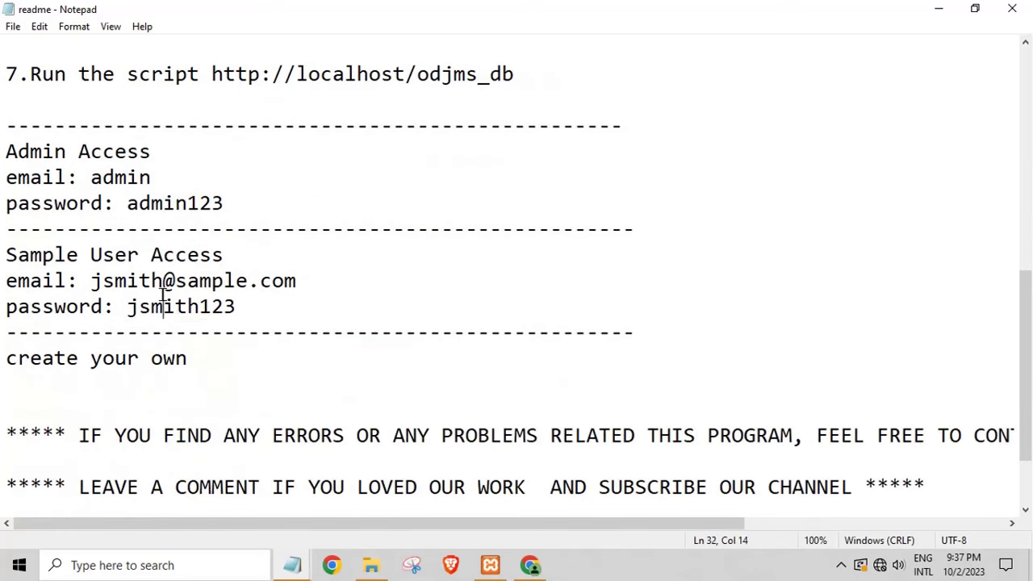
double_click(163, 298)
left_click(163, 298)
left_click(226, 280)
scroll(352, 285, "up", 2)
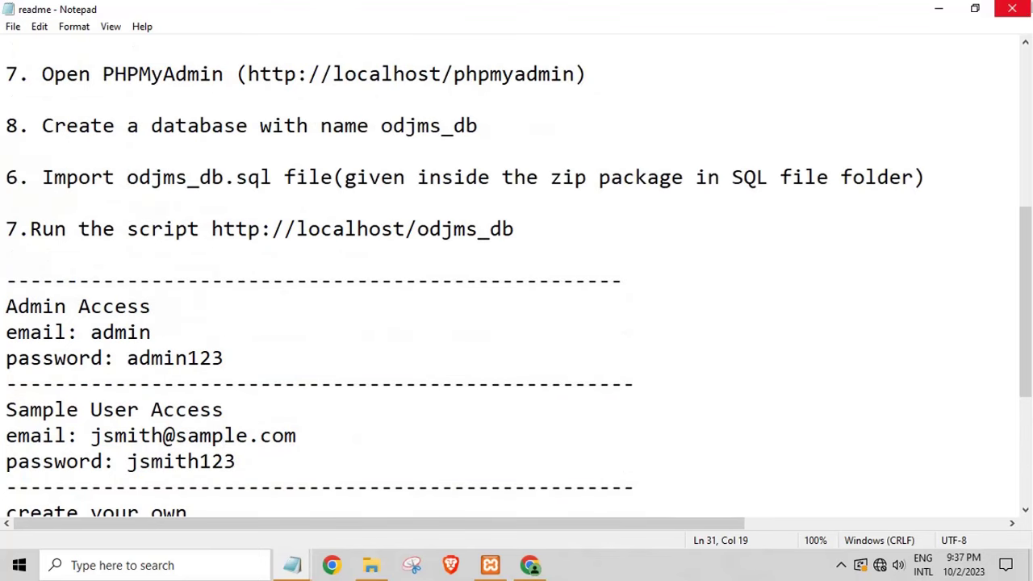
left_click(1012, 8)
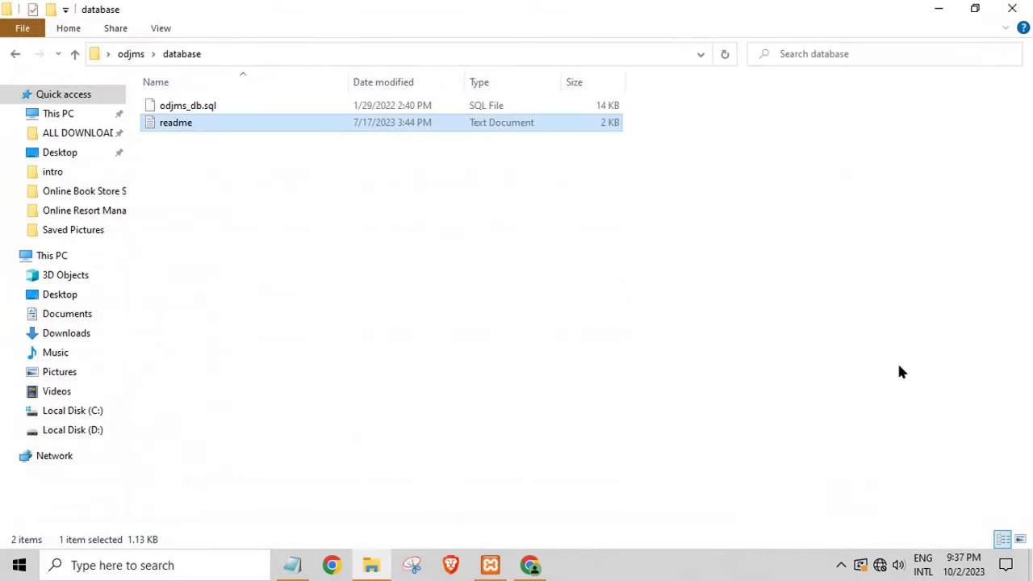
Step: Close the database folder window and bring up Chrome's new tab
left_click(963, 11)
left_click(770, 74)
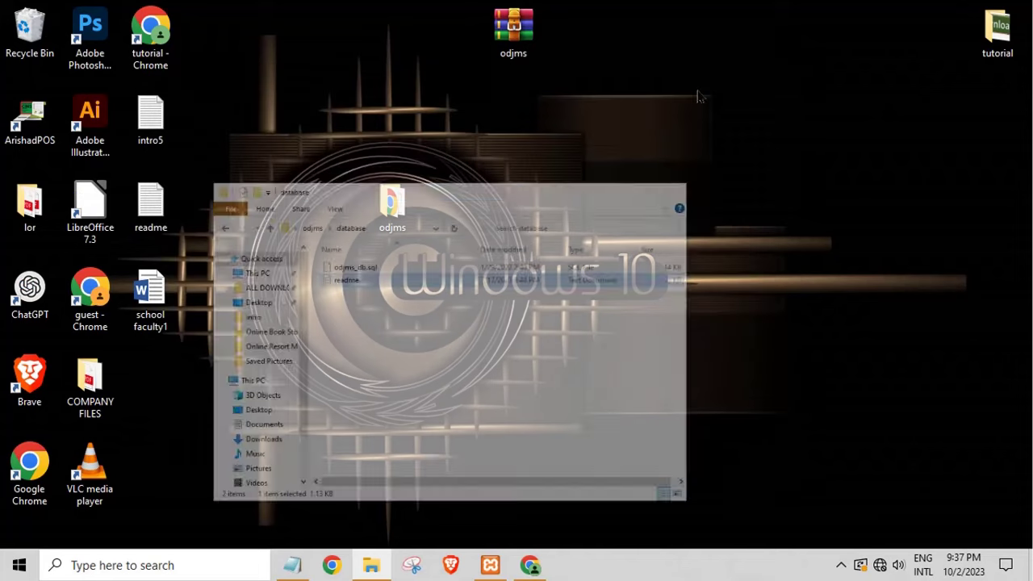
left_click(529, 565)
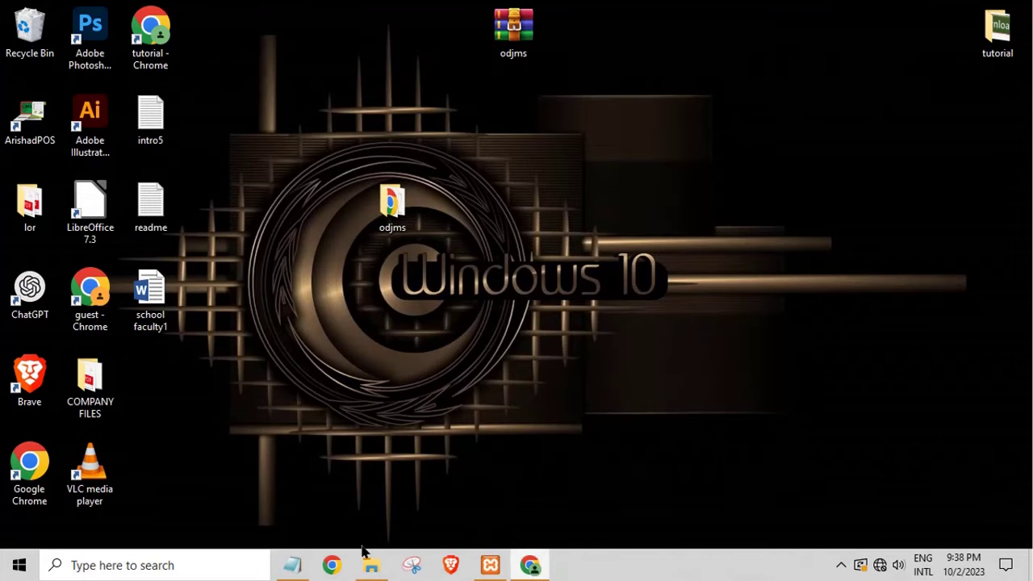
Step: Replace the Notepad note with 'type localhost/phpmyadmin any browa'
left_click(287, 563)
left_click_drag(601, 295, 173, 345)
type("type")
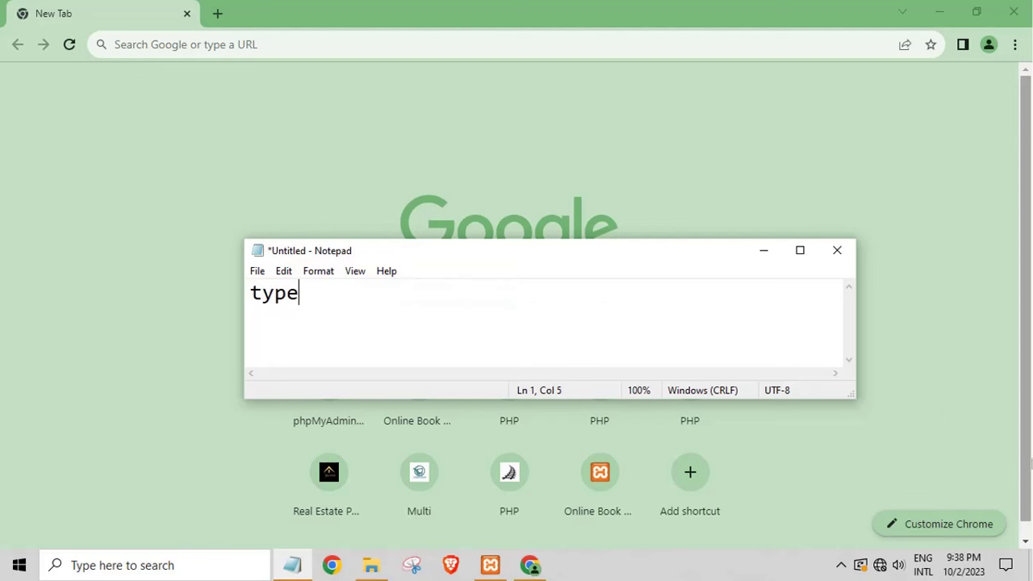
type(" localho")
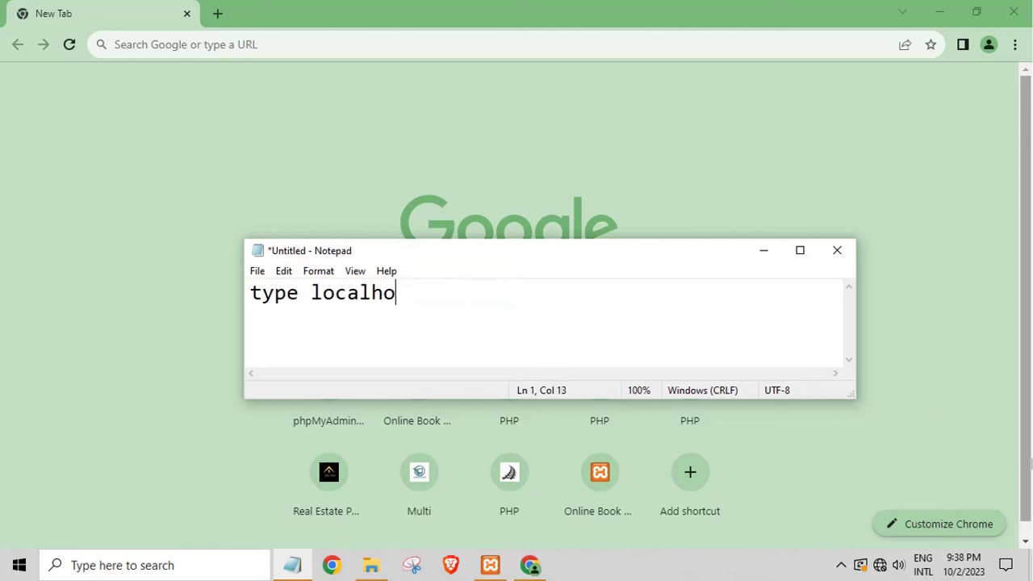
type("st phpmyadmin/")
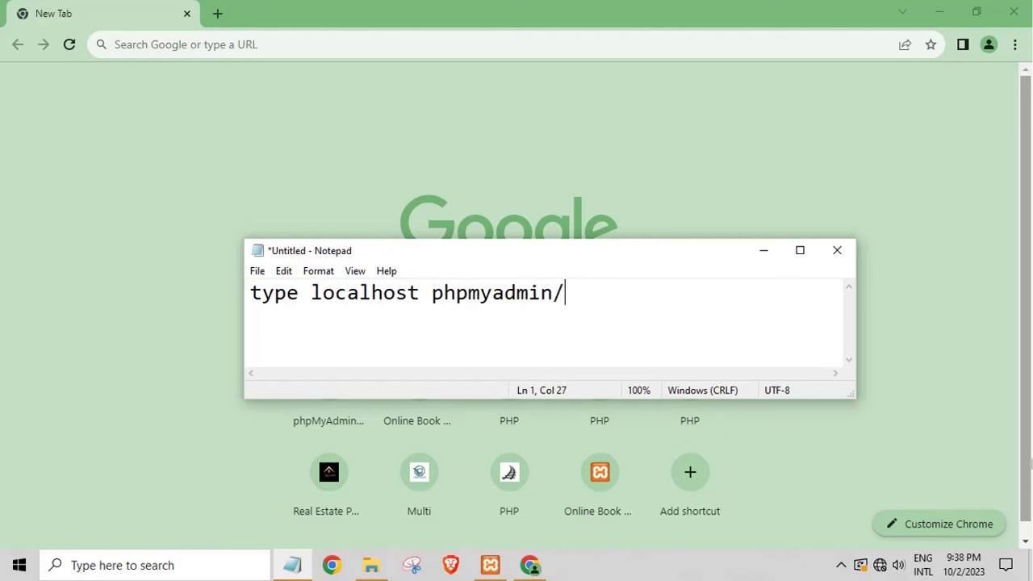
key("BackSpace")
key("BackSpace")
key("BackSpace")
key("BackSpace")
key("BackSpace")
key("BackSpace")
key("BackSpace")
key("BackSpace")
key("BackSpace")
key("BackSpace")
key("BackSpace")
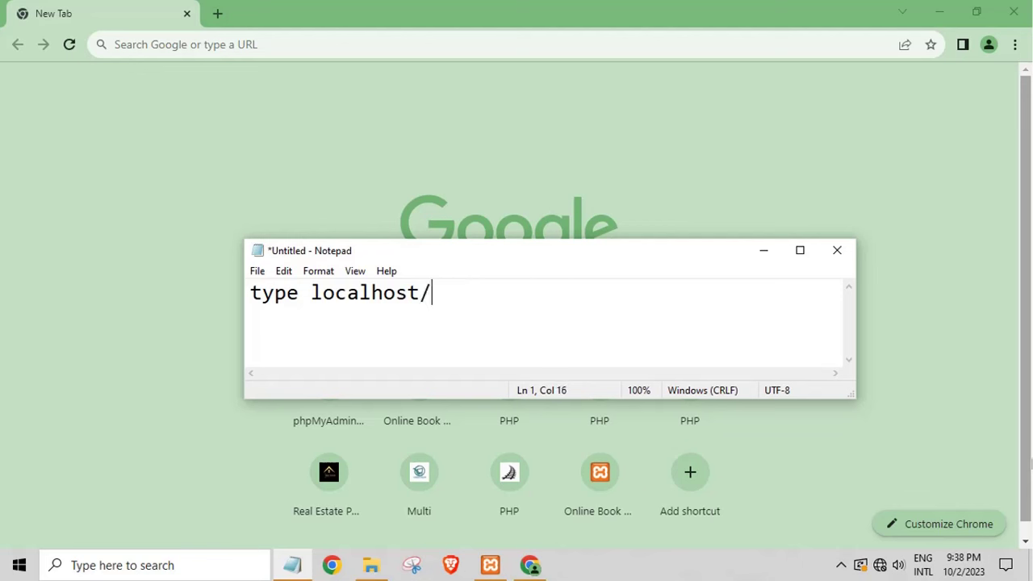
type("/jph")
key("BackSpace")
key("BackSpace")
key("BackSpace")
type("pp")
key("BackSpace")
type("hpmyadmin")
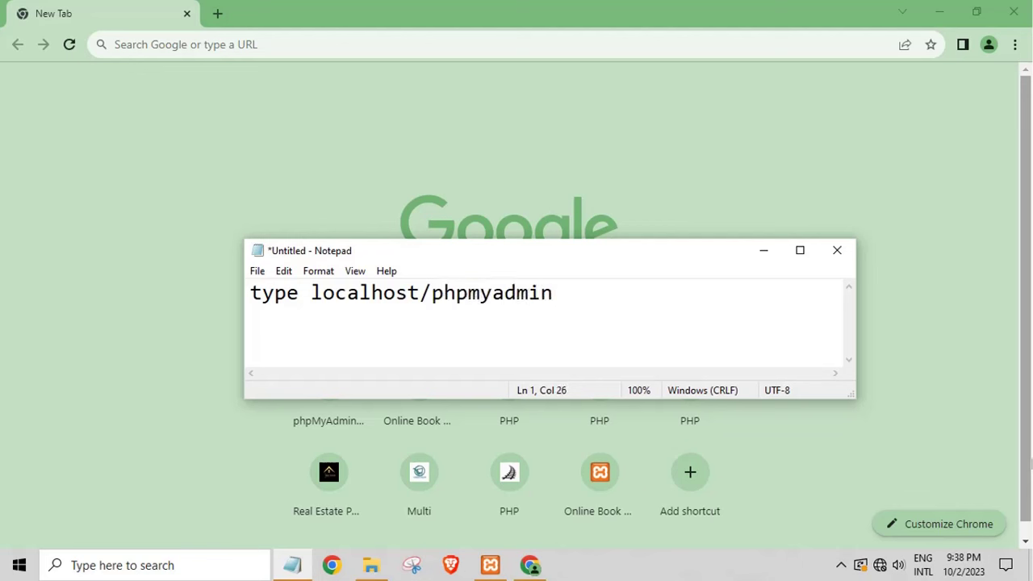
type(" any bwo")
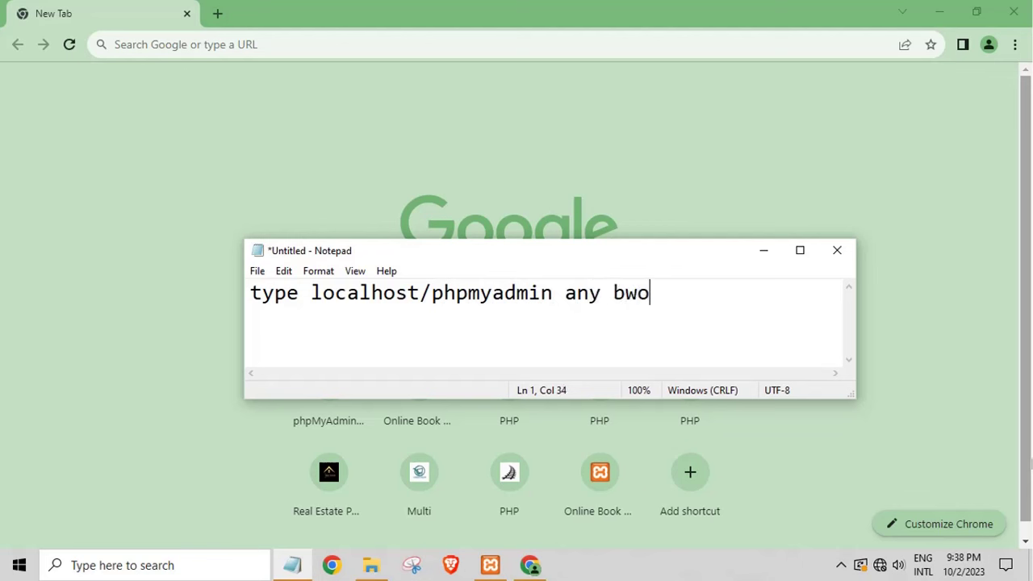
key("BackSpace")
key("BackSpace")
type("ro")
Step: Load localhost/phpmyadmin in Chrome and go to the new-database page
left_click(217, 43)
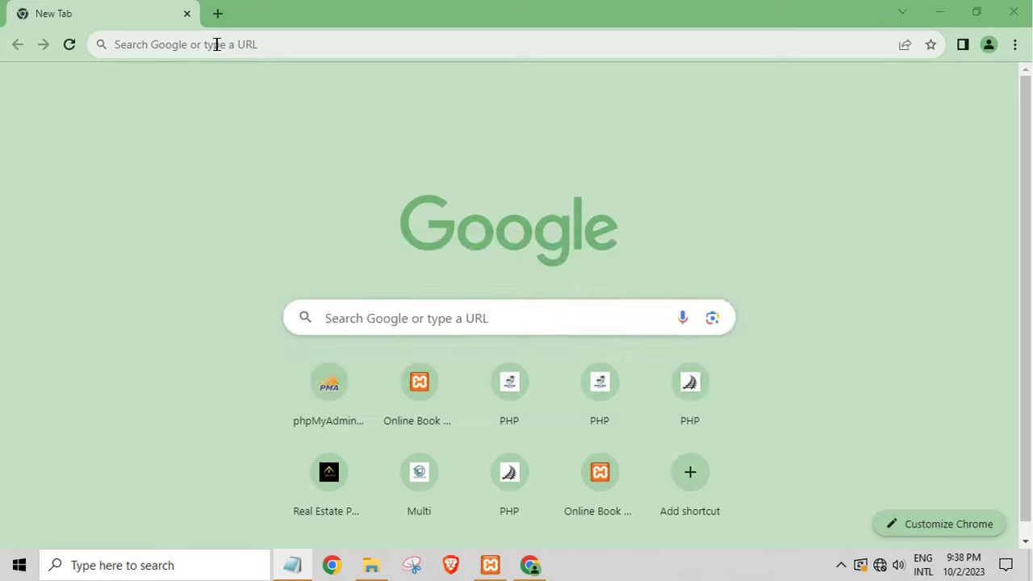
type("localho")
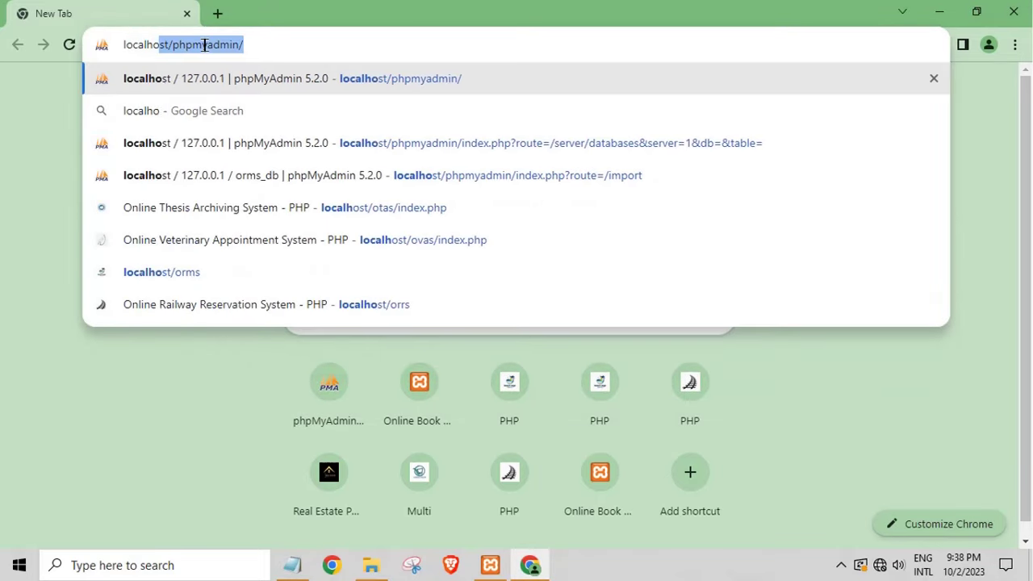
type("st/")
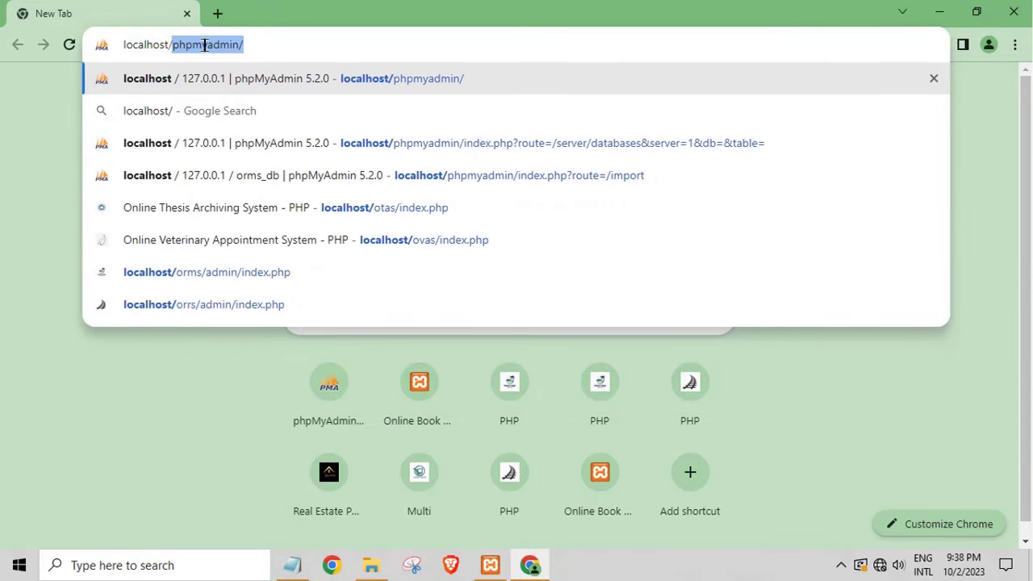
type("phpmyadmin/")
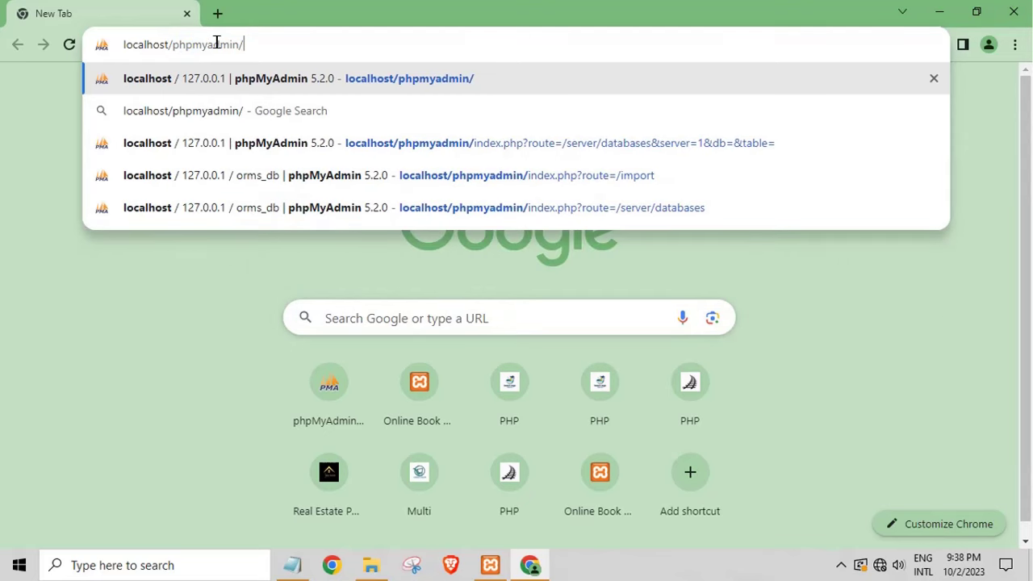
key("Return")
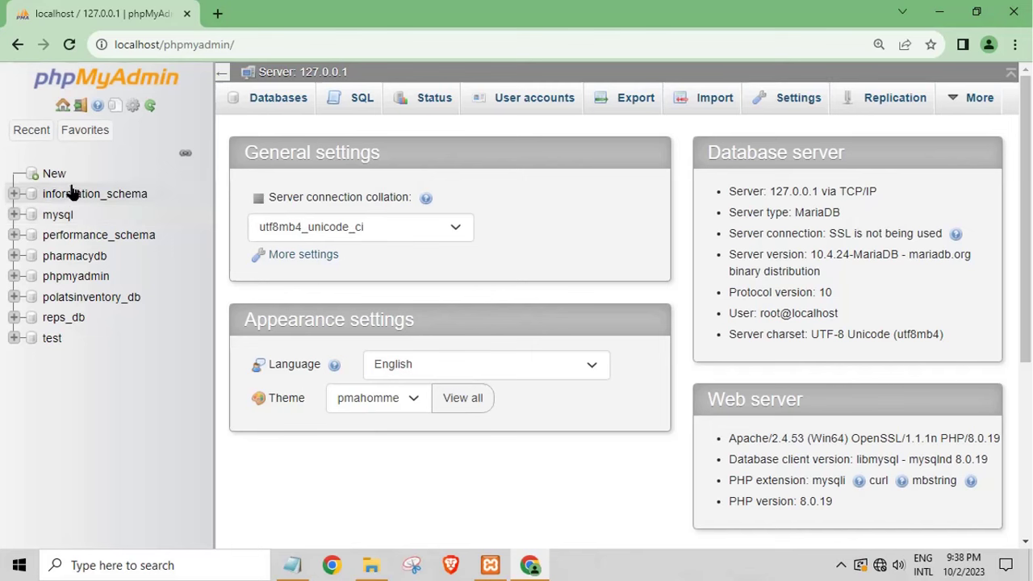
left_click(52, 175)
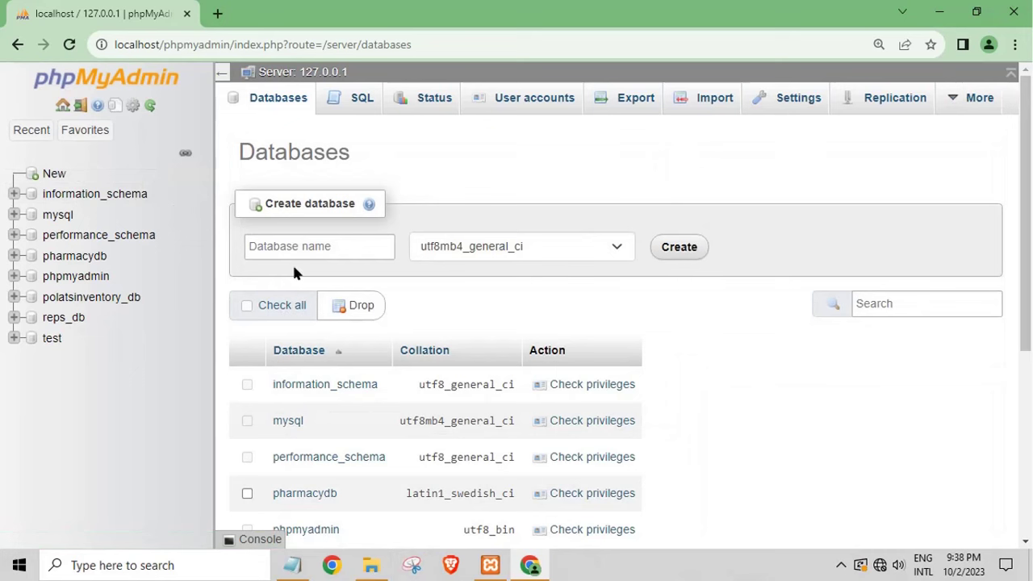
left_click(300, 247)
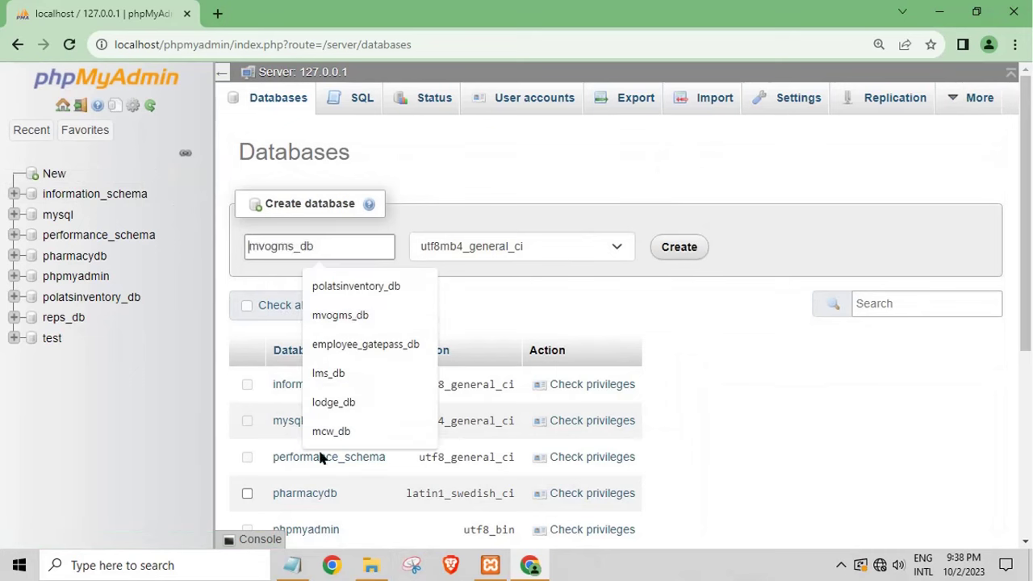
Step: Clear the Notepad note and change it to read 'create database'
left_click(293, 565)
left_click(405, 320)
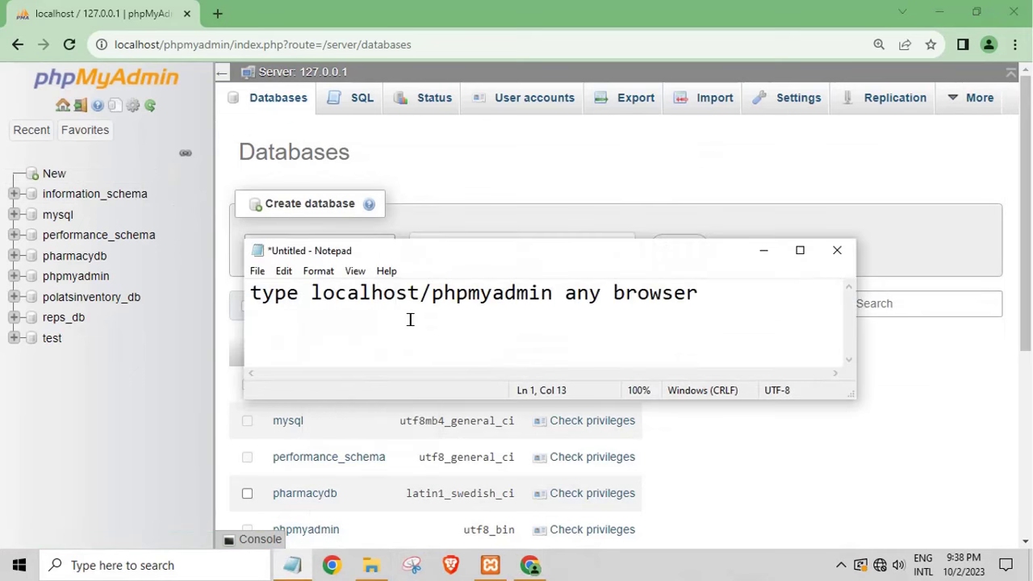
key("ctrl+a")
key("BackSpace")
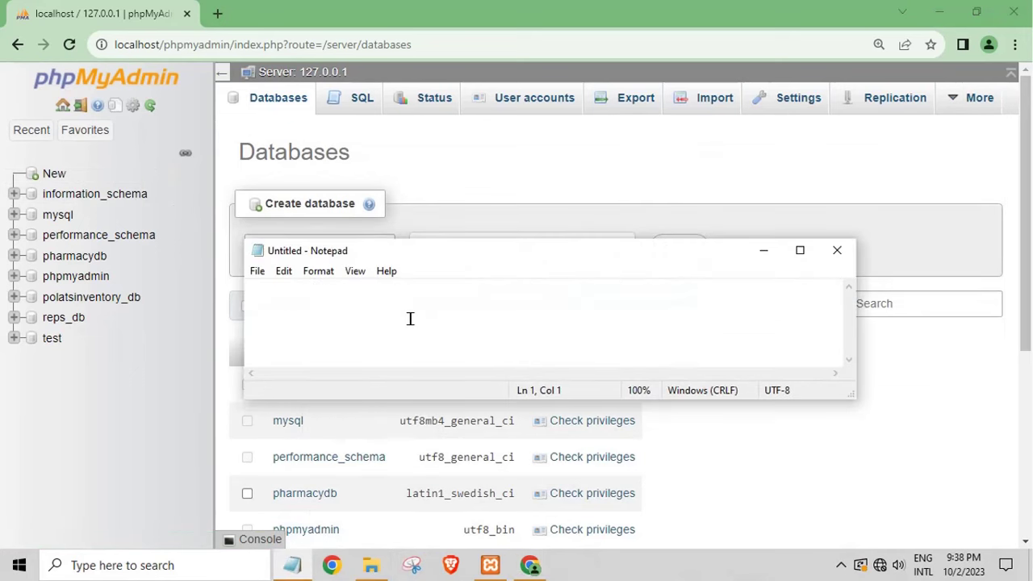
type("create dat")
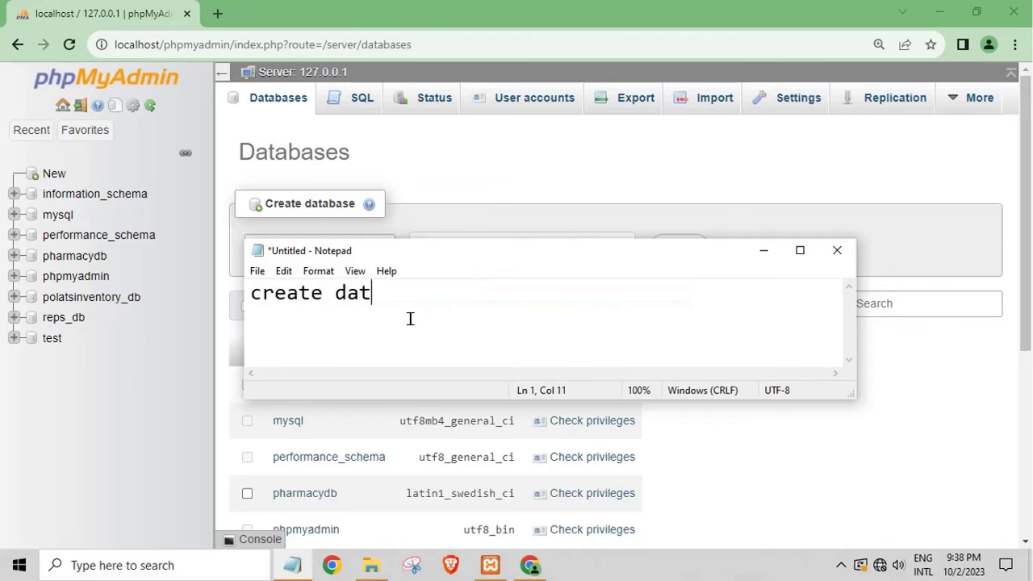
type("abase")
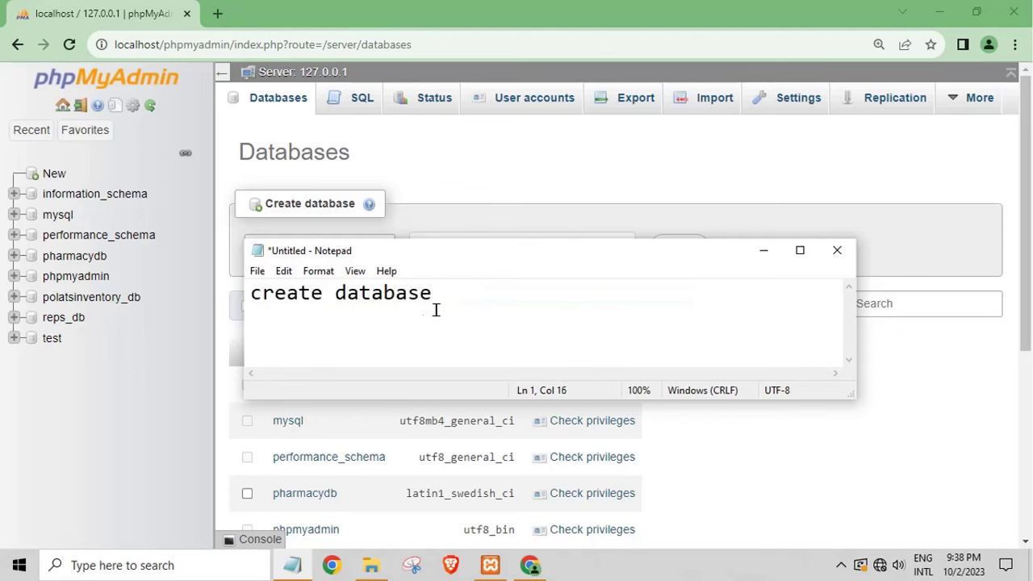
left_click(371, 565)
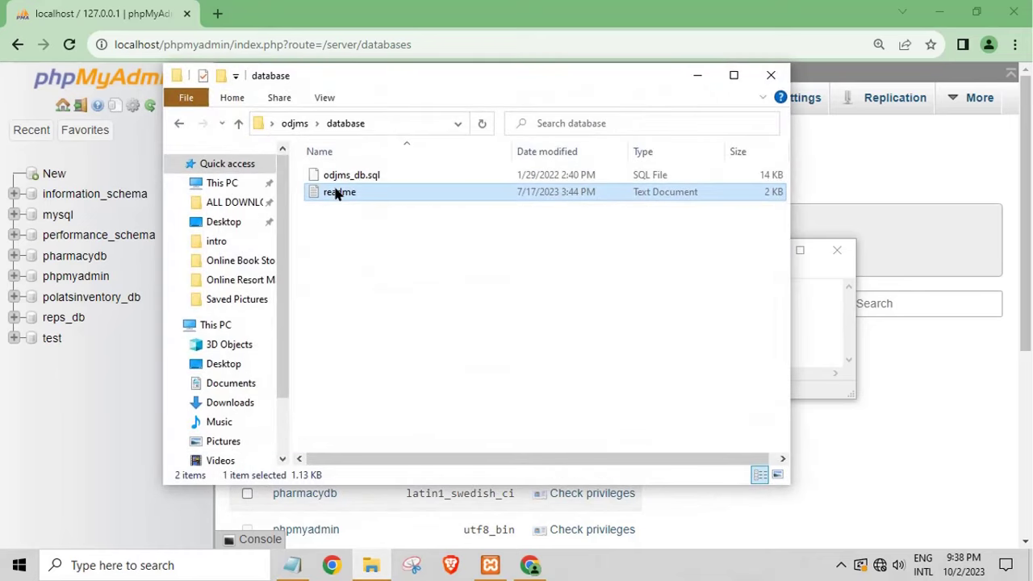
Step: Copy odjms_db, the SQL dump's base name, from its rename field without renaming it
left_click(332, 182)
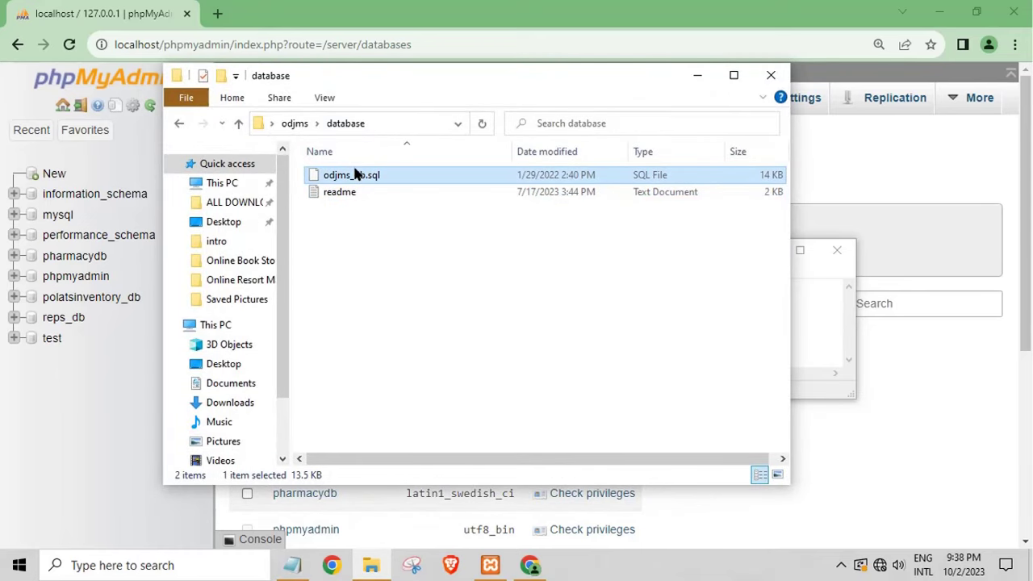
right_click(356, 174)
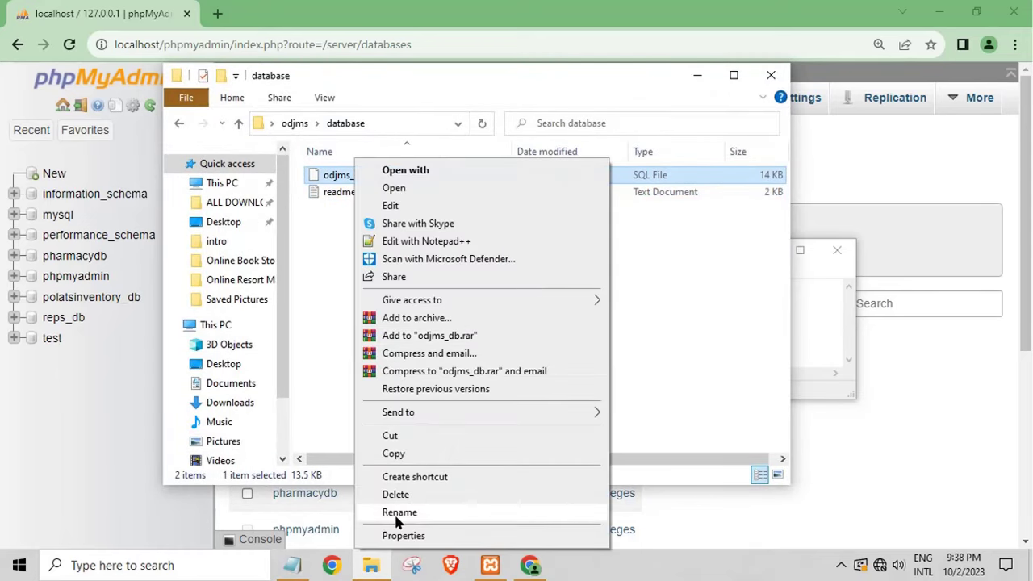
left_click(398, 514)
right_click(340, 179)
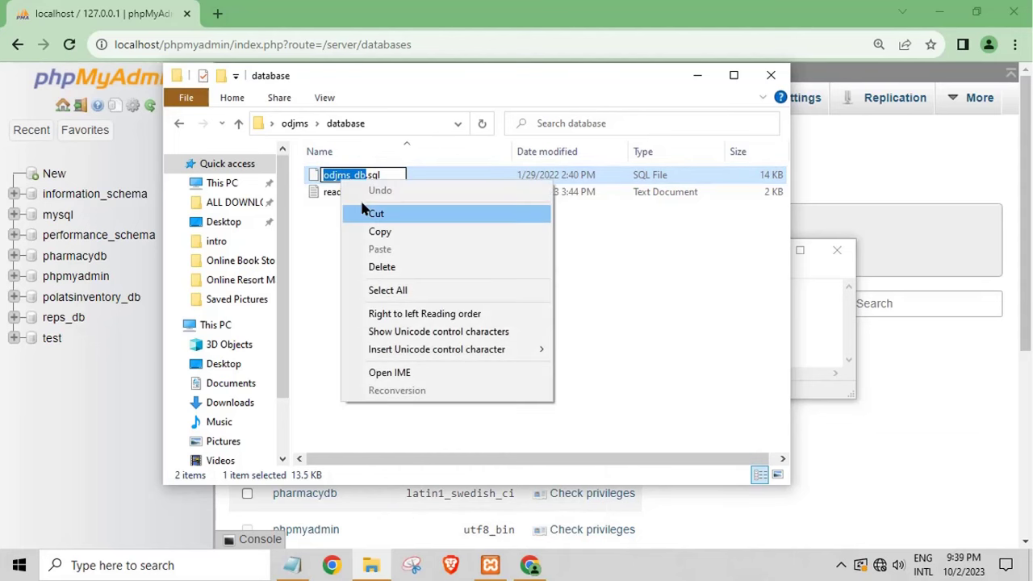
left_click(376, 232)
left_click(697, 77)
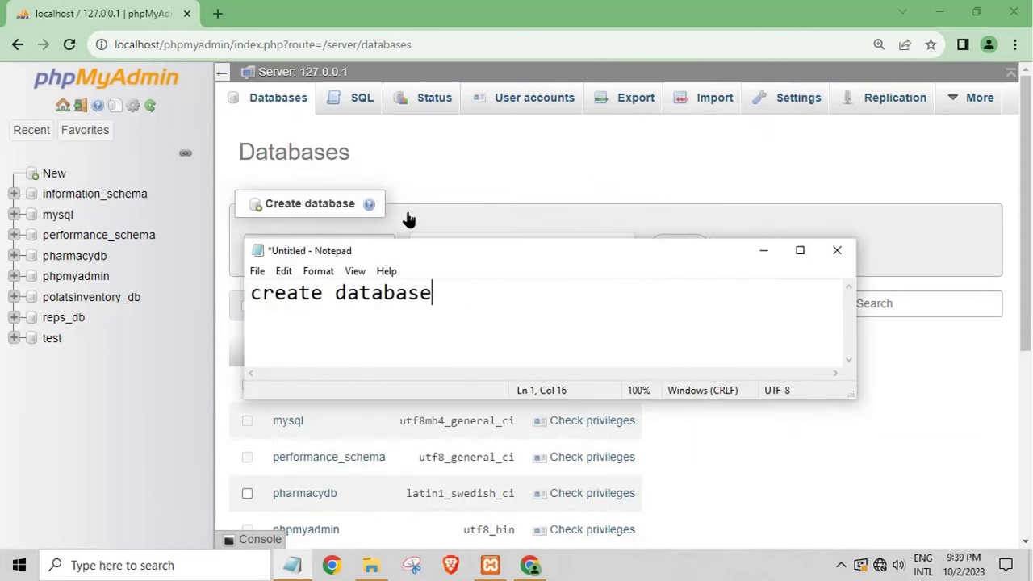
Step: Create the odjms_db database with the pasted name and the default Collation
left_click(529, 204)
left_click(330, 246)
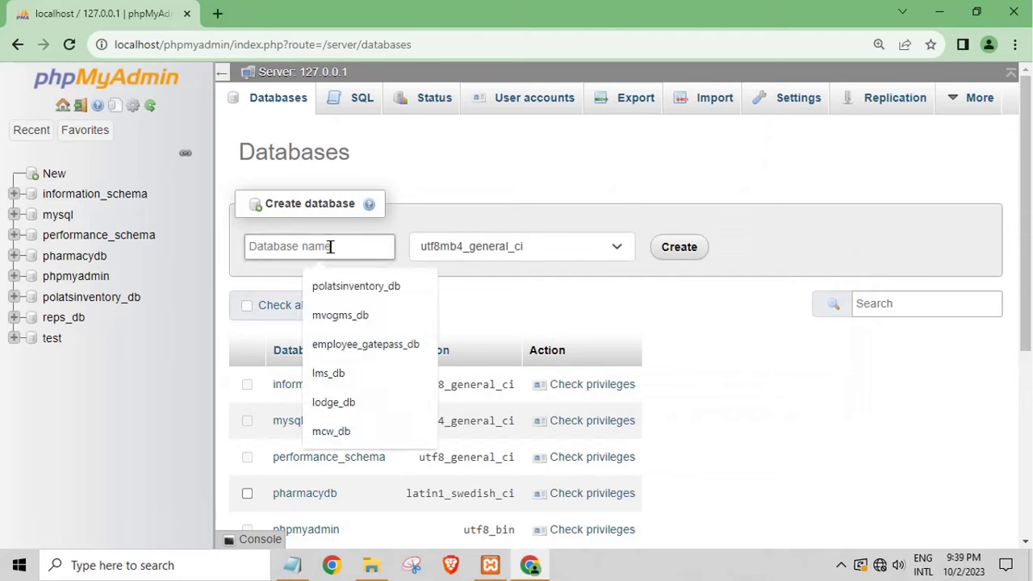
right_click(331, 247)
left_click(370, 359)
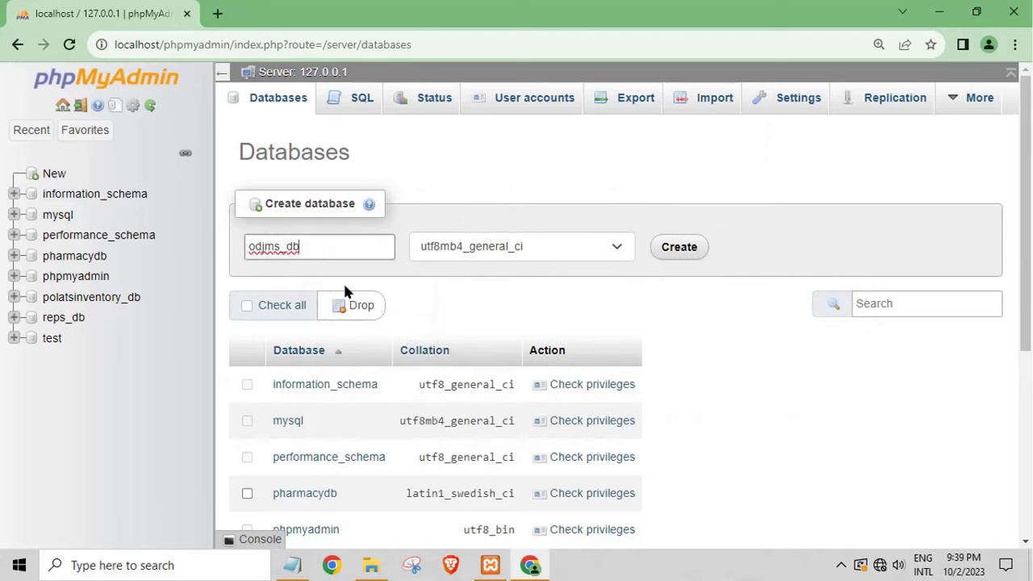
left_click(507, 252)
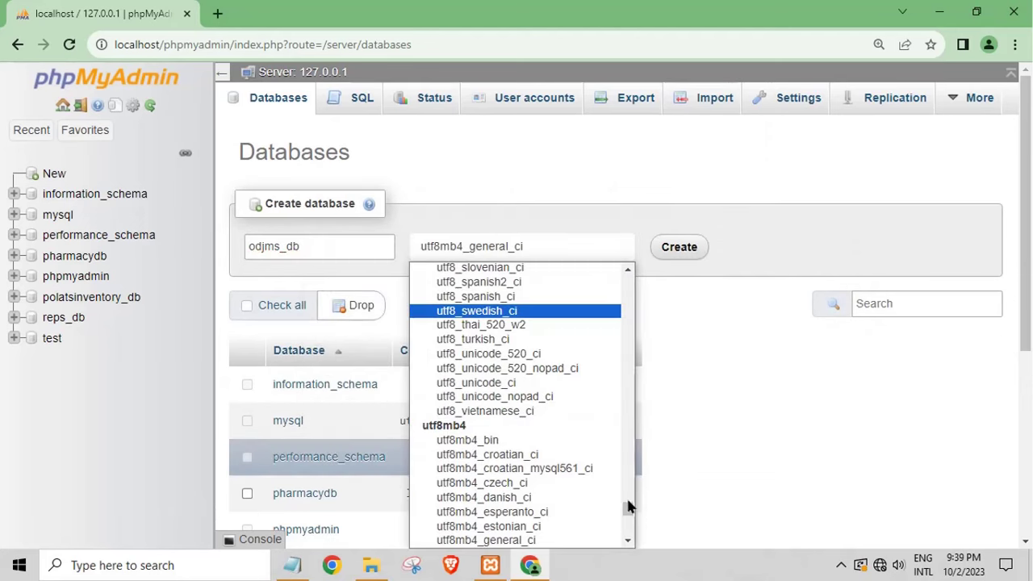
left_click_drag(629, 512, 628, 278)
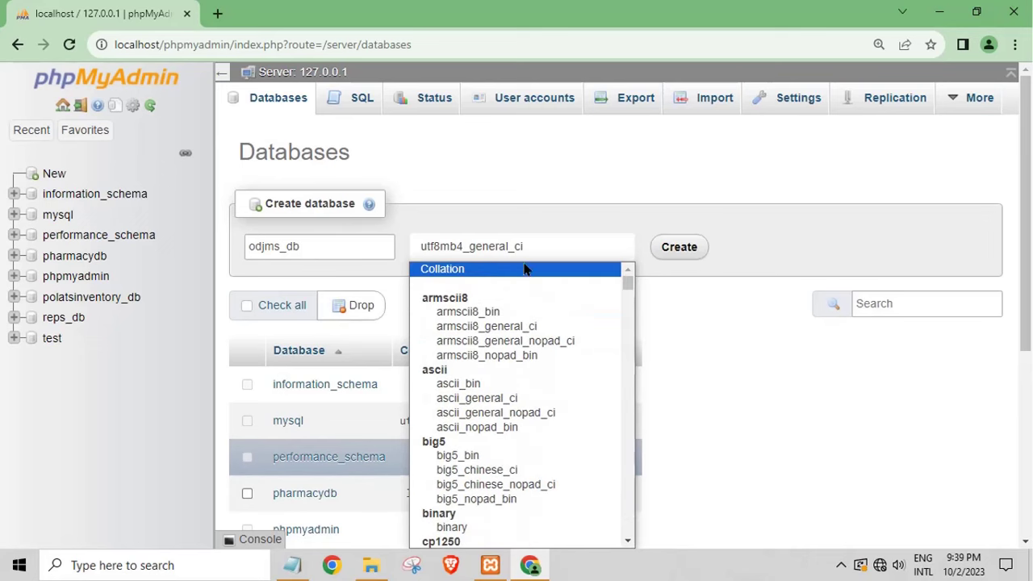
left_click(490, 273)
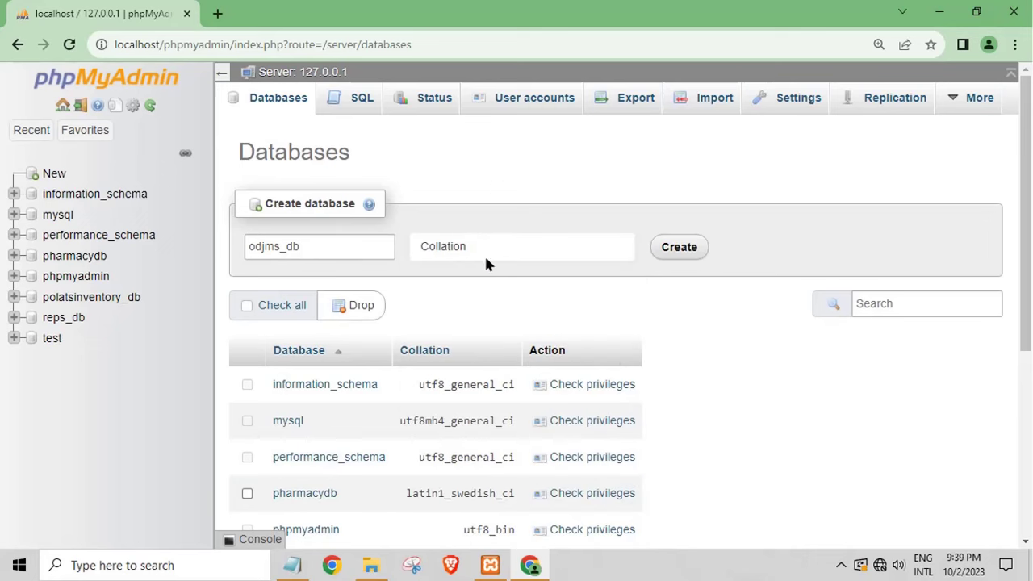
left_click(660, 260)
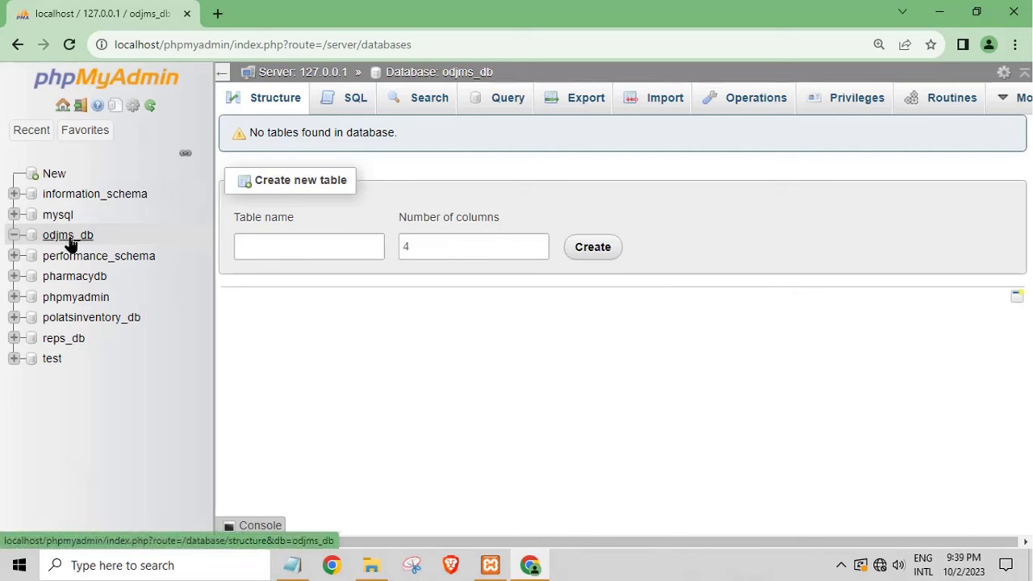
Step: On odjms_db's Import page, choose Desktop > odjms > database > odjms_db.sql and run the import
left_click(664, 103)
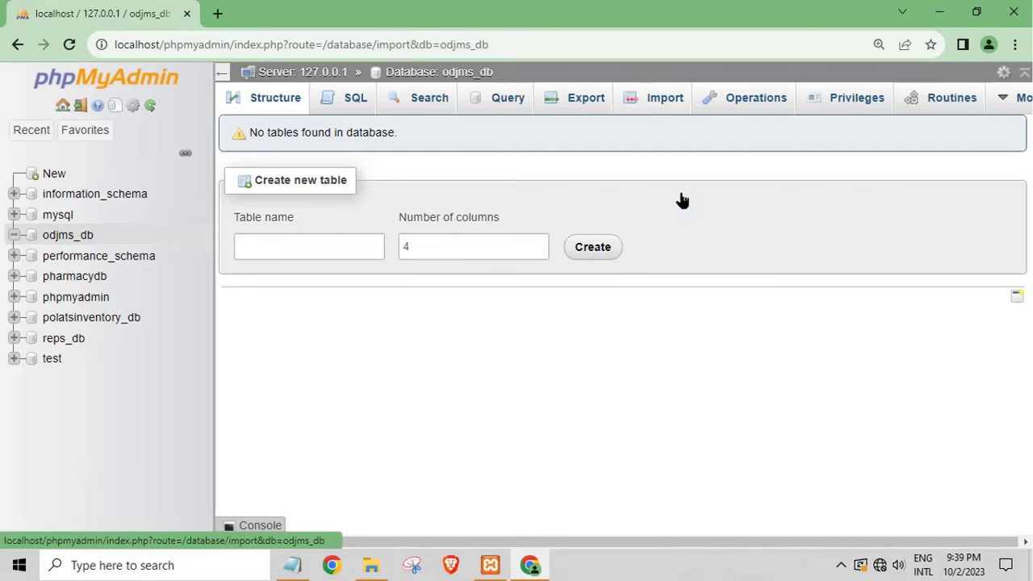
left_click(374, 567)
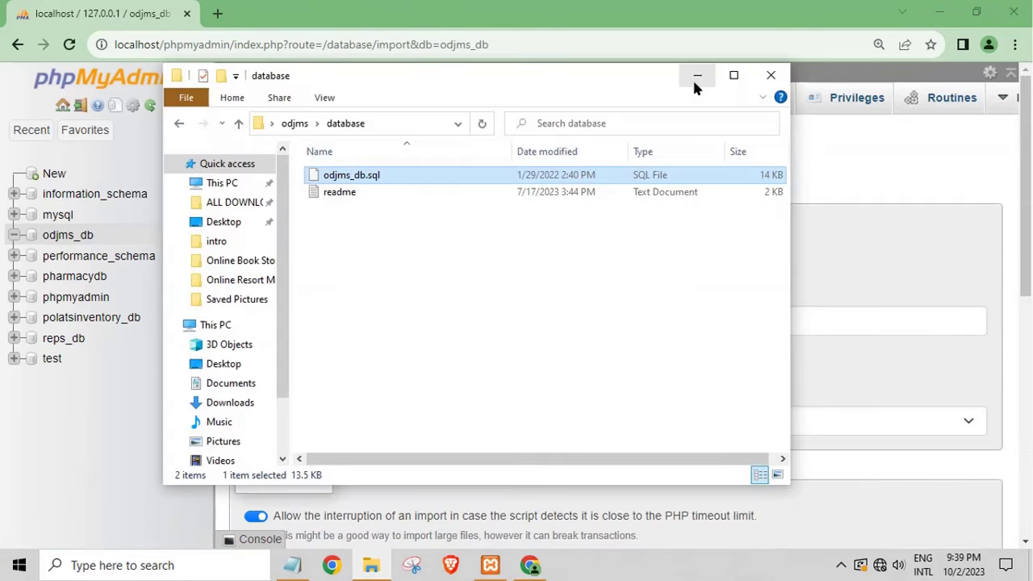
left_click(696, 75)
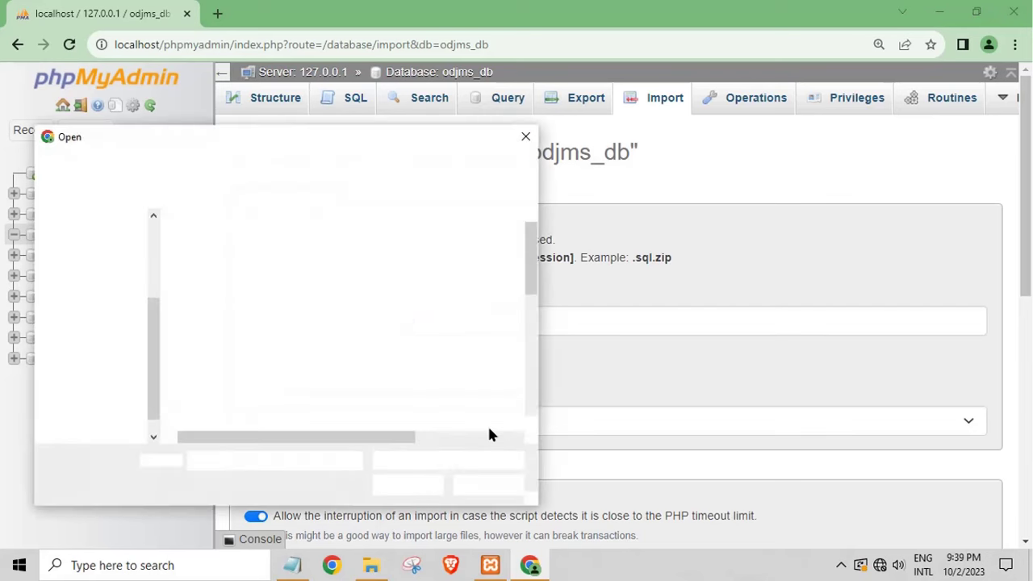
left_click(95, 282)
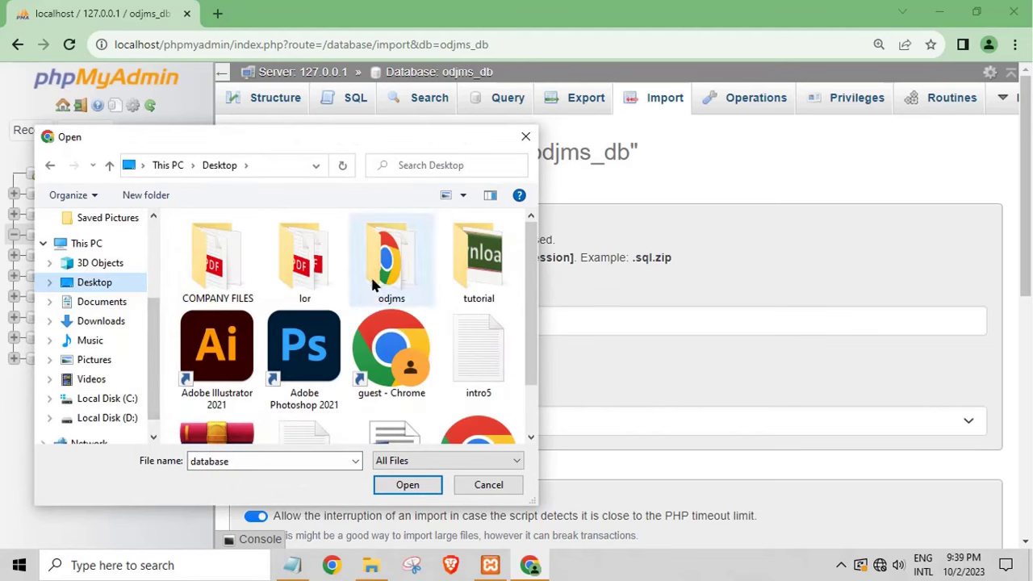
double_click(373, 282)
left_click(215, 298)
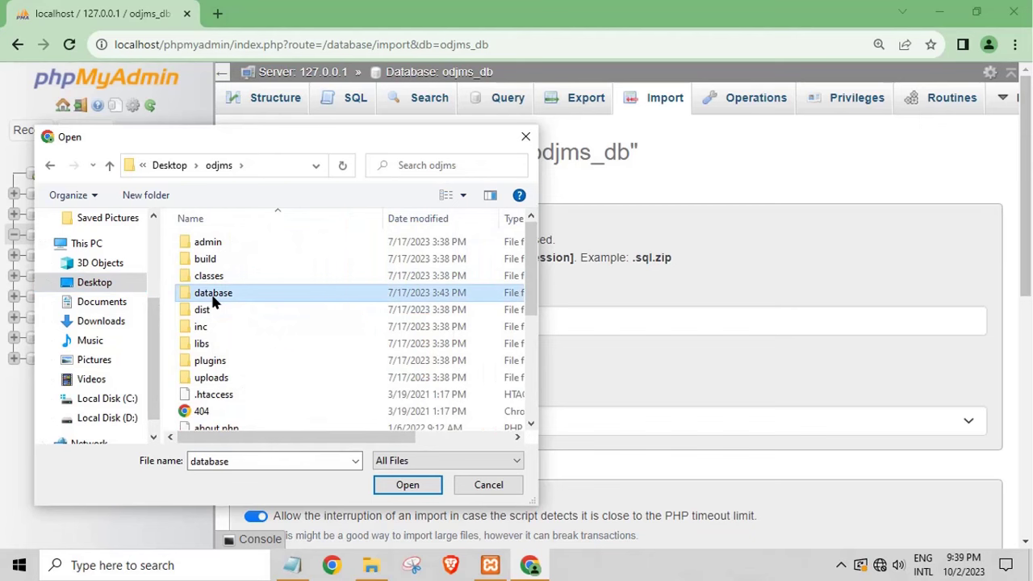
double_click(214, 300)
left_click(238, 247)
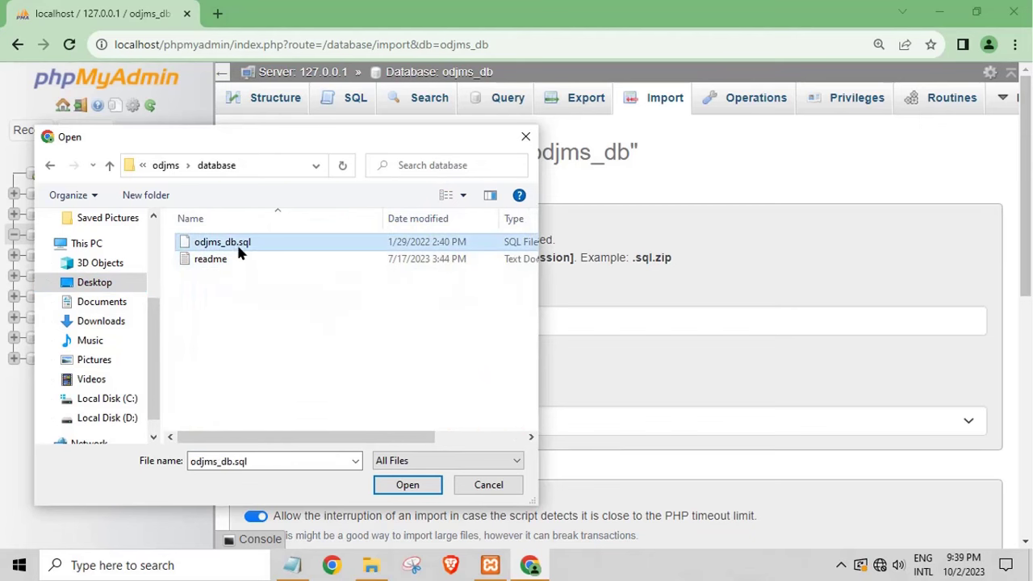
left_click(393, 484)
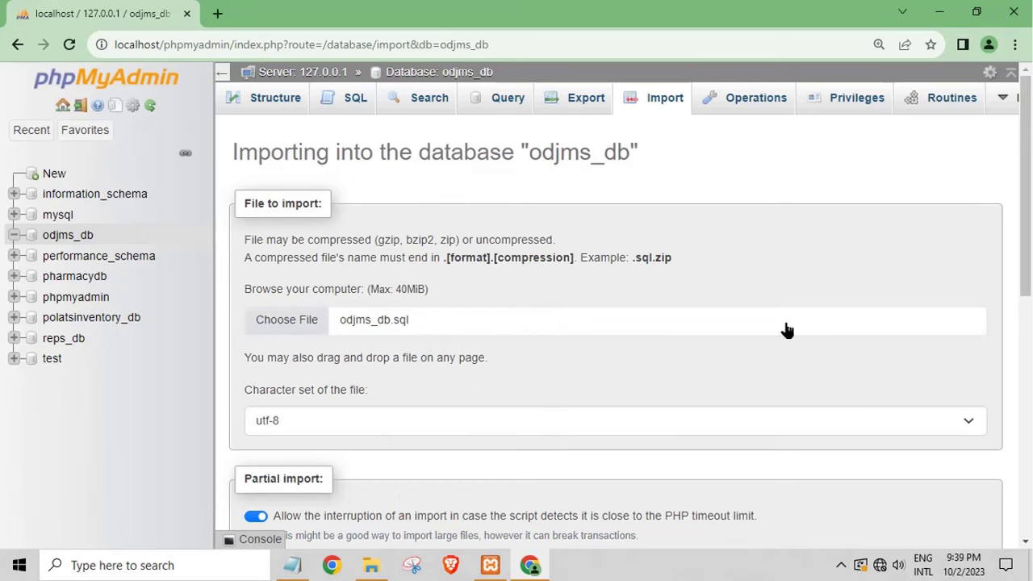
scroll(1024, 345, "down", 1)
left_click_drag(1023, 345, 1024, 523)
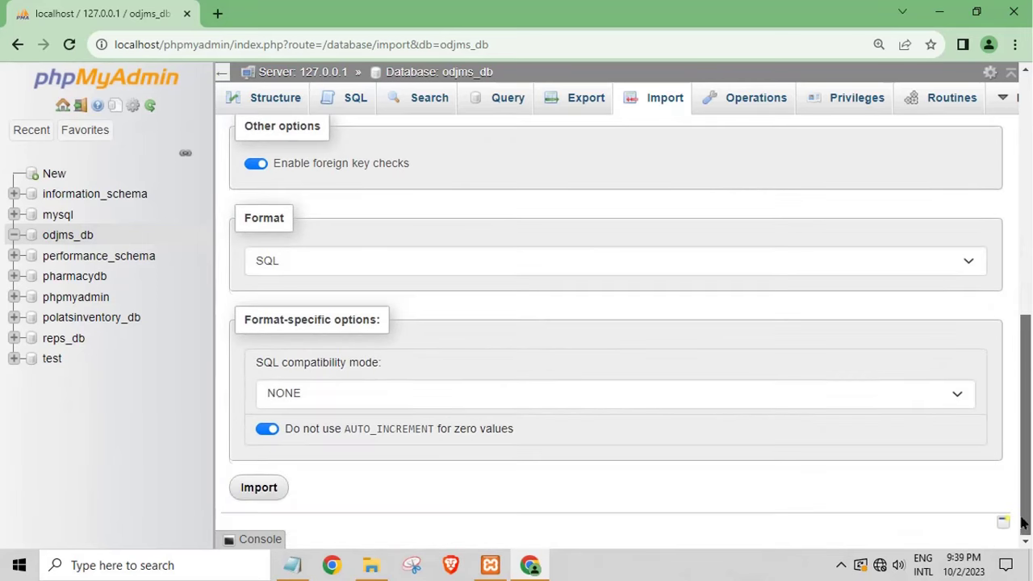
left_click(259, 488)
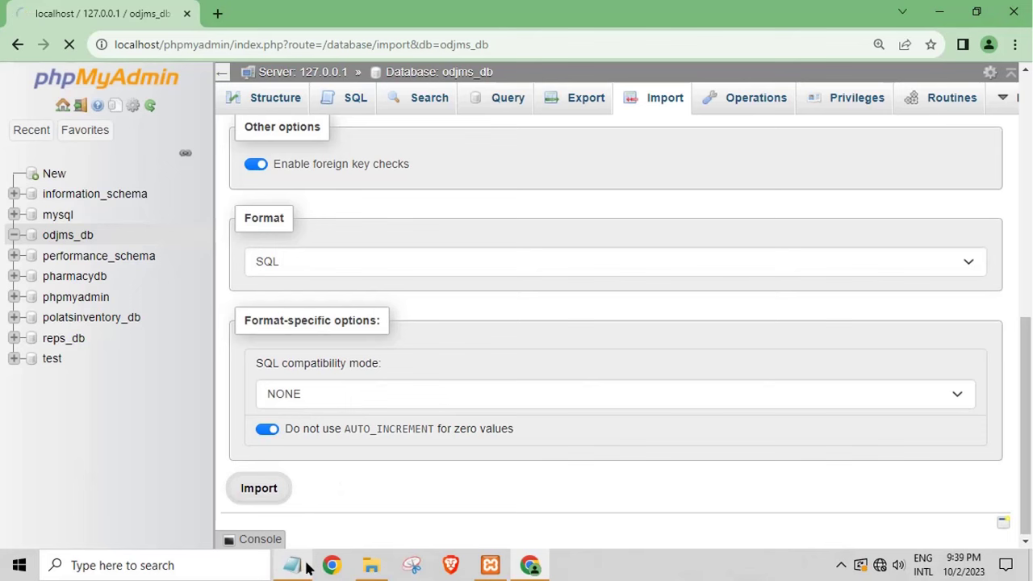
Step: Overwrite the Notepad note with 'wait to succes import' and minimize it
left_click(292, 569)
left_click_drag(453, 311, 237, 312)
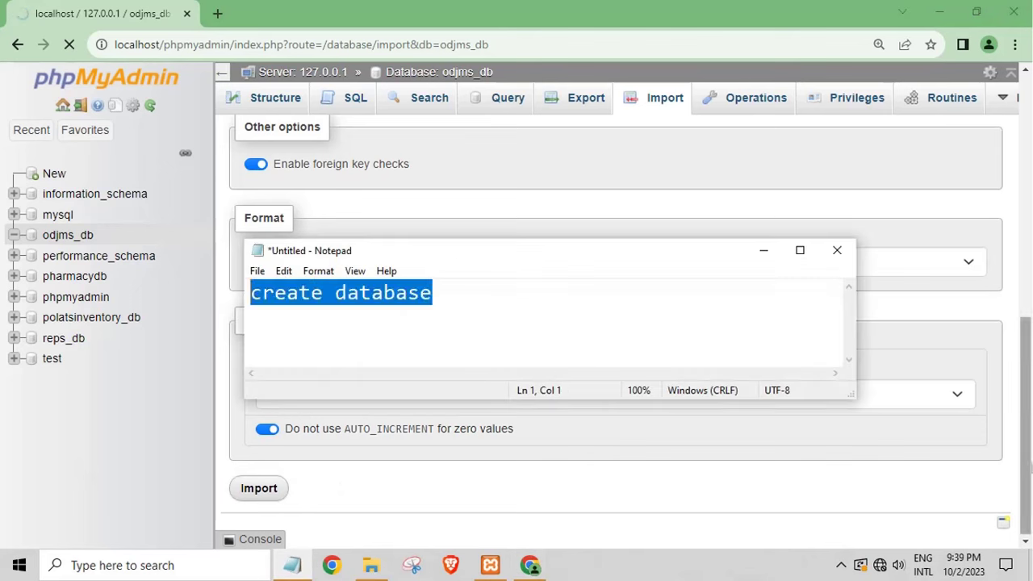
type("wait to")
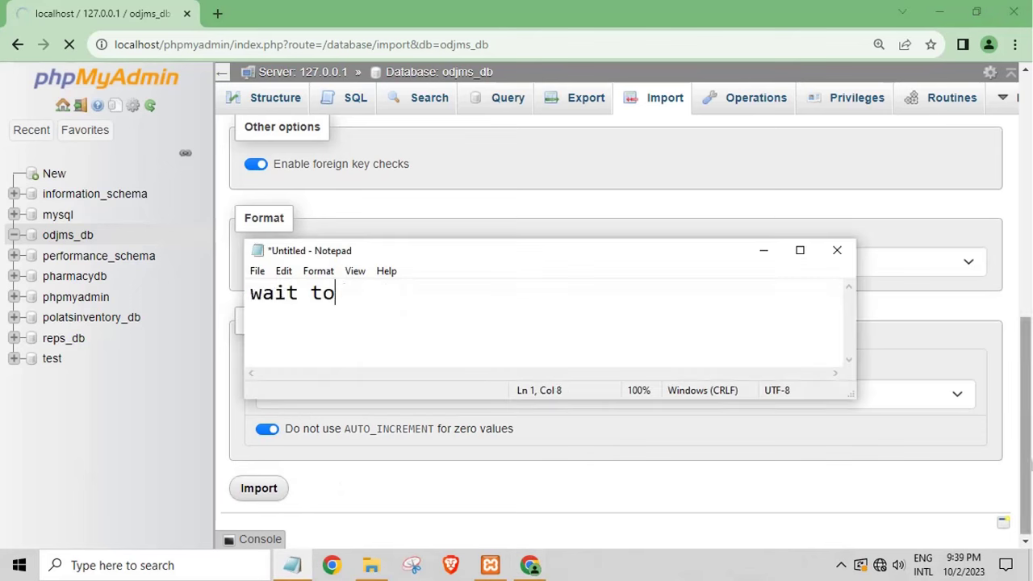
type(" succes ")
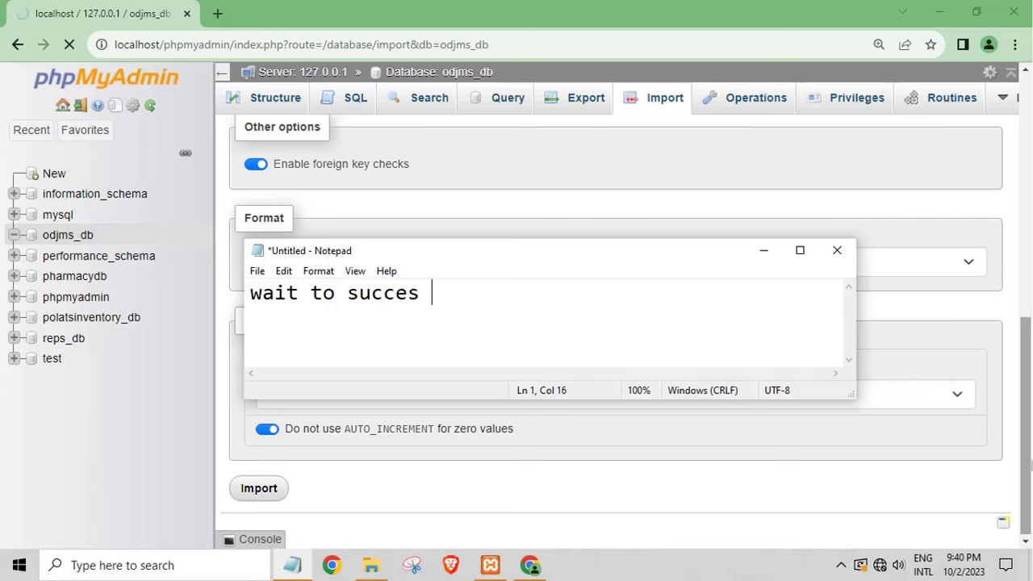
type("import")
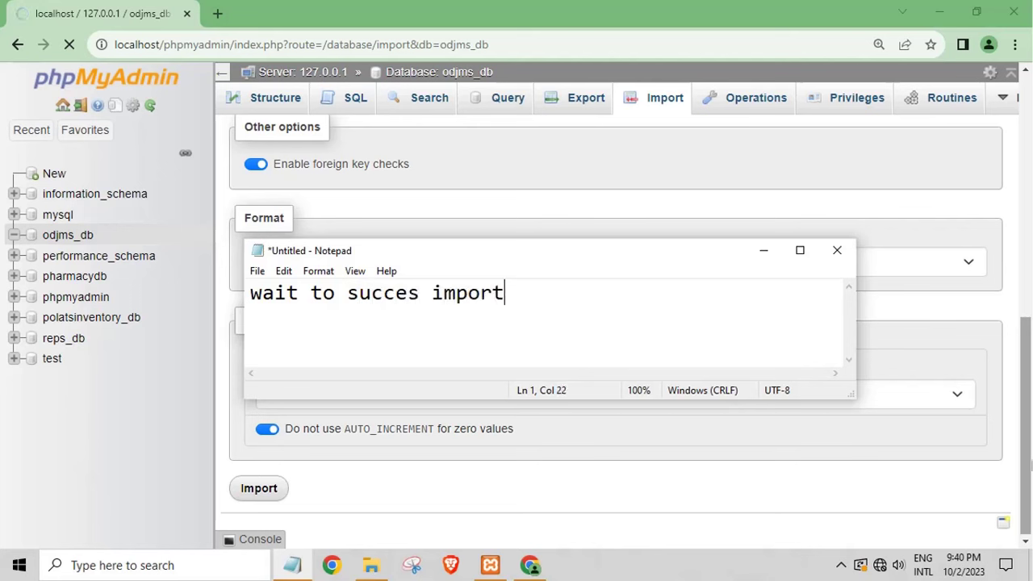
left_click(759, 252)
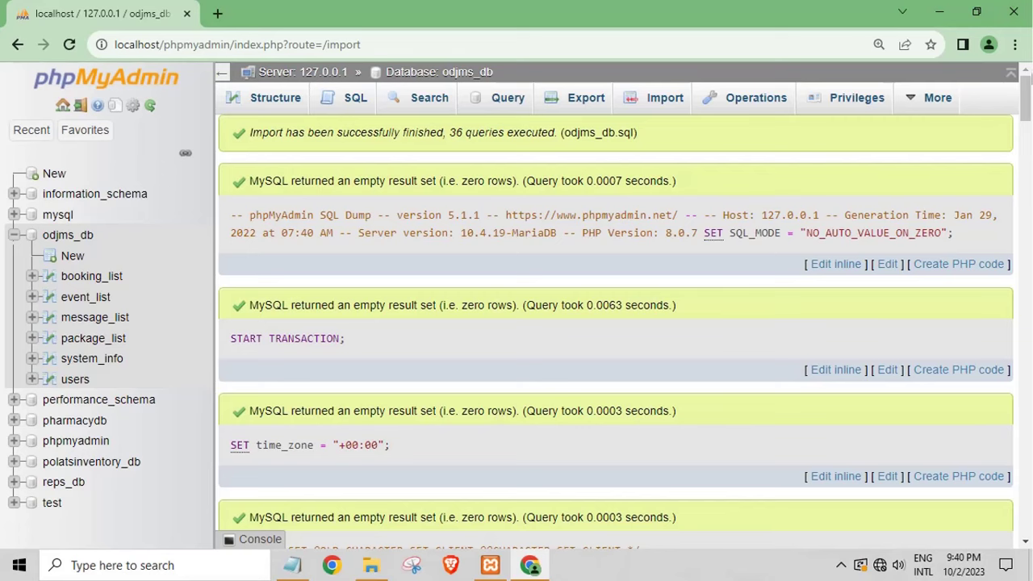
Step: Inspect the imported users, package_list, message_list and booking_list tables, then open a blank Chrome tab
left_click_drag(1023, 113, 1025, 520)
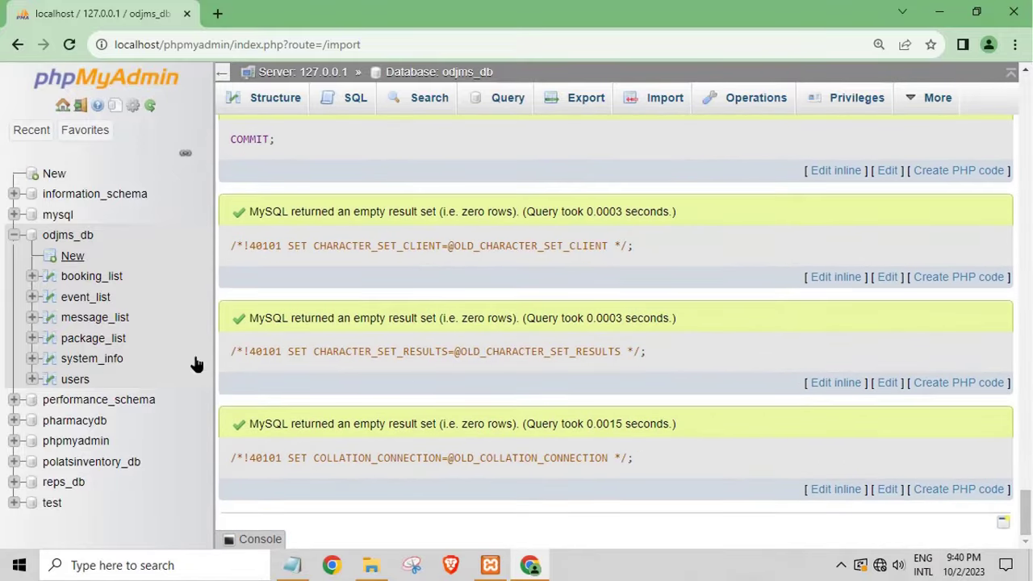
left_click(77, 378)
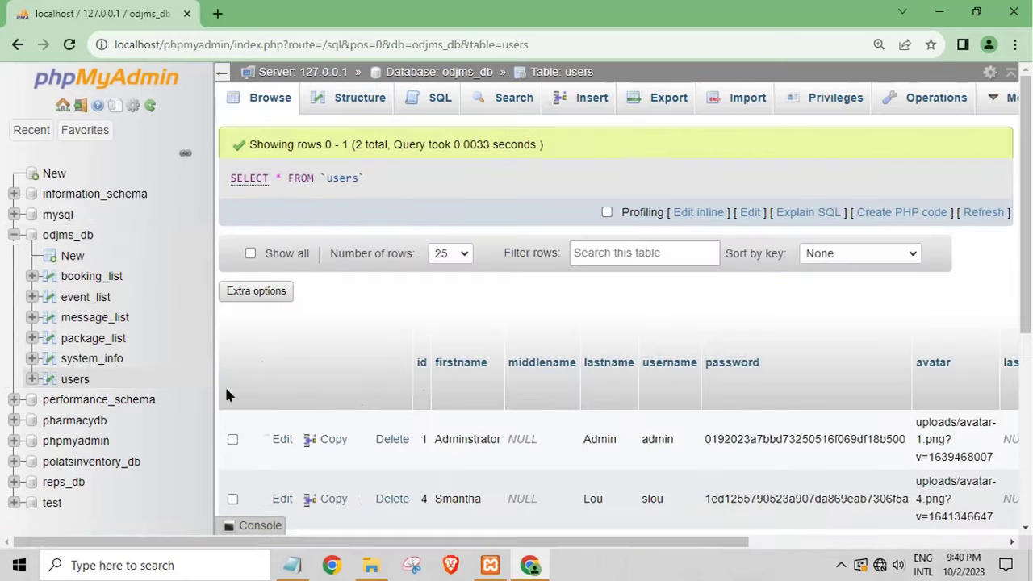
left_click_drag(617, 544, 635, 543)
scroll(650, 526, "down", 3)
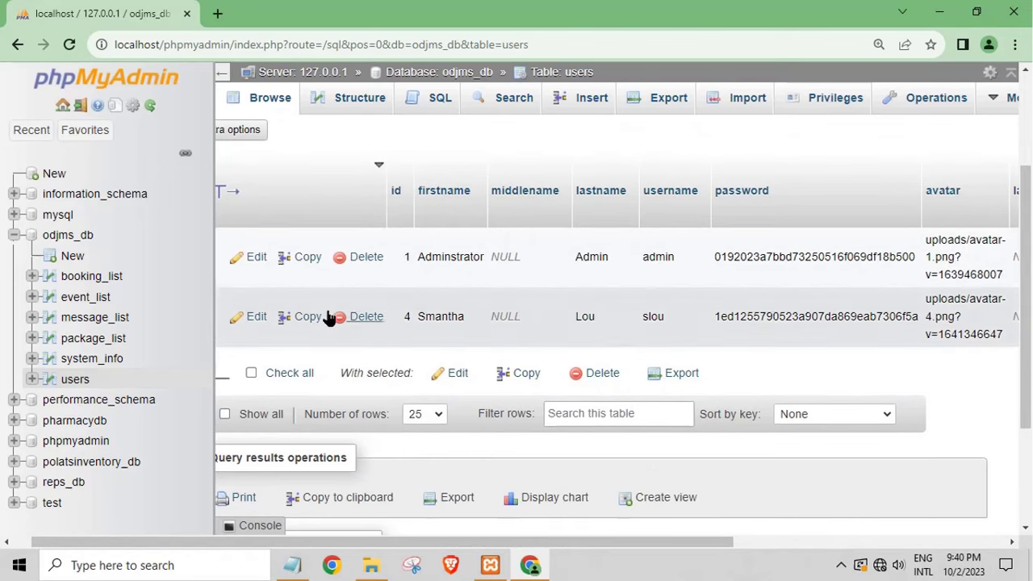
left_click(80, 339)
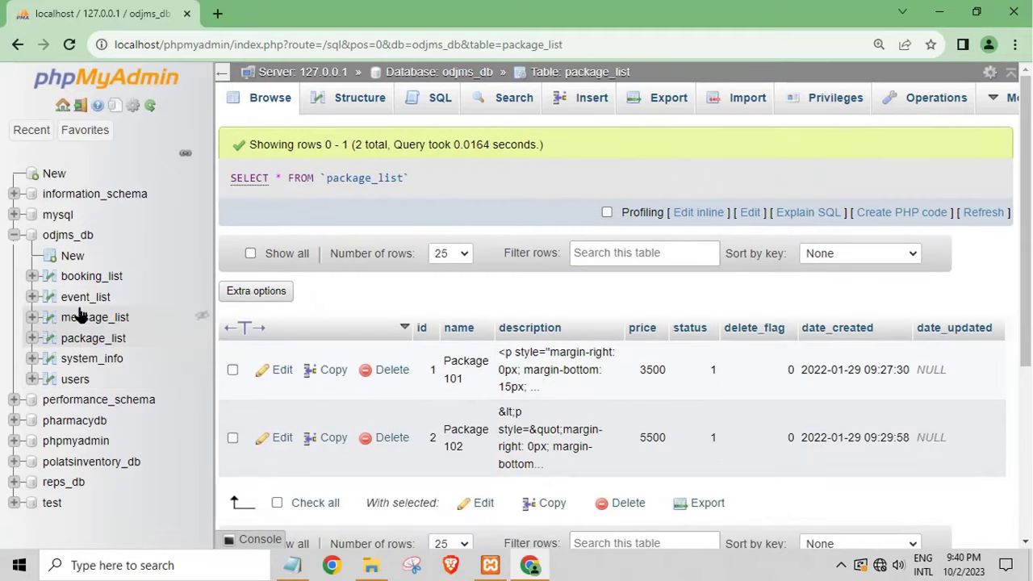
left_click(80, 319)
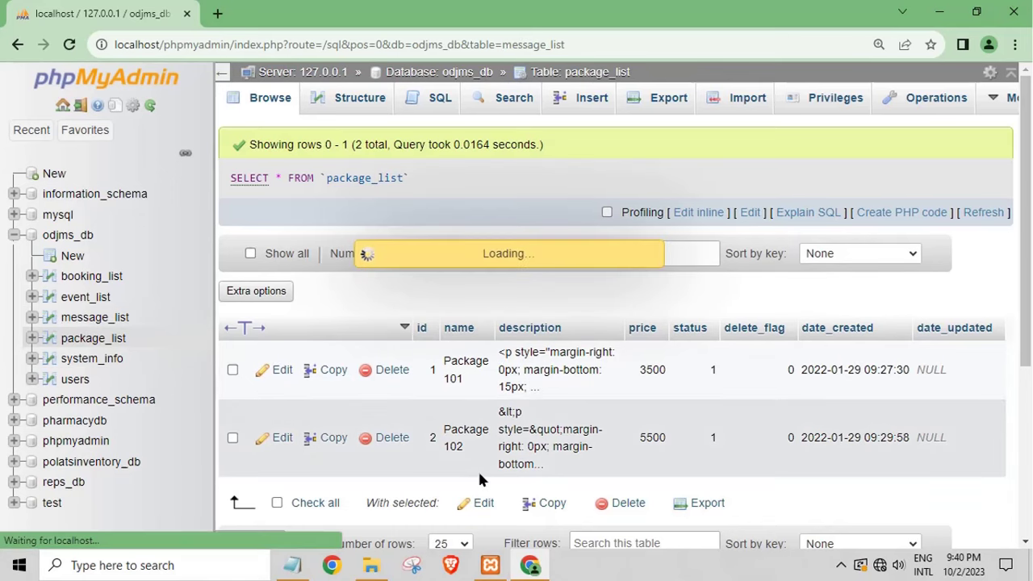
left_click(89, 276)
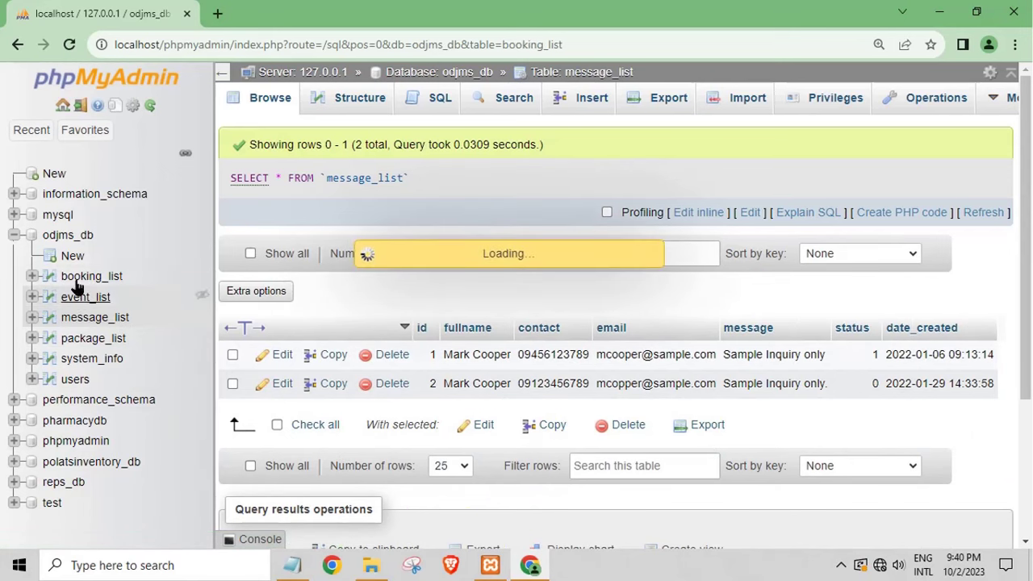
left_click(217, 13)
Step: Replace the Notepad note's text with 'my xampp install in drive'
left_click(939, 11)
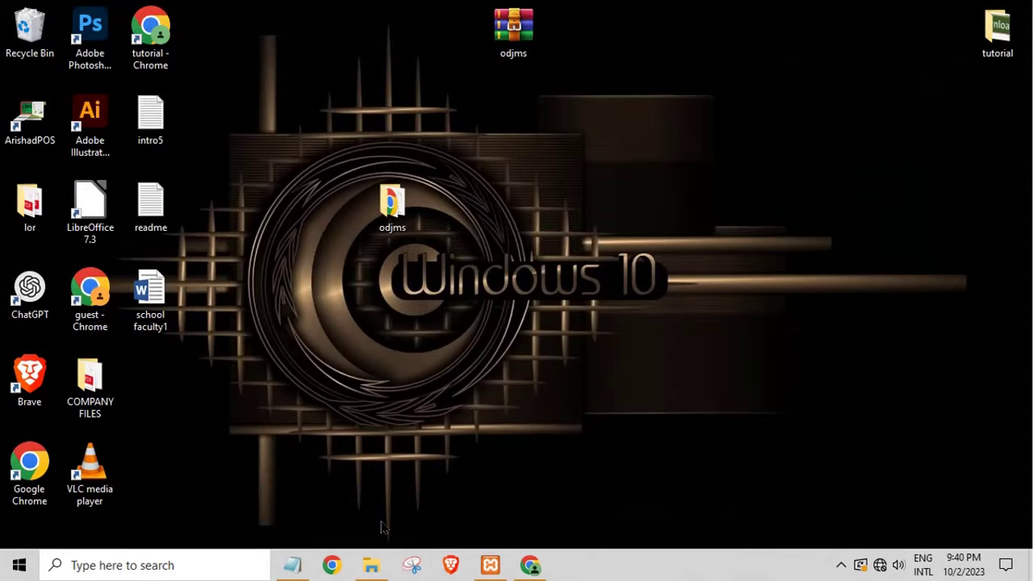
left_click(294, 575)
key("ctrl+a")
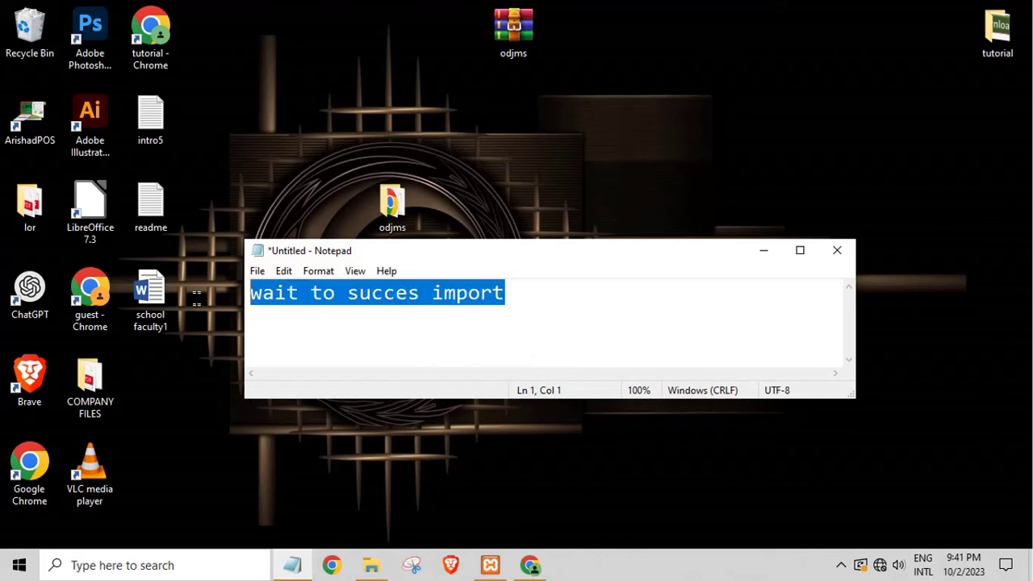
type("my ")
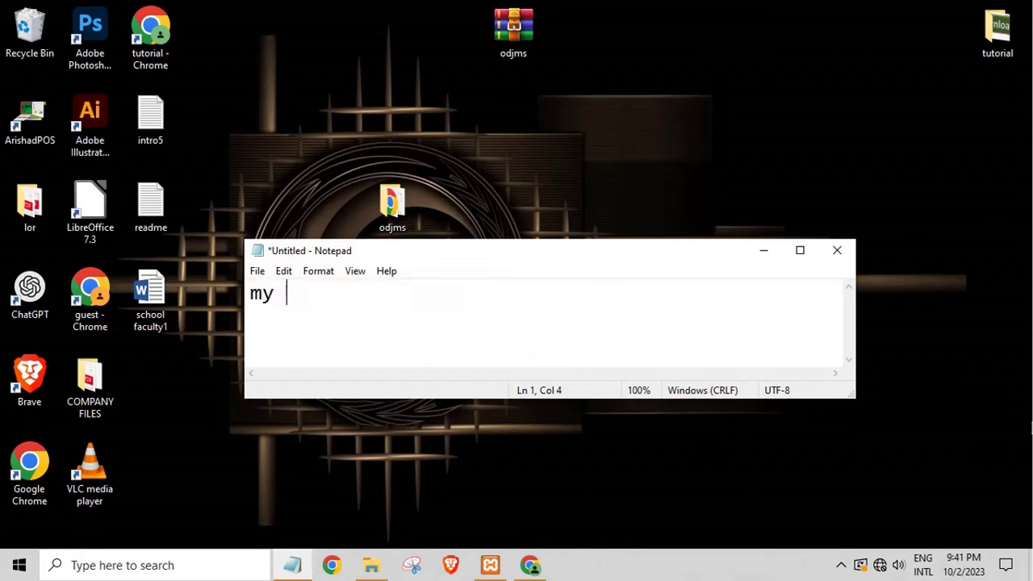
type("xampp  ins")
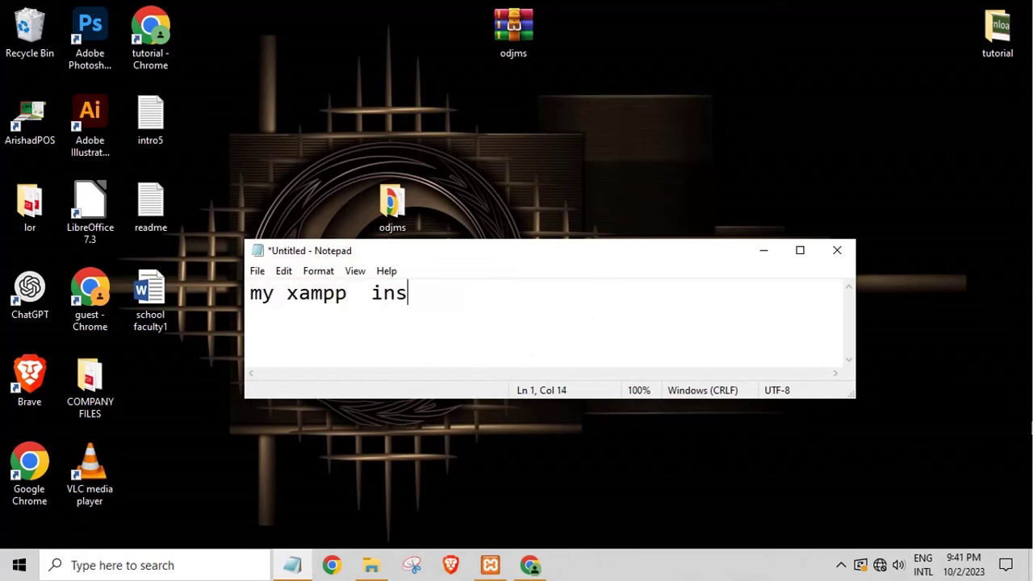
type("tall in d")
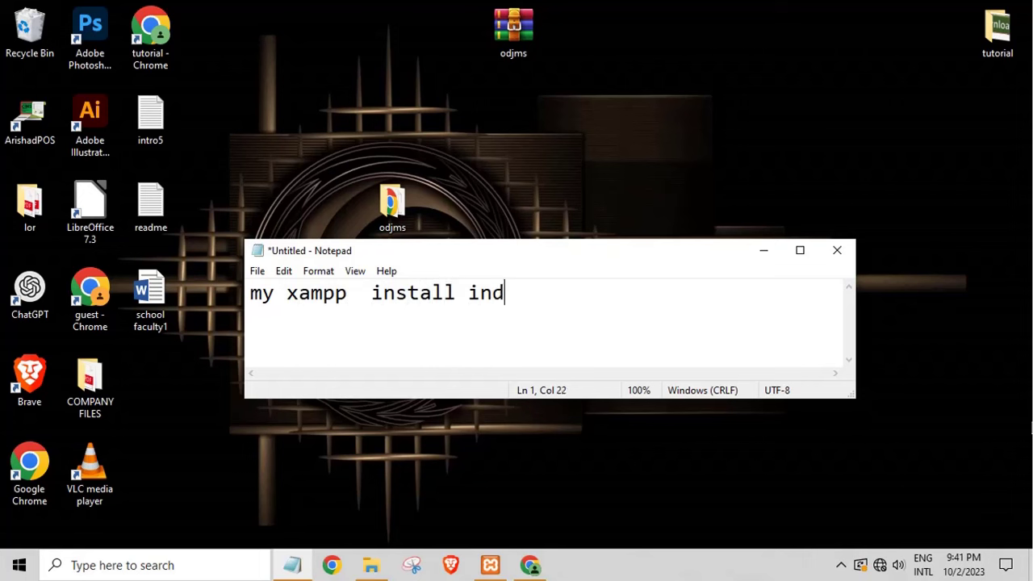
key("BackSpace")
type("drive C")
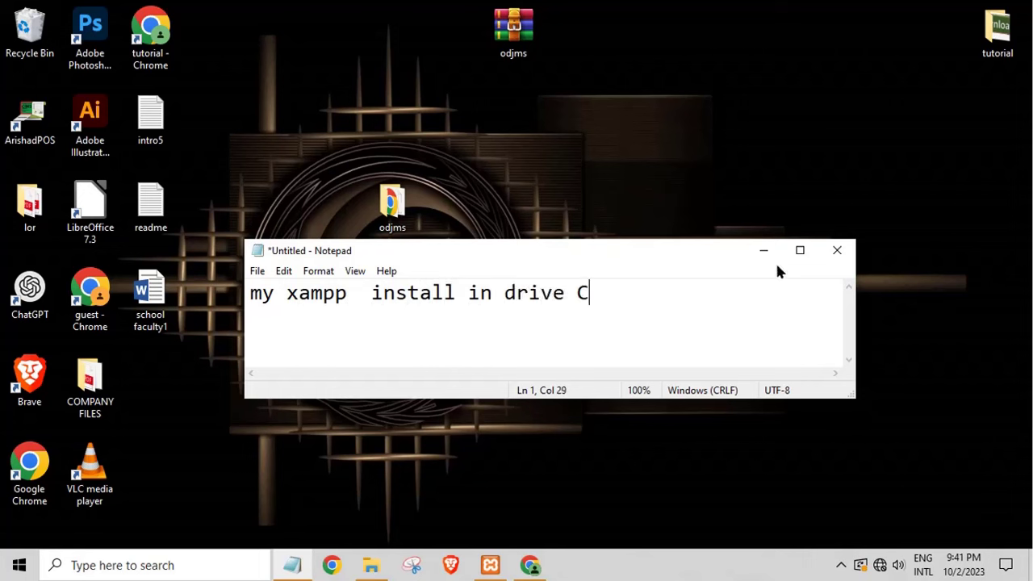
Step: Copy the odjms project folder from the desktop and close the database folder window
left_click(764, 250)
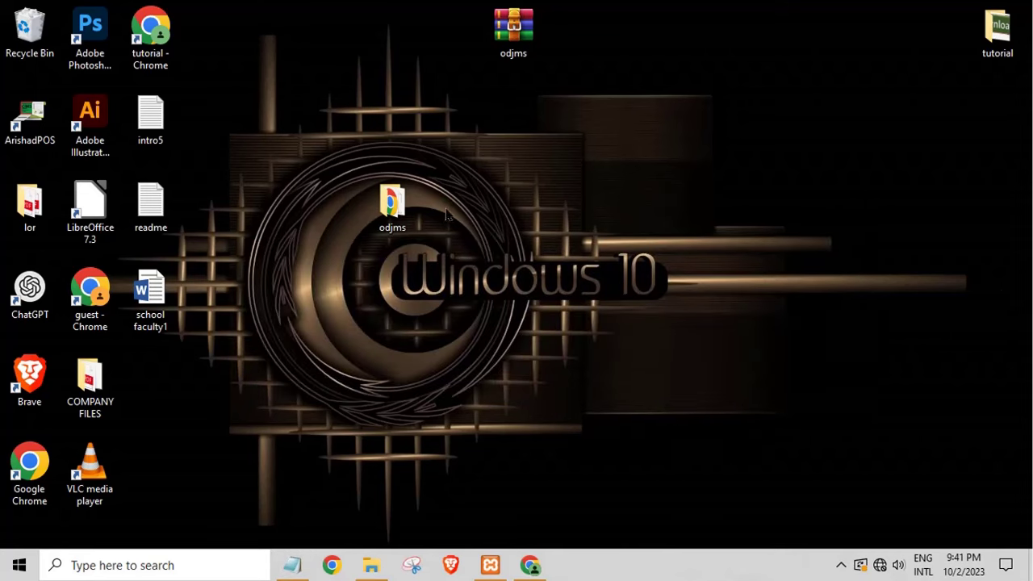
right_click(389, 226)
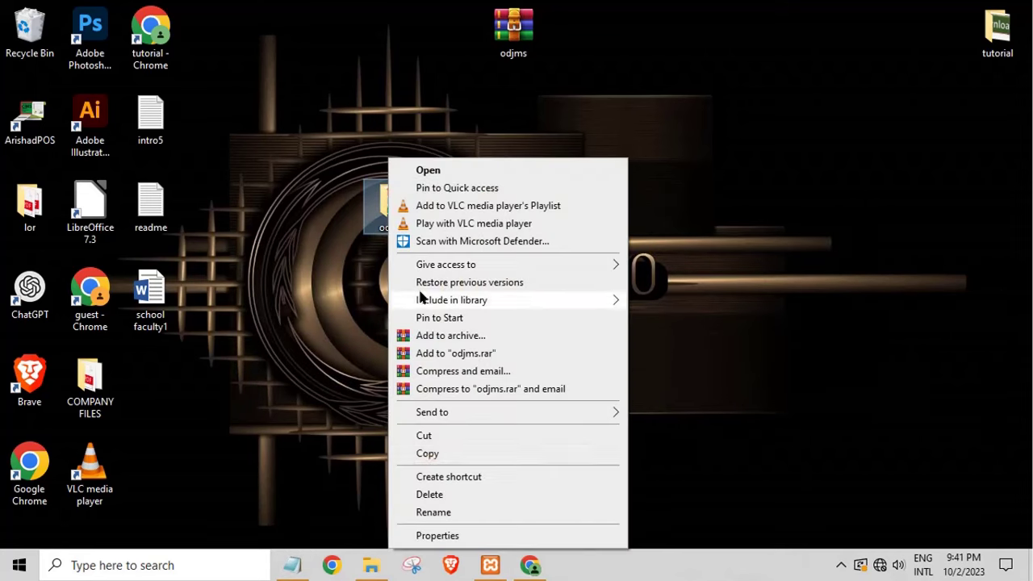
left_click(426, 454)
left_click(373, 565)
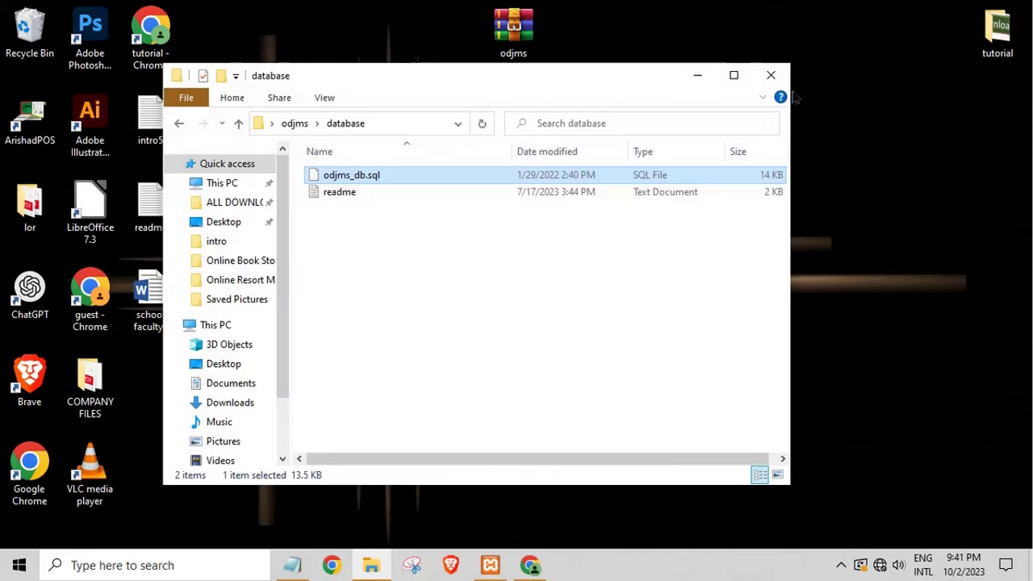
left_click(772, 72)
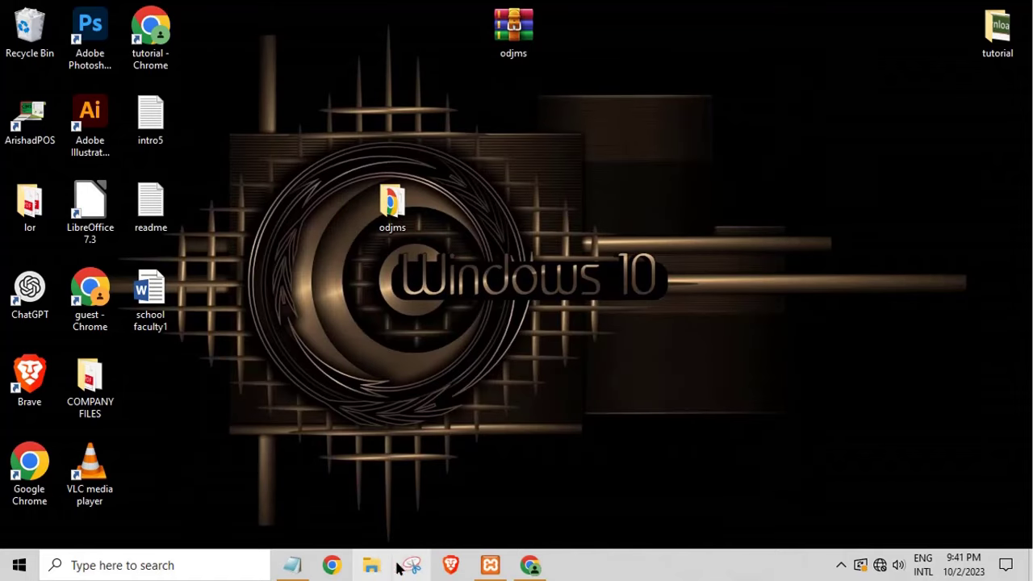
Step: Paste the copied odjms project into C:\xampp\htdocs in a maximized File Explorer
left_click(372, 565)
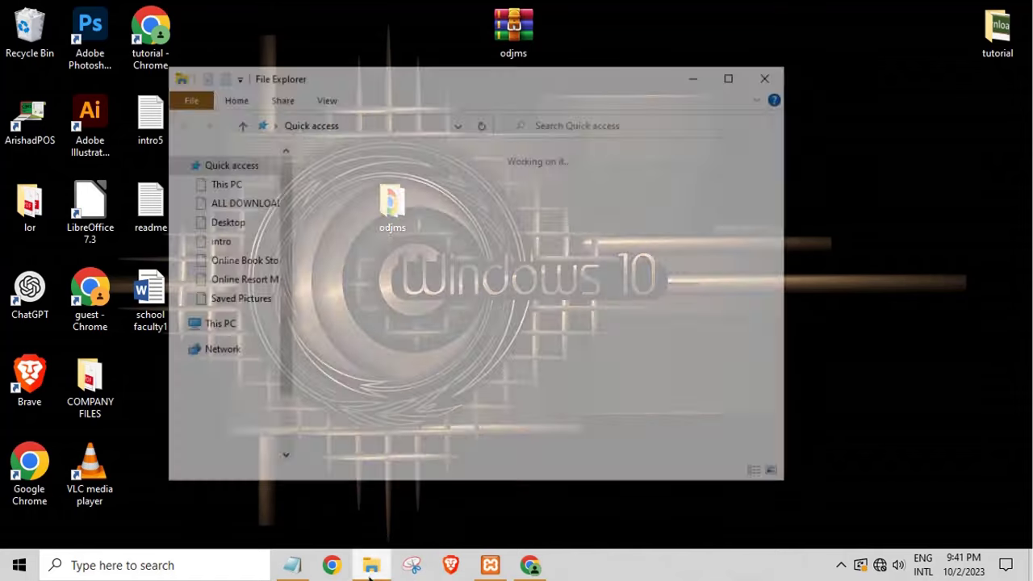
left_click(733, 74)
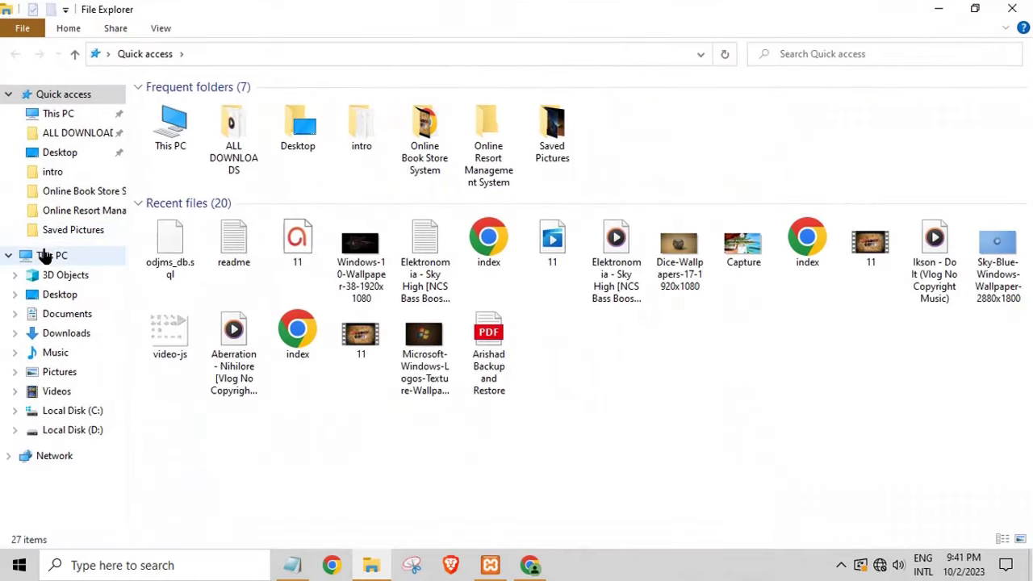
left_click(47, 256)
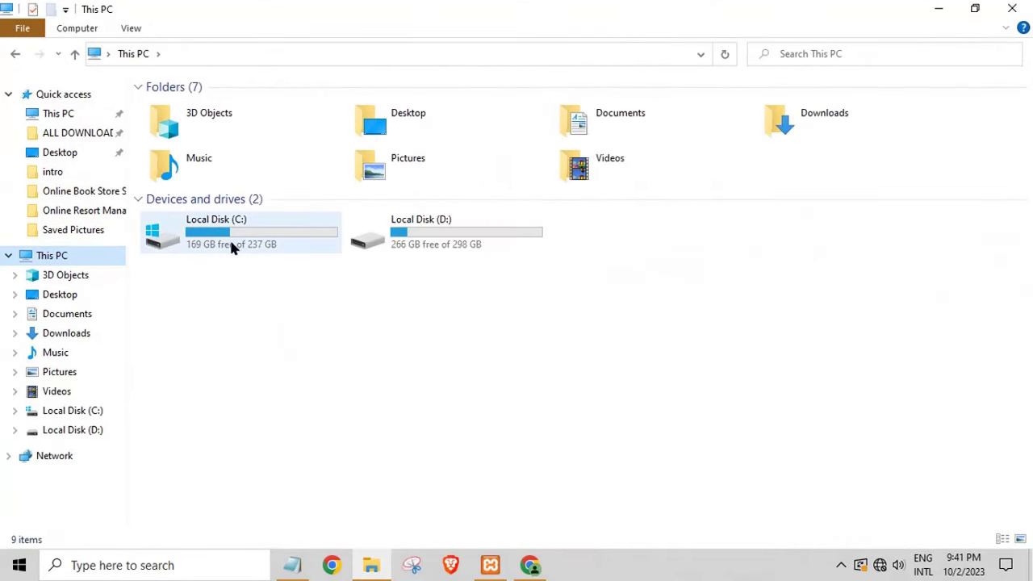
left_click(245, 234)
double_click(338, 228)
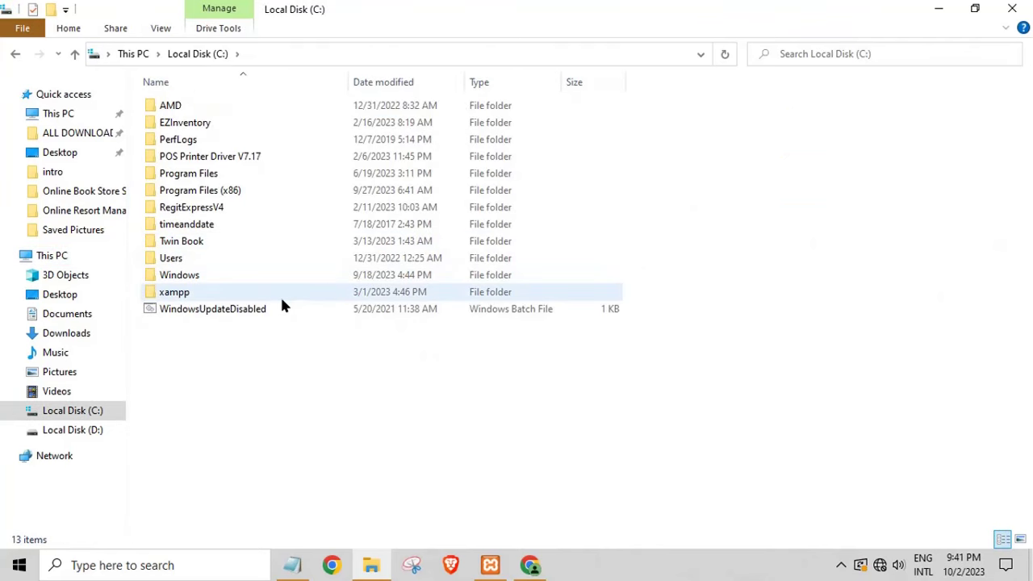
double_click(204, 295)
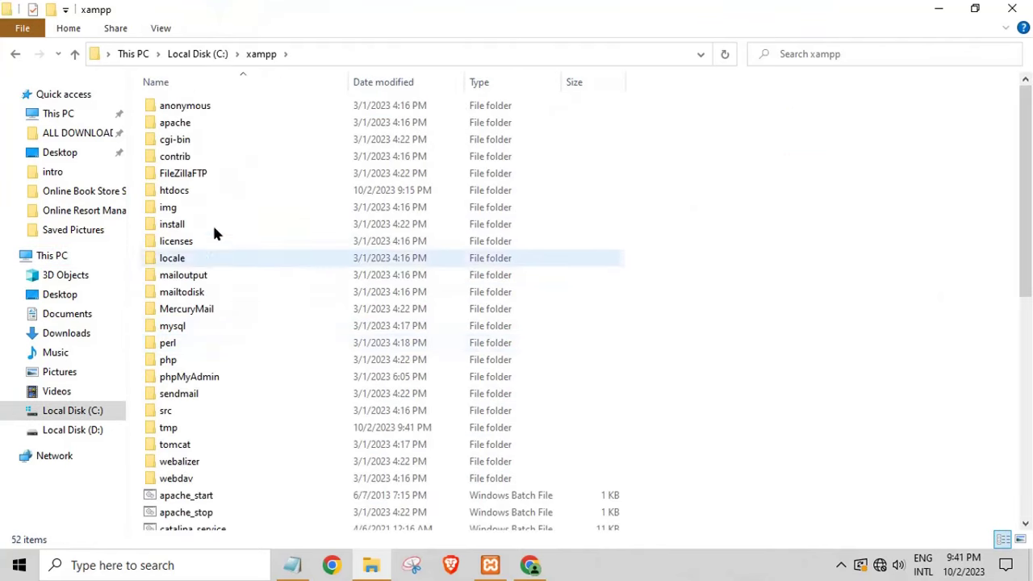
left_click(191, 194)
double_click(191, 194)
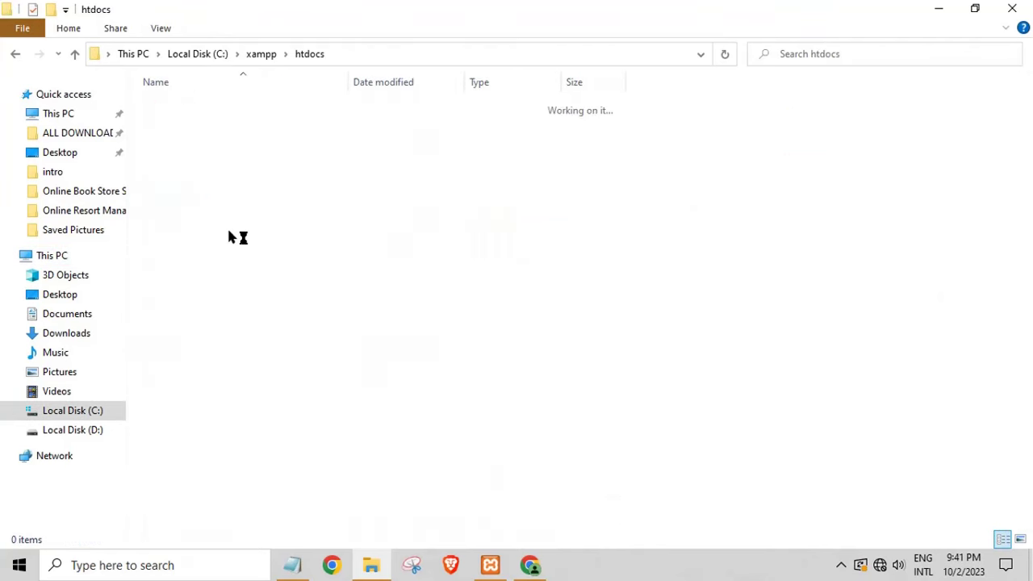
right_click(427, 432)
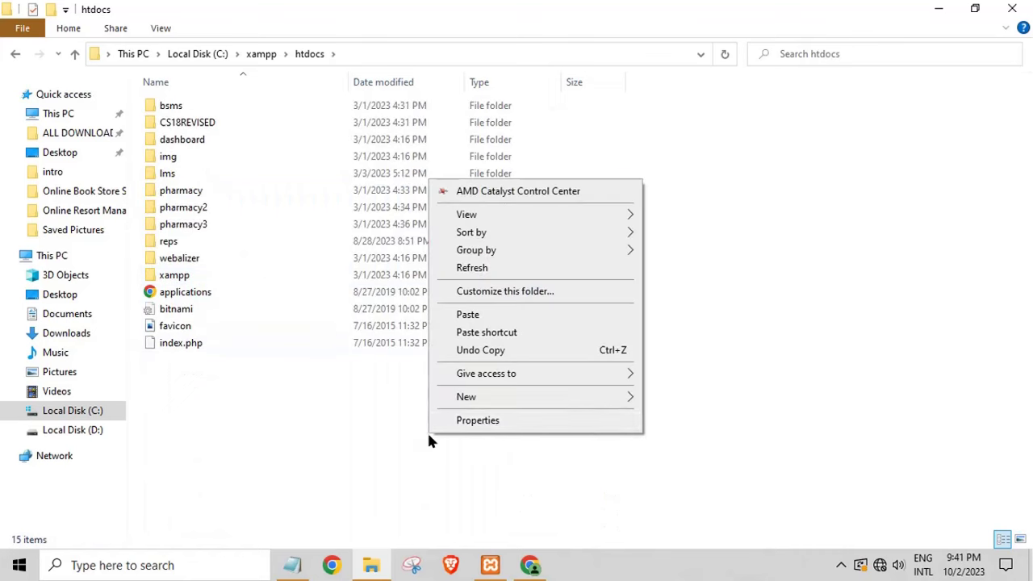
left_click(467, 315)
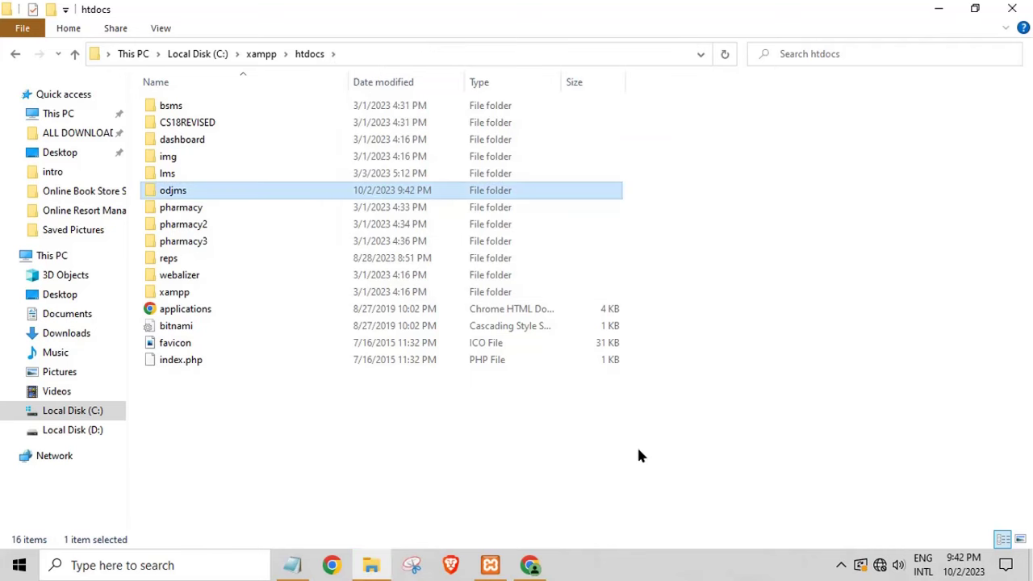
Step: Open the new odjms folder and copy its C:\xampp\htdocs\odjms path
double_click(202, 195)
left_click(466, 56)
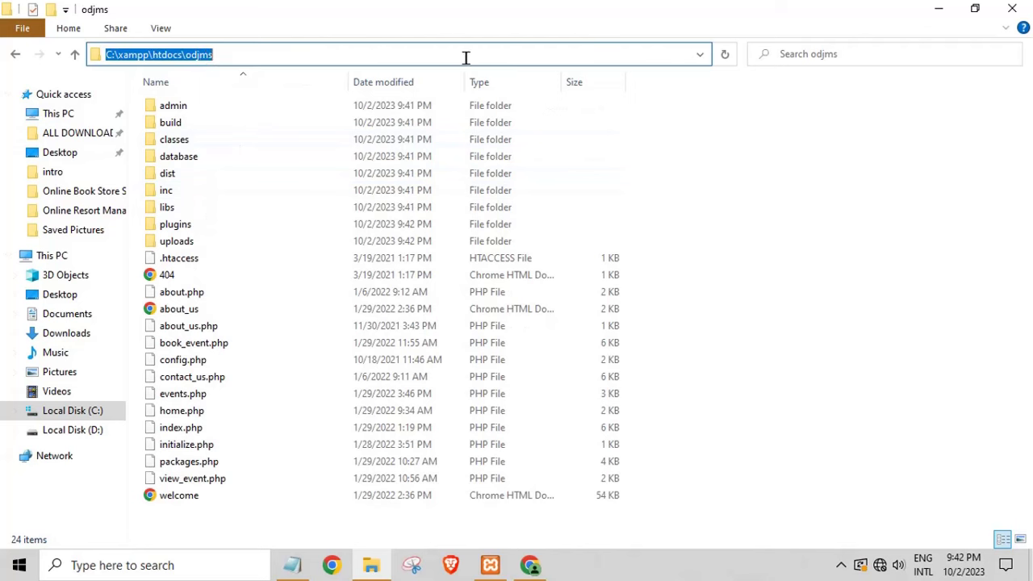
right_click(179, 57)
left_click(216, 113)
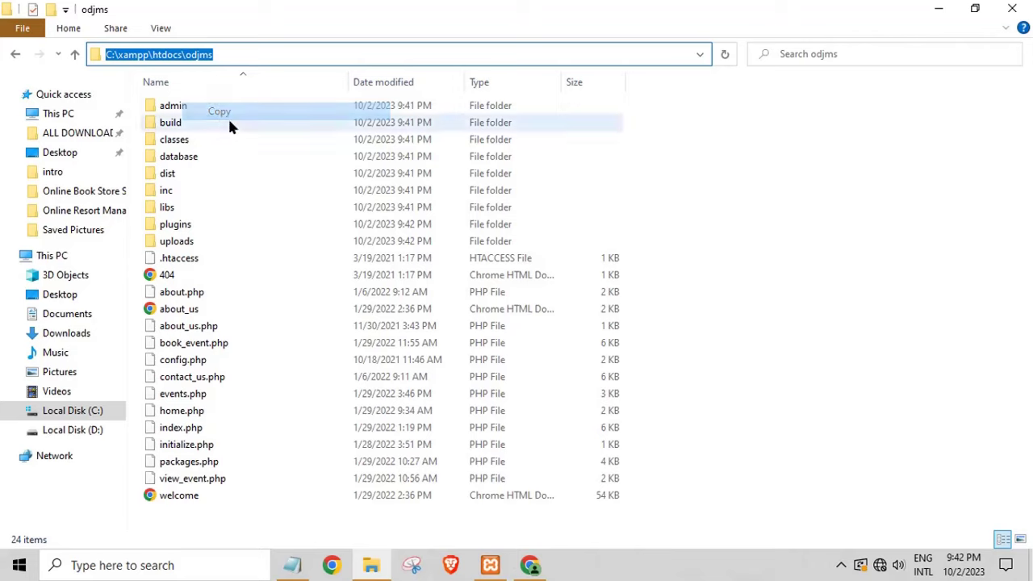
left_click(530, 567)
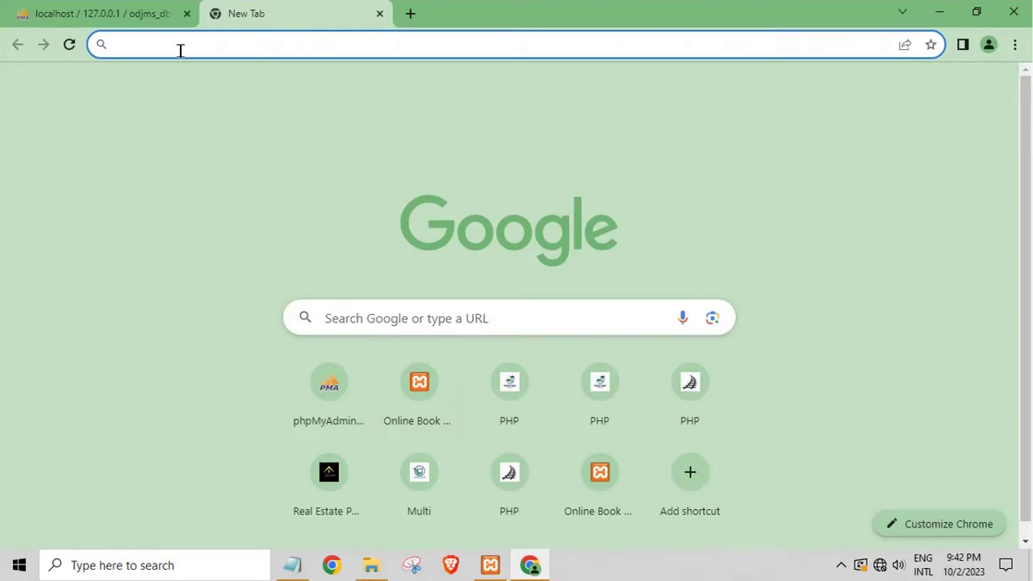
Step: Load localhost/odjms by pasting the folder path and replacing C:\xampp\htdocs with localhost
right_click(179, 49)
left_click(224, 143)
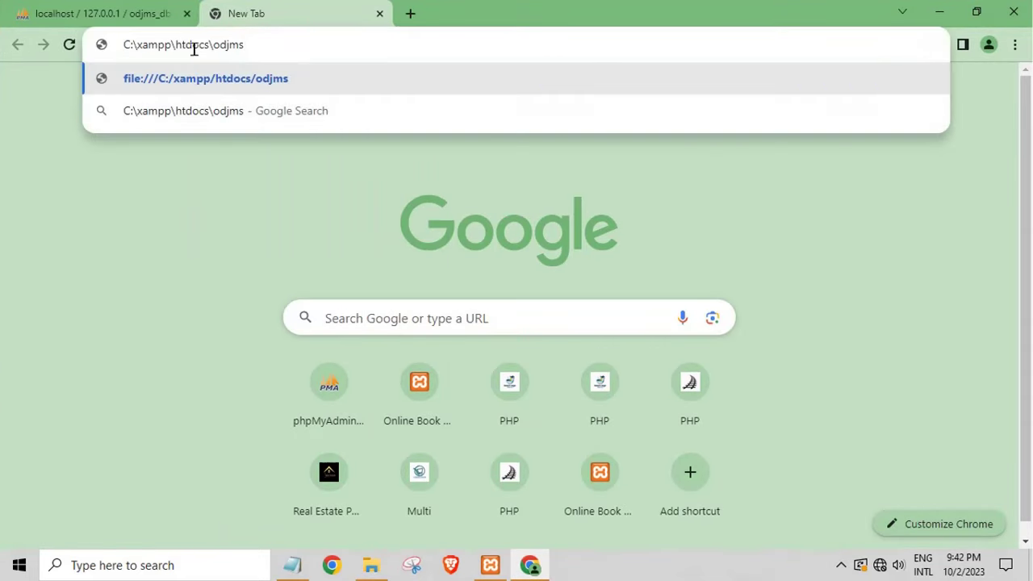
left_click_drag(212, 46, 2, 78)
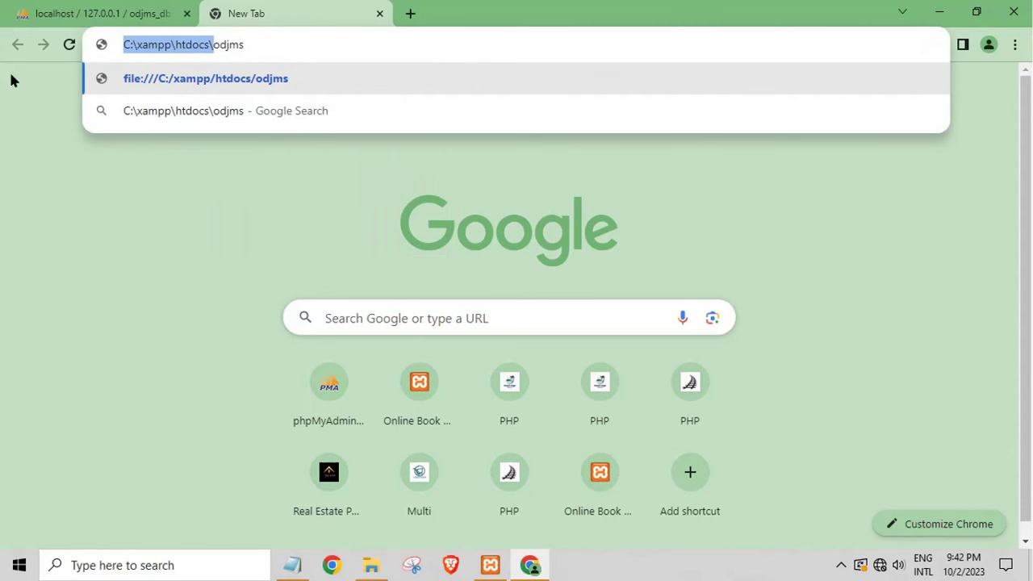
left_click(212, 46)
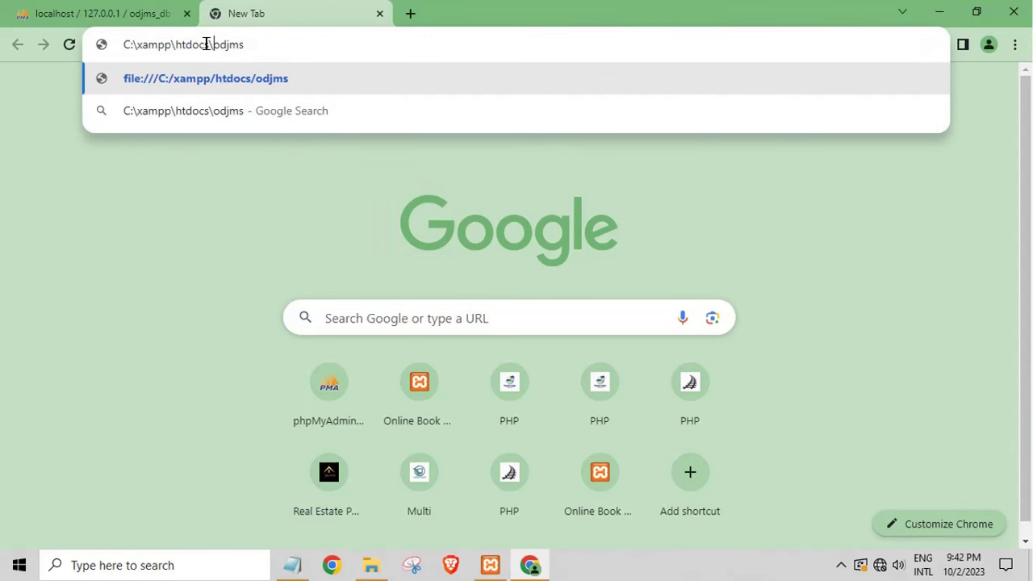
left_click_drag(208, 46, 17, 50)
key("BackSpace")
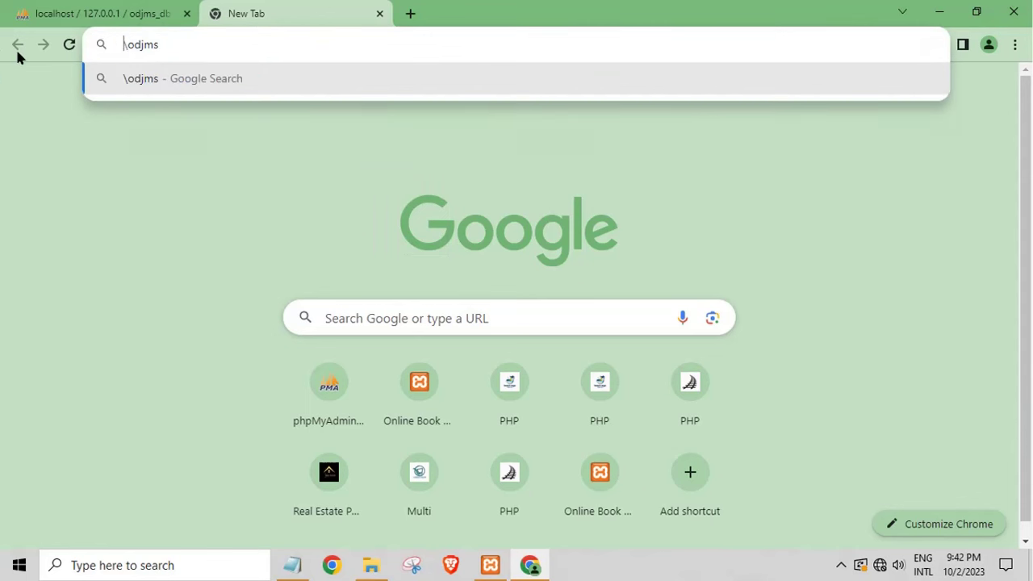
type("localhost")
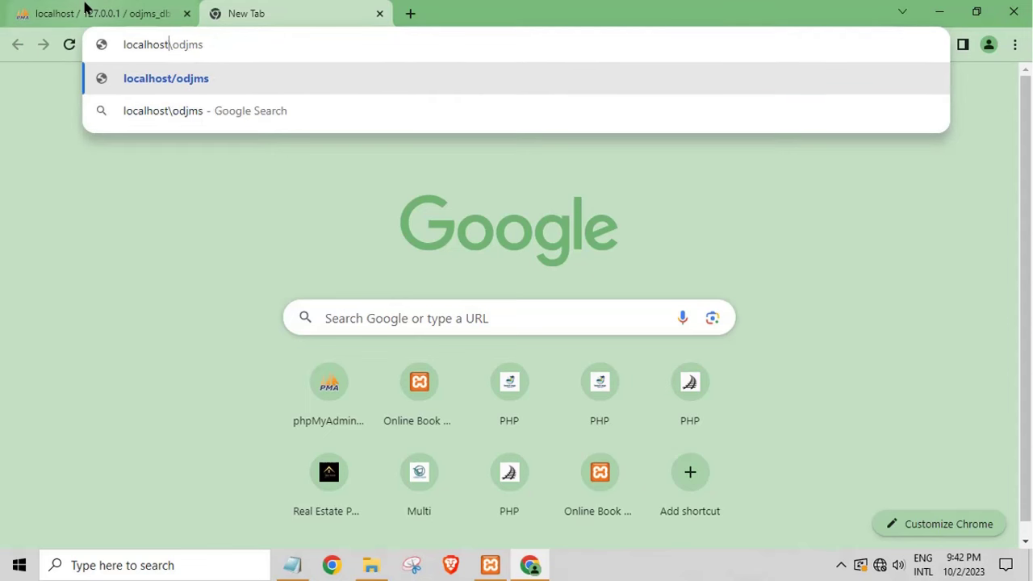
key("Return")
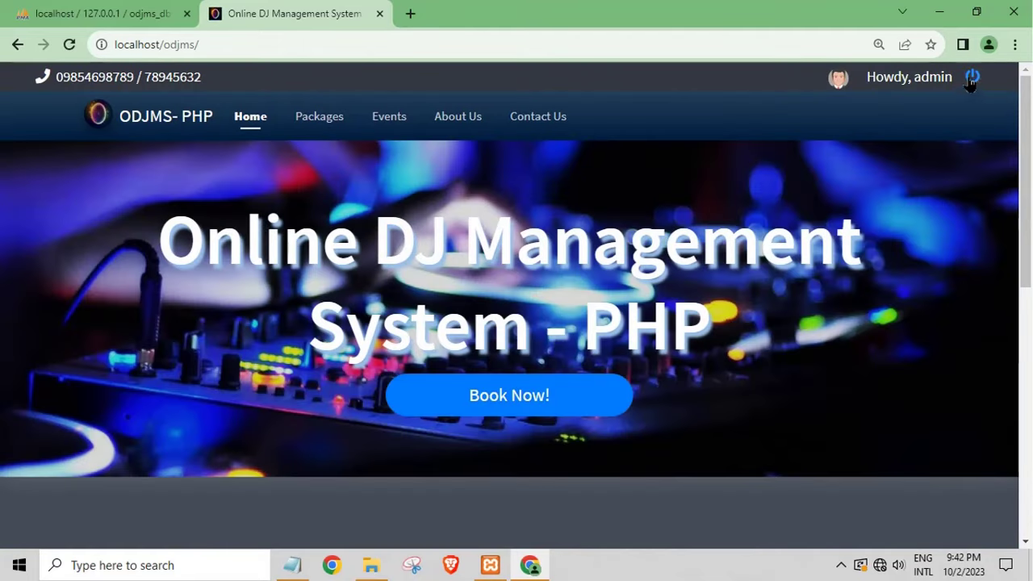
Step: Log out of admin and browse the public Packages, Events, Contact Us and About Us pages
left_click(972, 77)
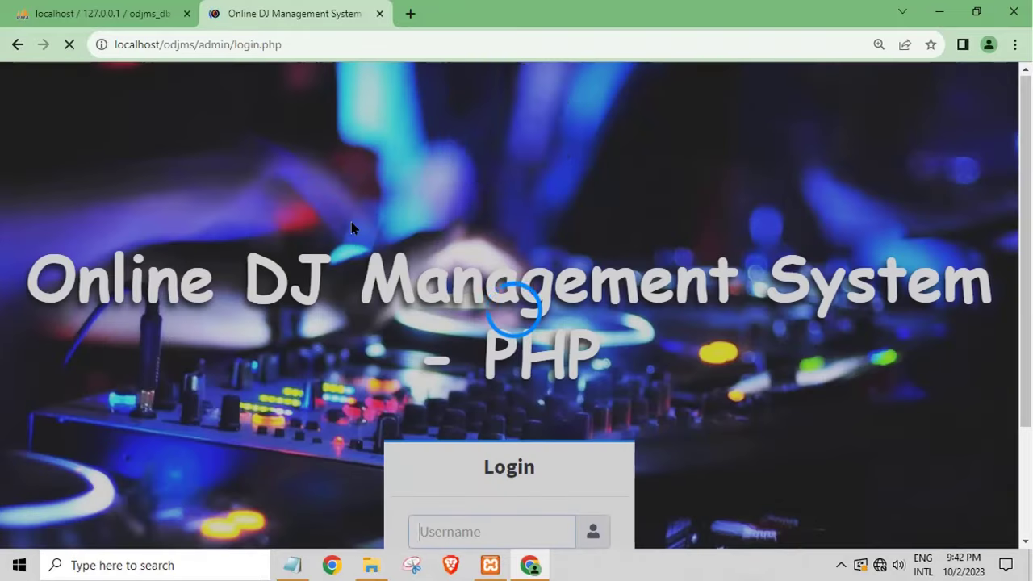
scroll(368, 369, "down", 2)
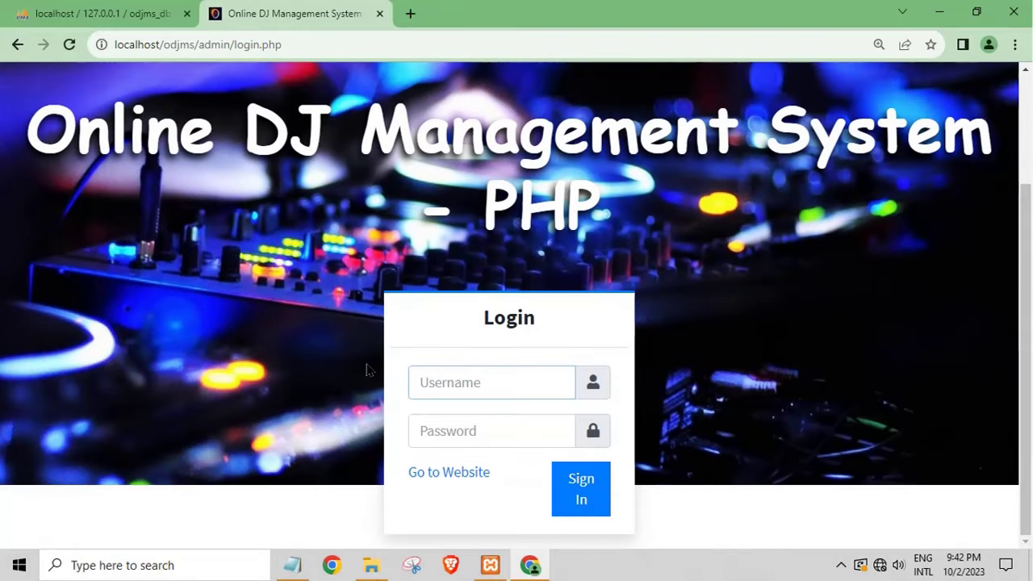
left_click(448, 476)
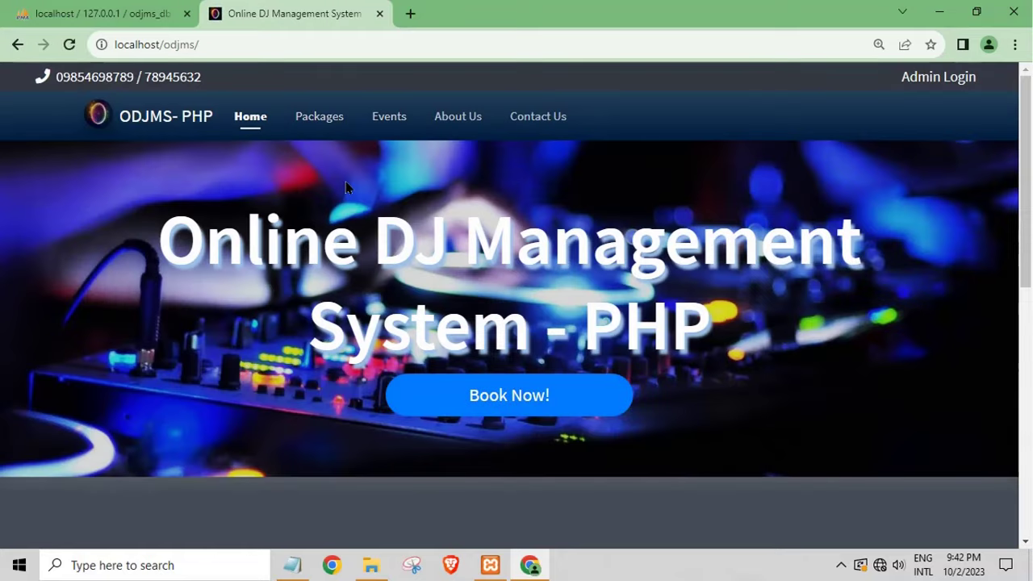
left_click(317, 121)
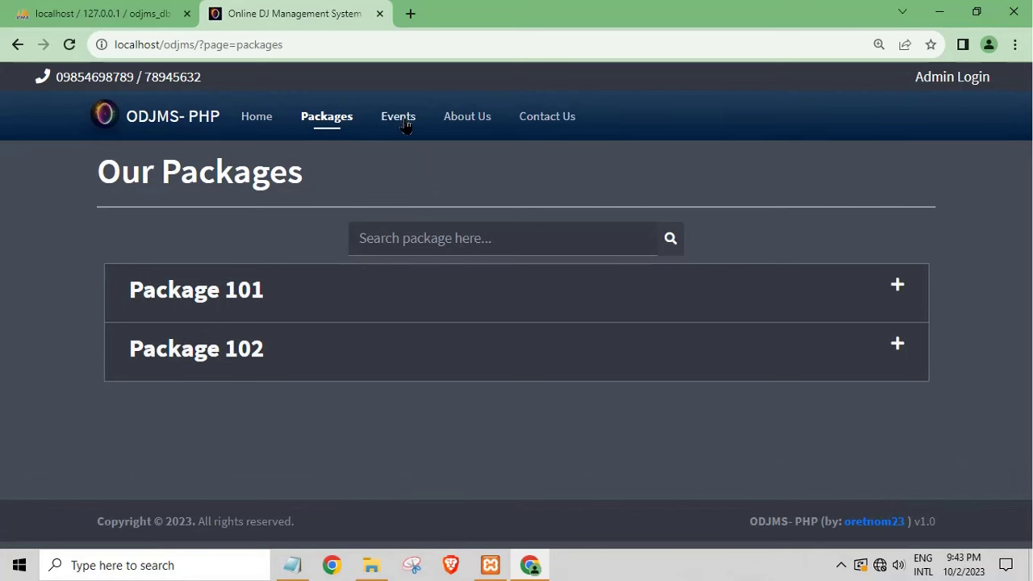
left_click(404, 122)
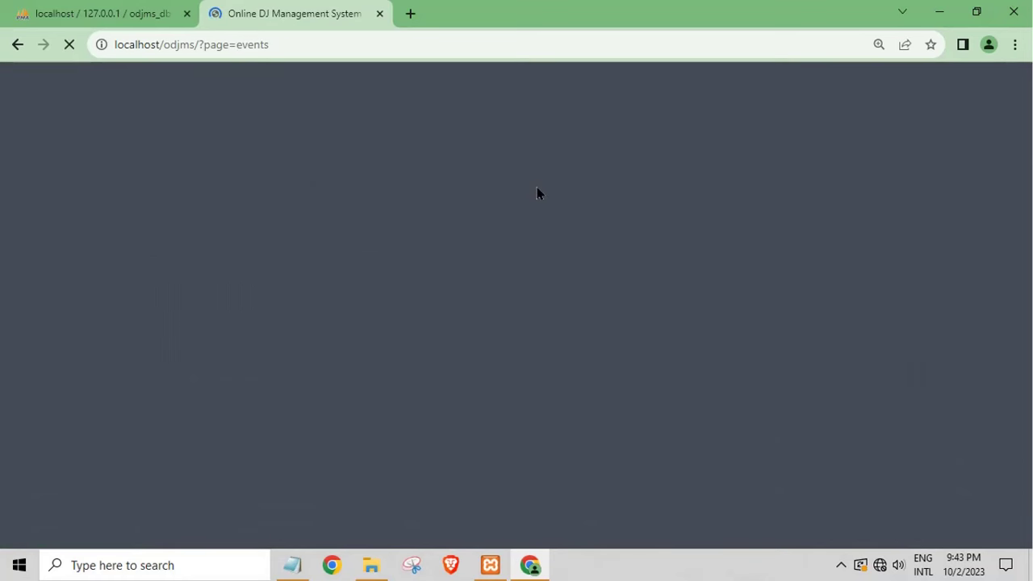
left_click(541, 119)
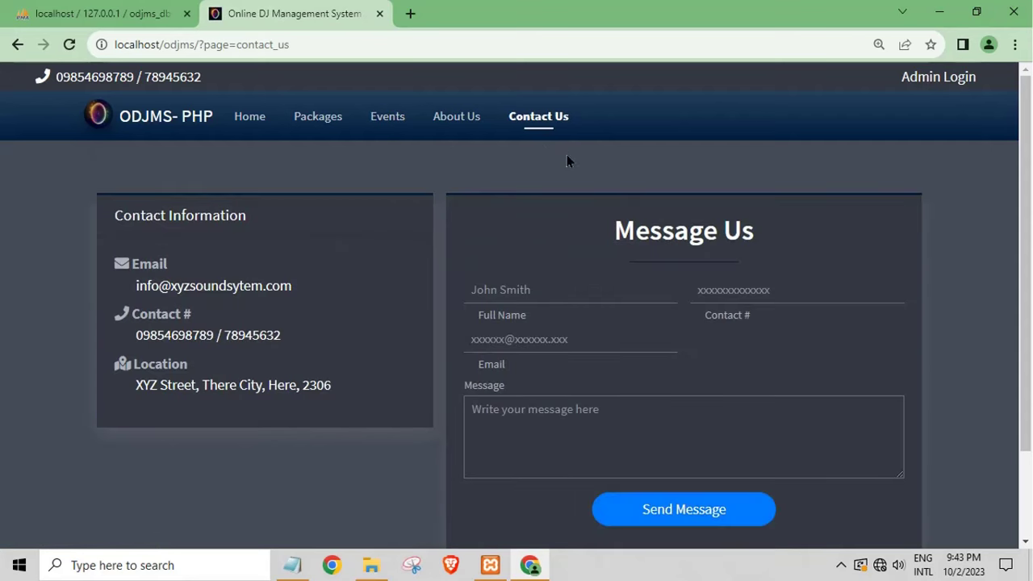
left_click(453, 121)
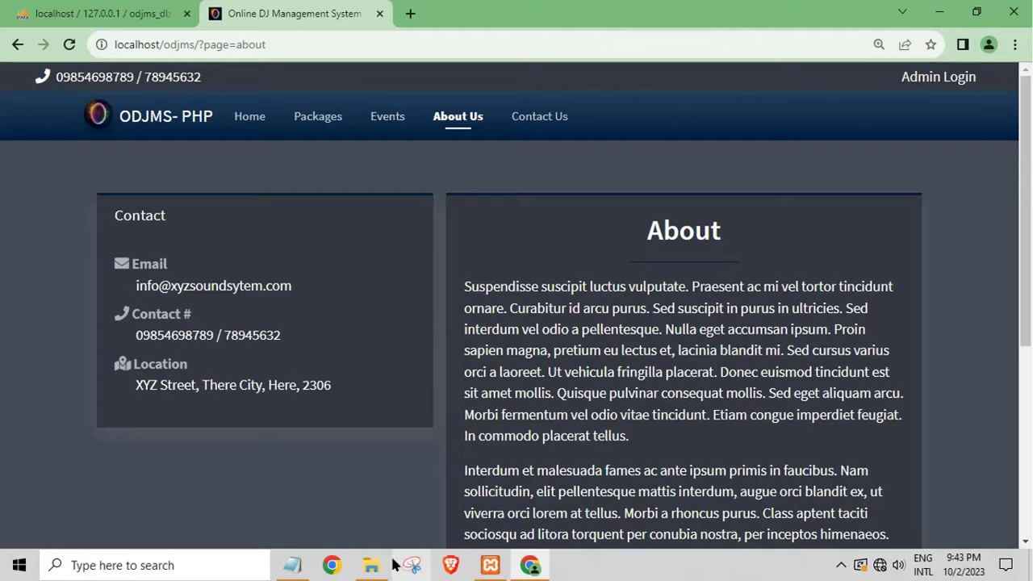
left_click(372, 565)
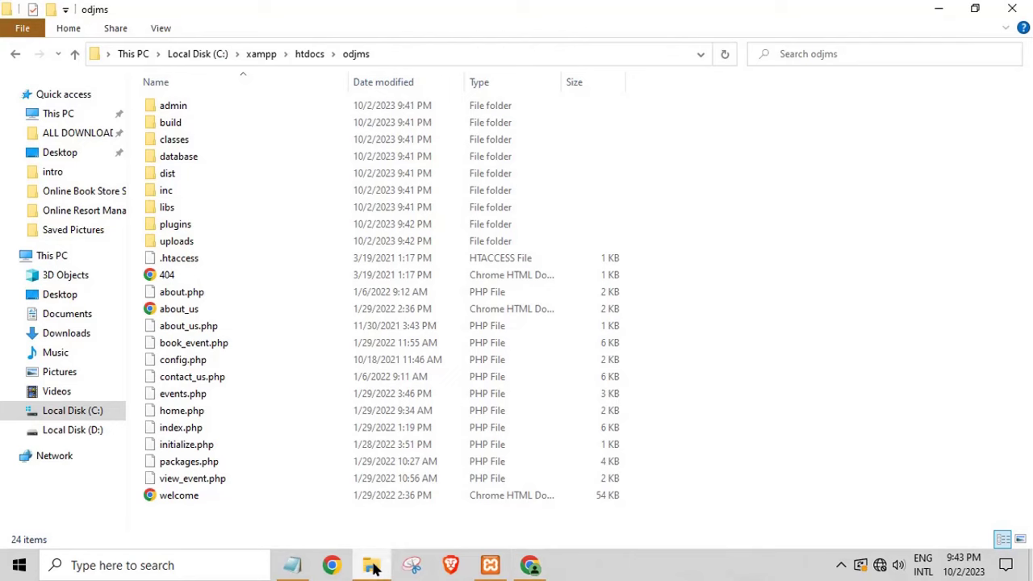
Step: Open odjms\admin\index.php with Edit with Notepad++
double_click(185, 102)
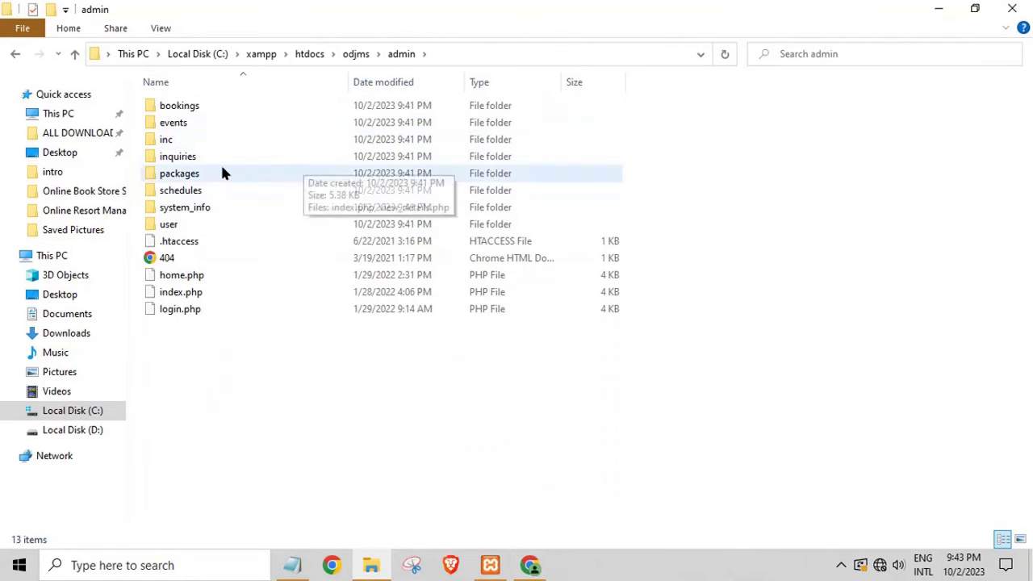
left_click(184, 296)
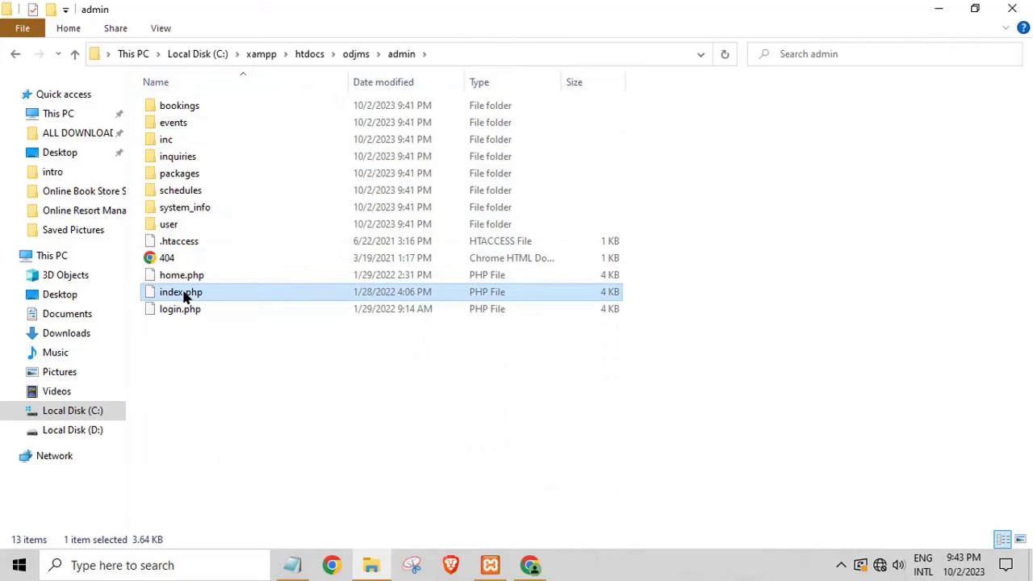
right_click(184, 296)
left_click(223, 265)
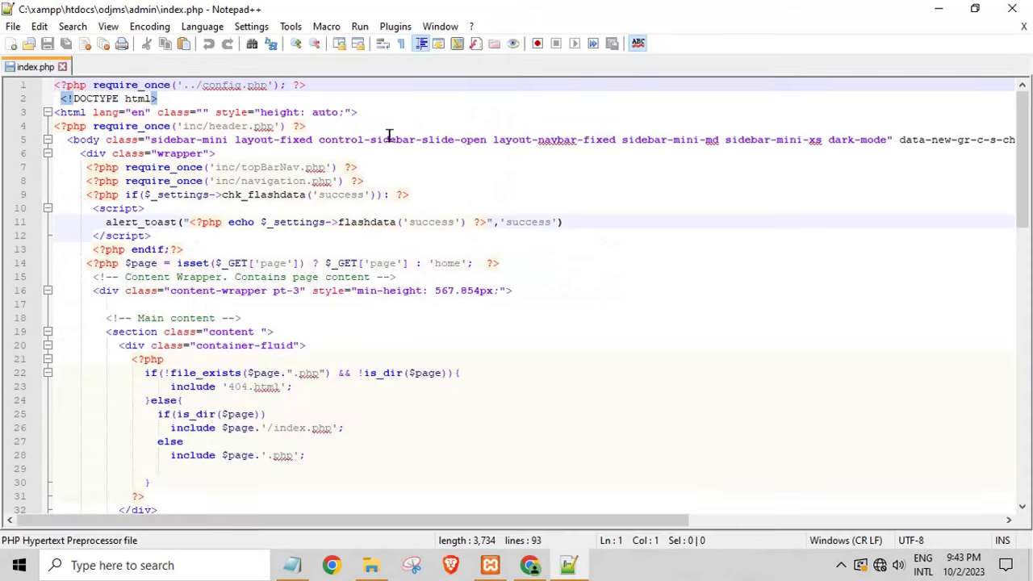
Step: Launch index.php in Chrome from Notepad++'s Run menu
left_click(360, 26)
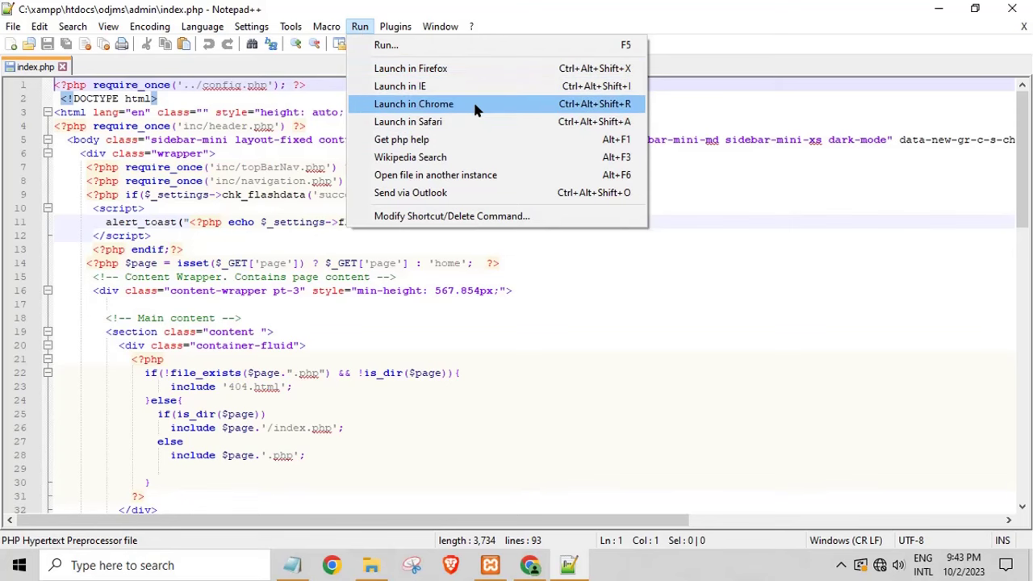
left_click(592, 111)
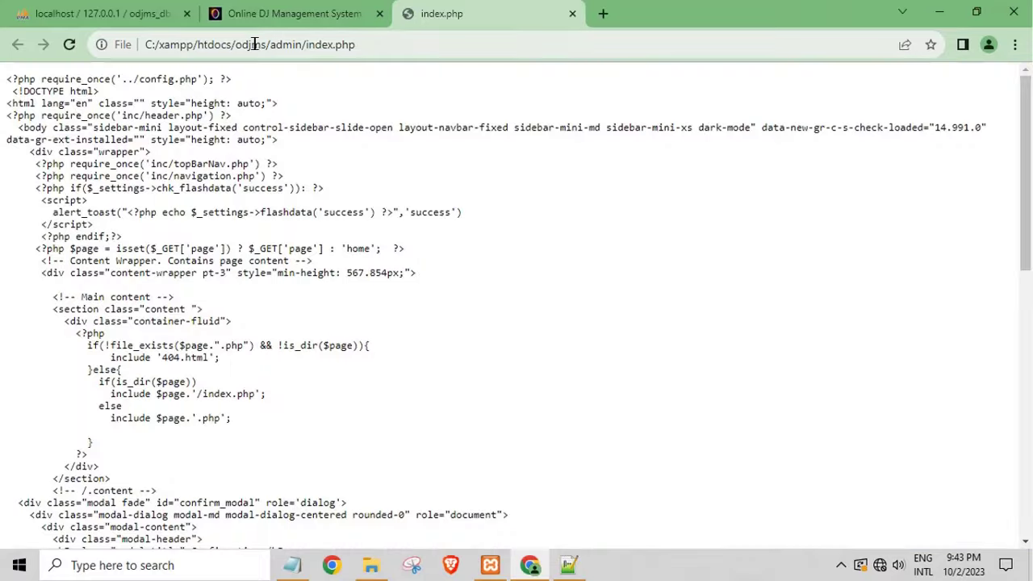
Step: Swap the file:///C:/xampp/htdocs prefix for localhost to reach the ODJMS admin login page
left_click_drag(234, 44, 23, 59)
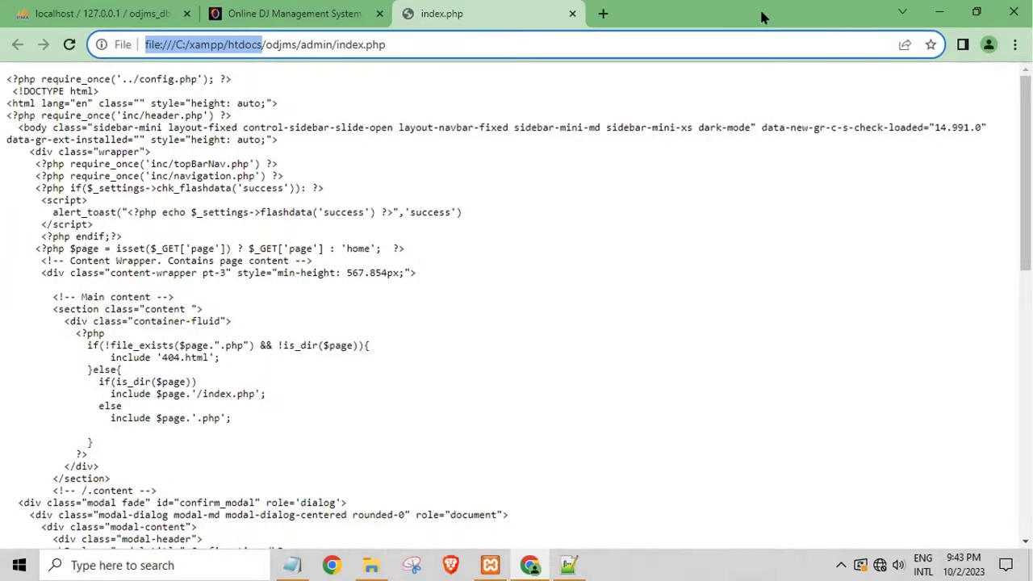
key("BackSpace")
type("loc")
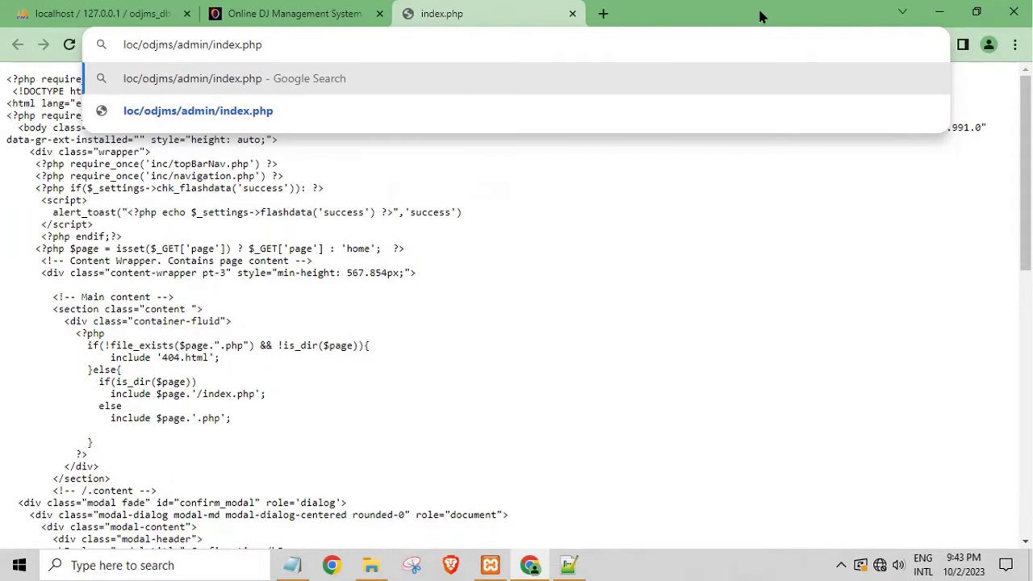
type("alhost")
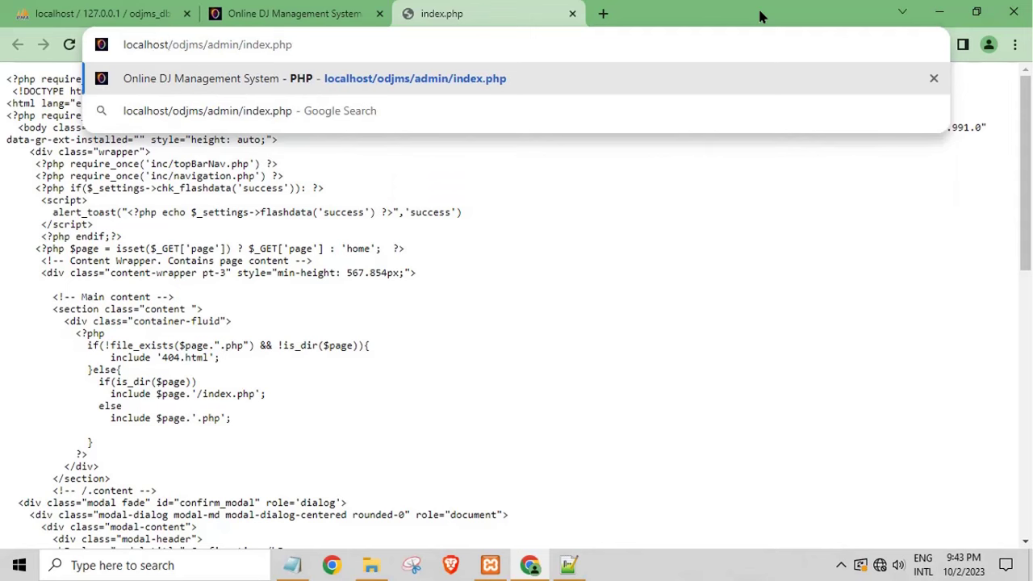
key("Return")
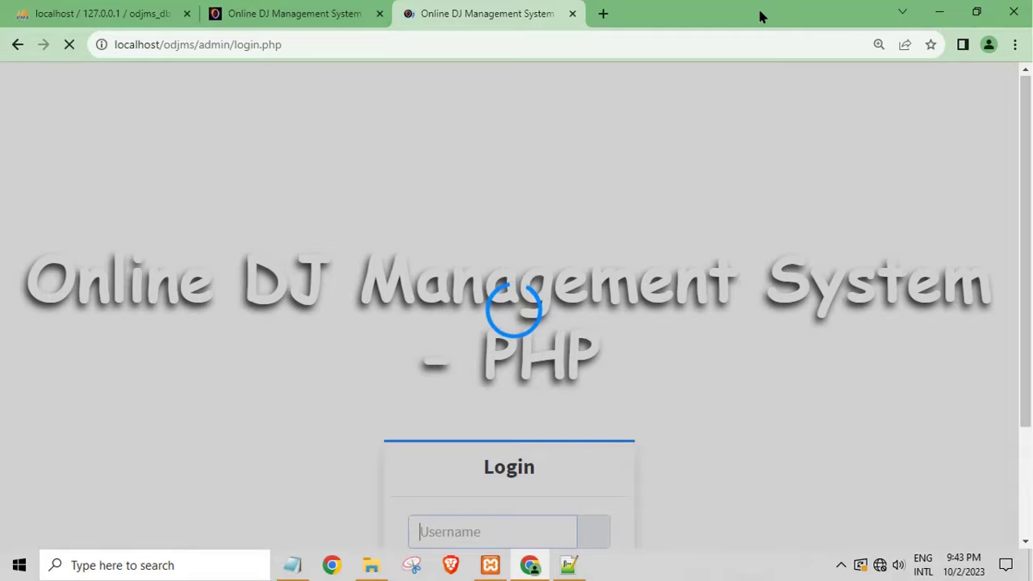
scroll(580, 438, "down", 2)
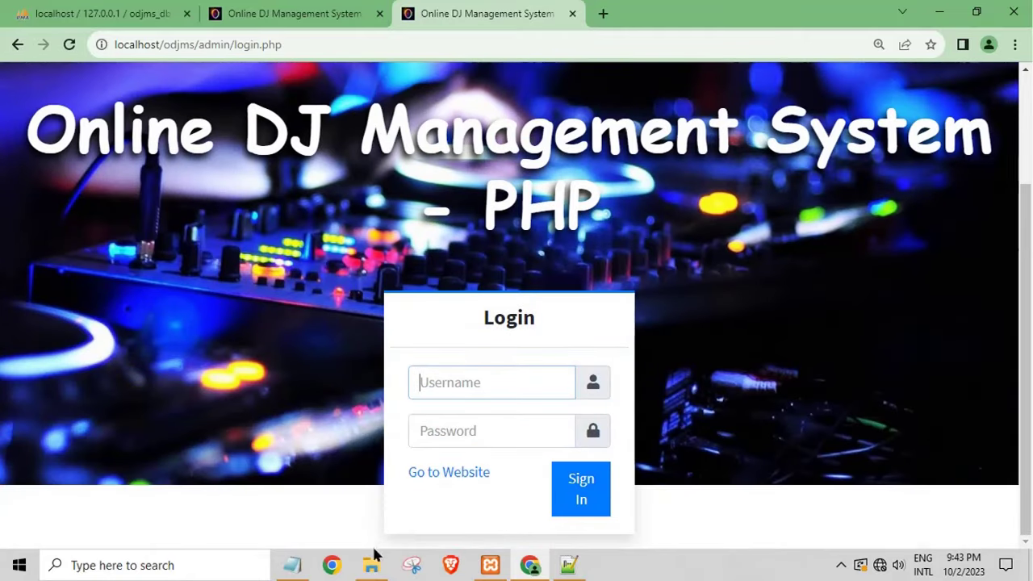
left_click(293, 565)
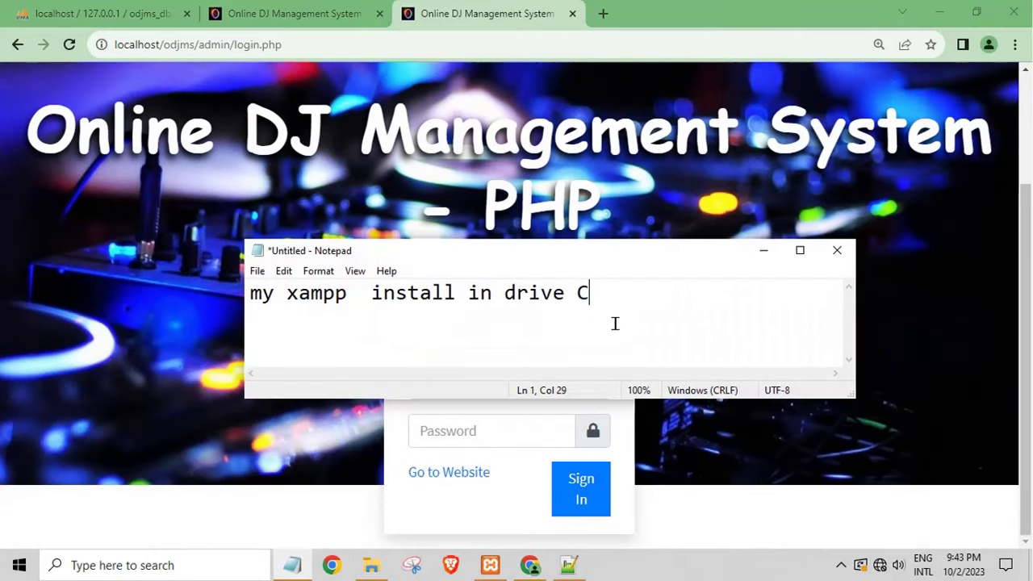
Step: Open the readme file in the odjms database folder
left_click(372, 565)
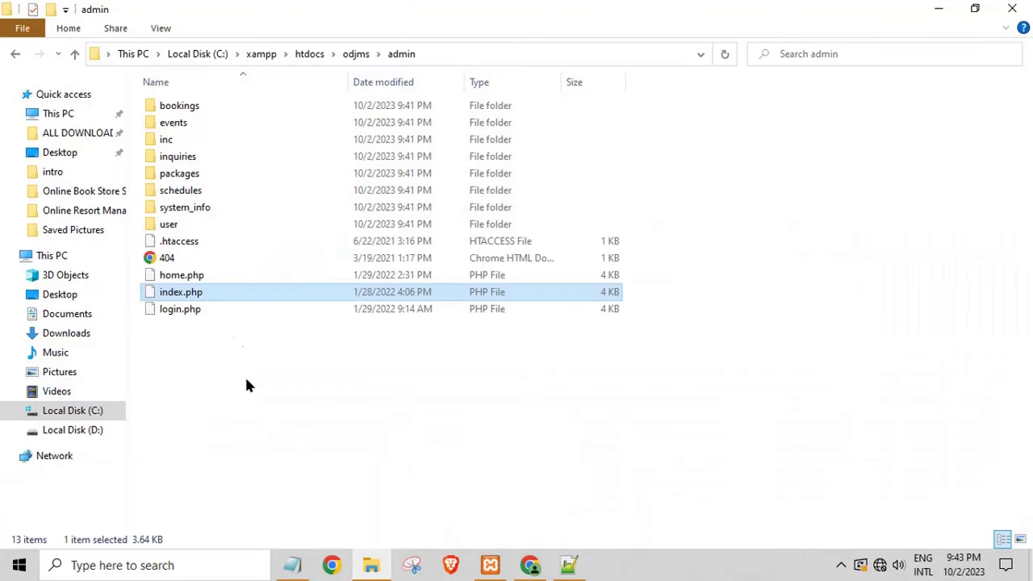
left_click(15, 53)
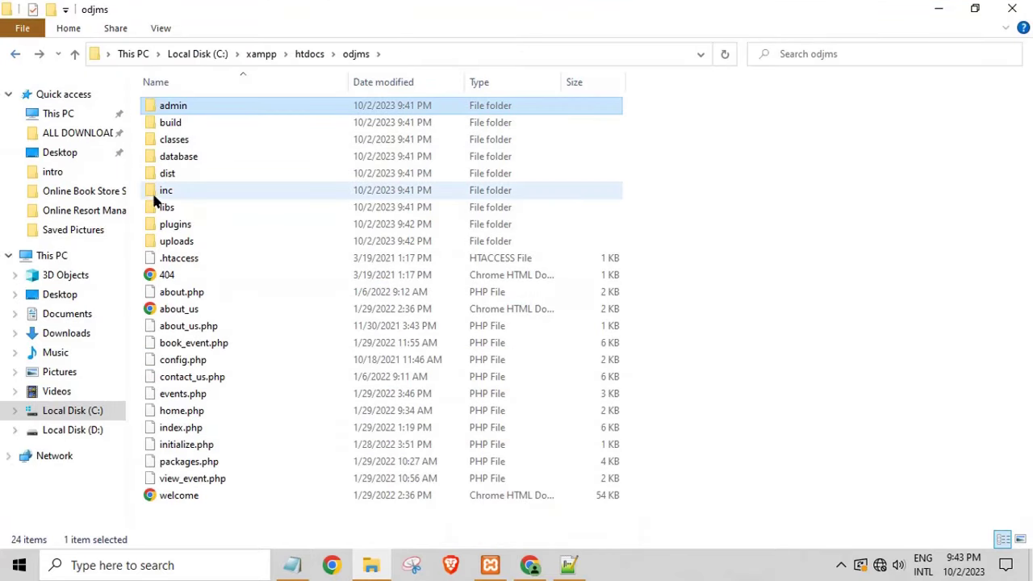
double_click(186, 160)
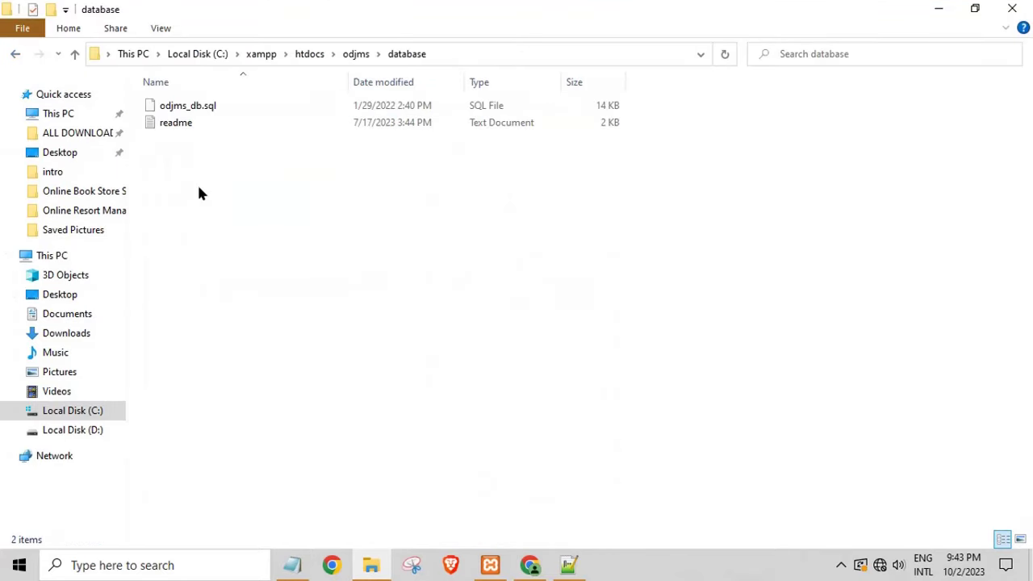
left_click(171, 125)
double_click(171, 123)
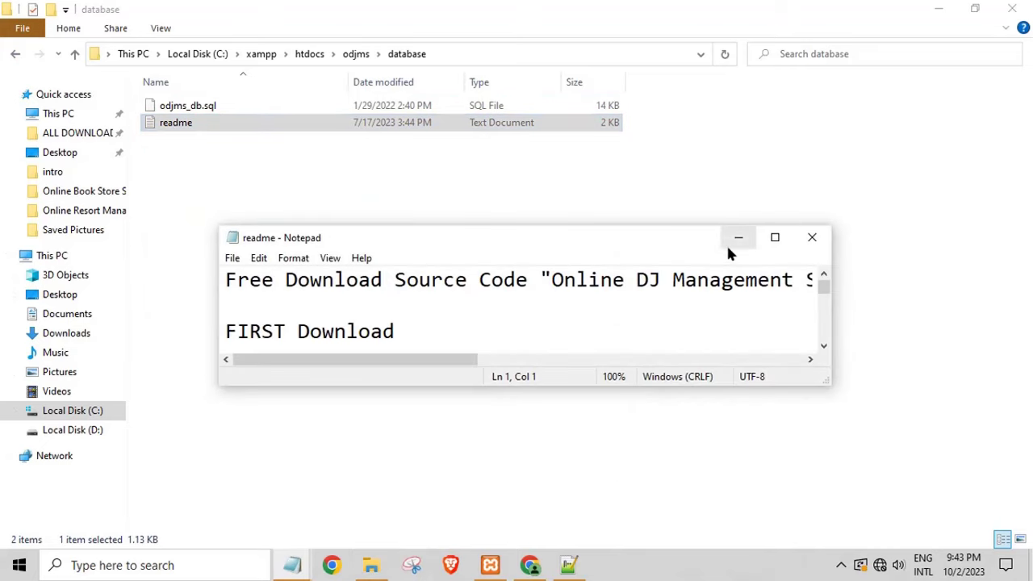
Step: Maximize the readme and select the admin password and login name under Admin Access
left_click(771, 241)
scroll(907, 256, "down", 9)
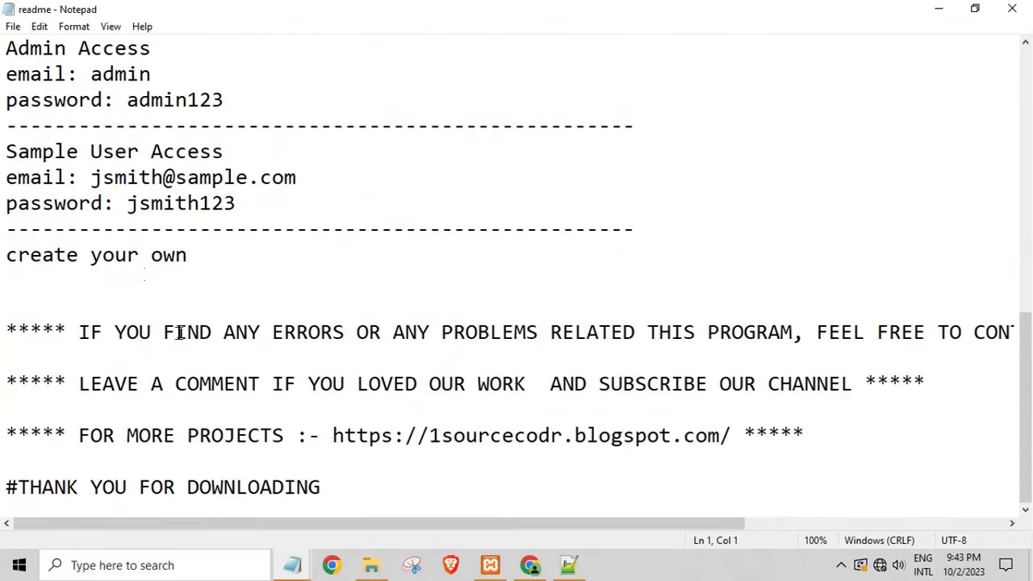
left_click(123, 77)
double_click(178, 99)
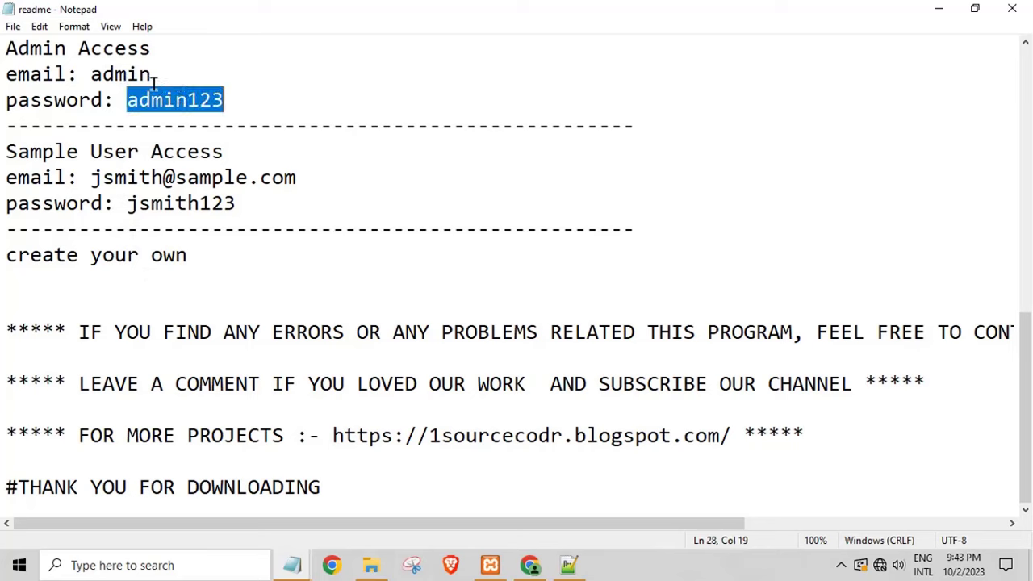
double_click(130, 75)
Step: Log in as admin with the readme's password to reach the Admin Panel dashboard
left_click(530, 565)
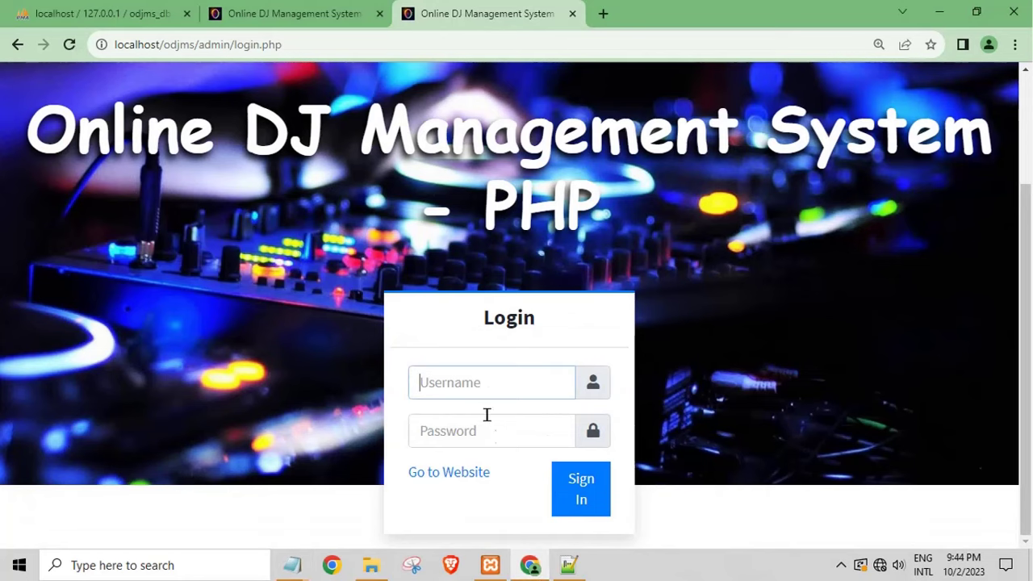
type("admin")
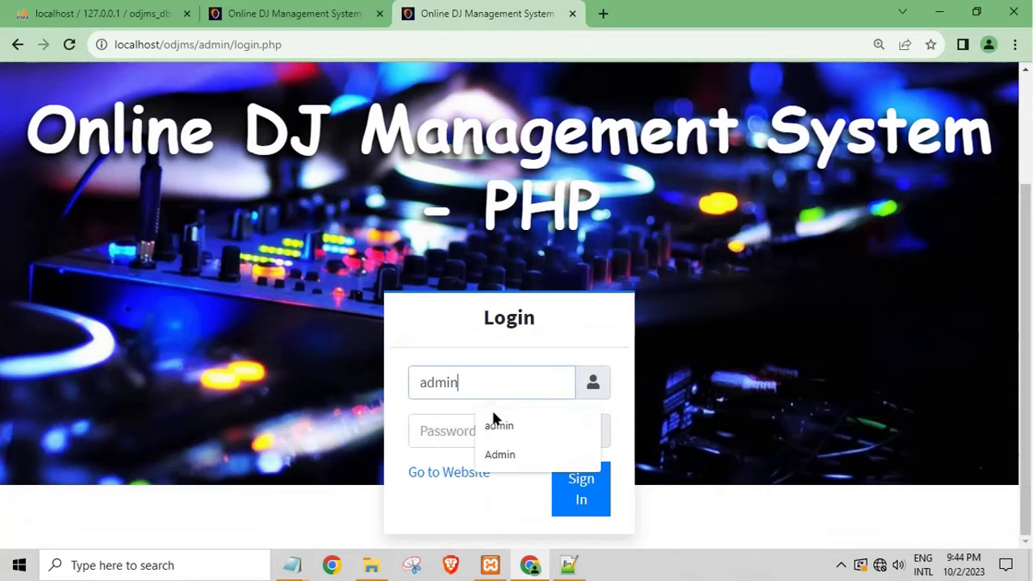
key("Tab")
type("a")
key("BackSpace")
type("admin")
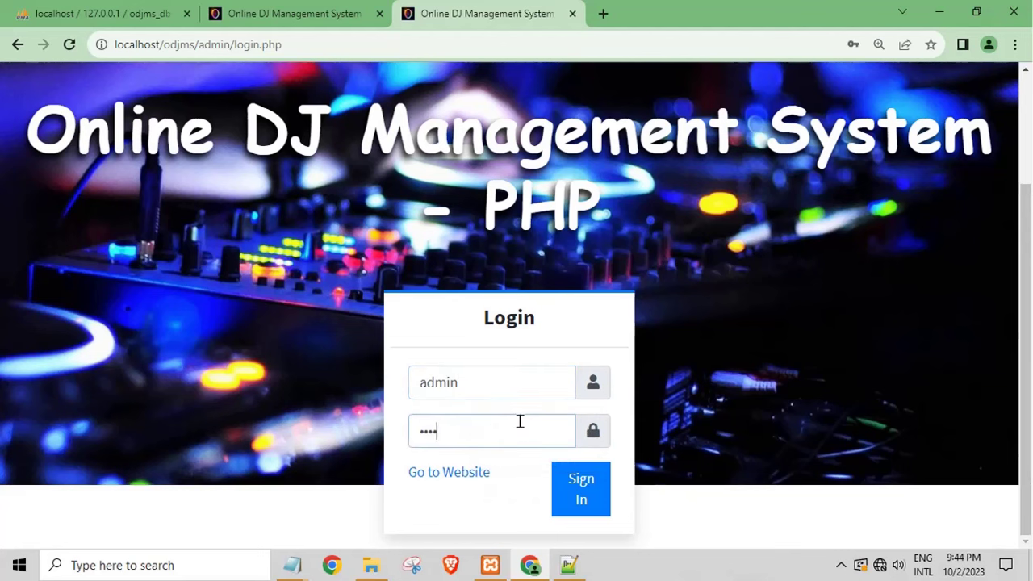
type("23")
left_click(607, 484)
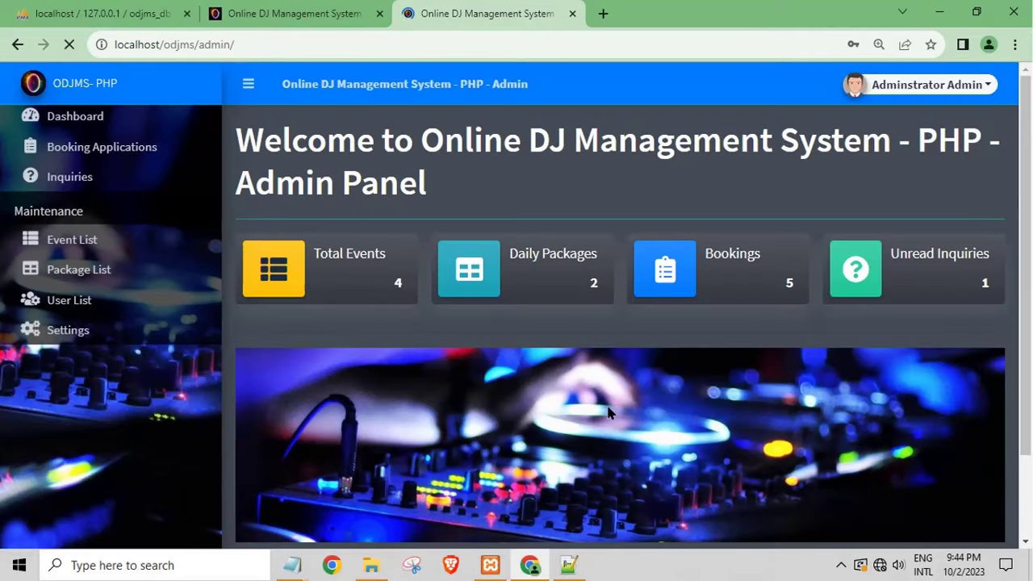
scroll(504, 395, "down", 2)
scroll(386, 283, "up", 1)
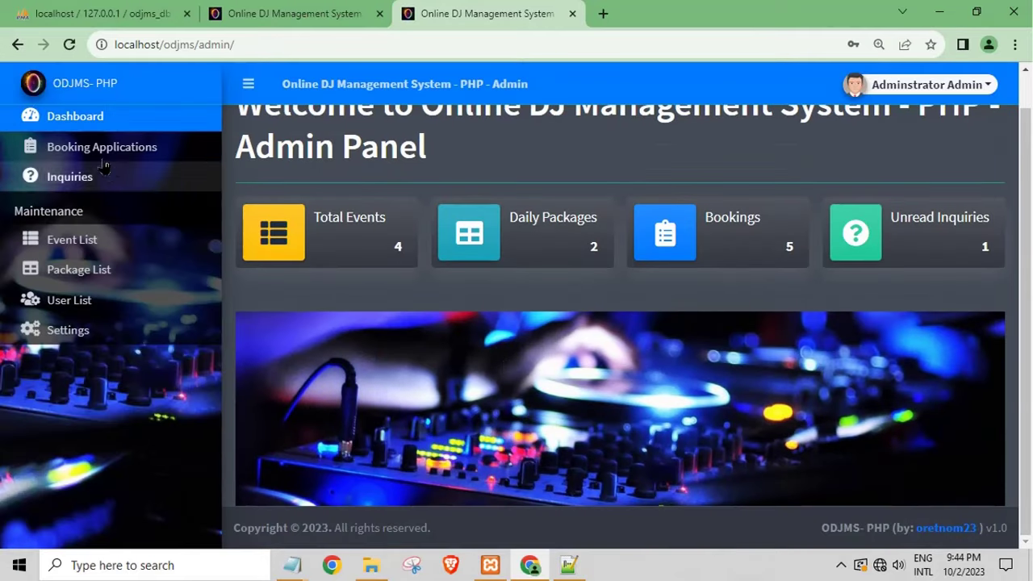
Step: Review the Concert booking's details in Booking Applications
left_click(386, 283)
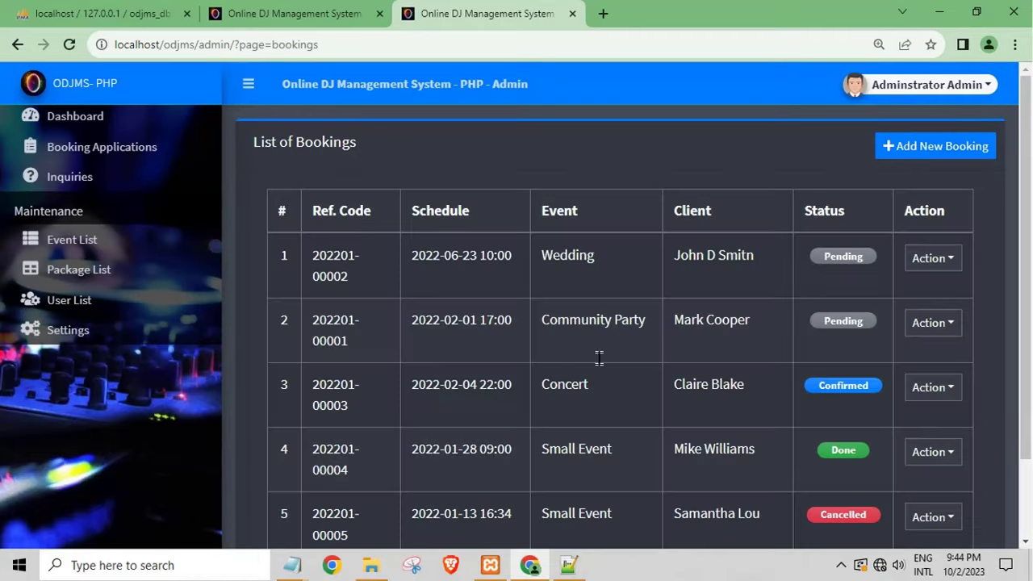
left_click(939, 340)
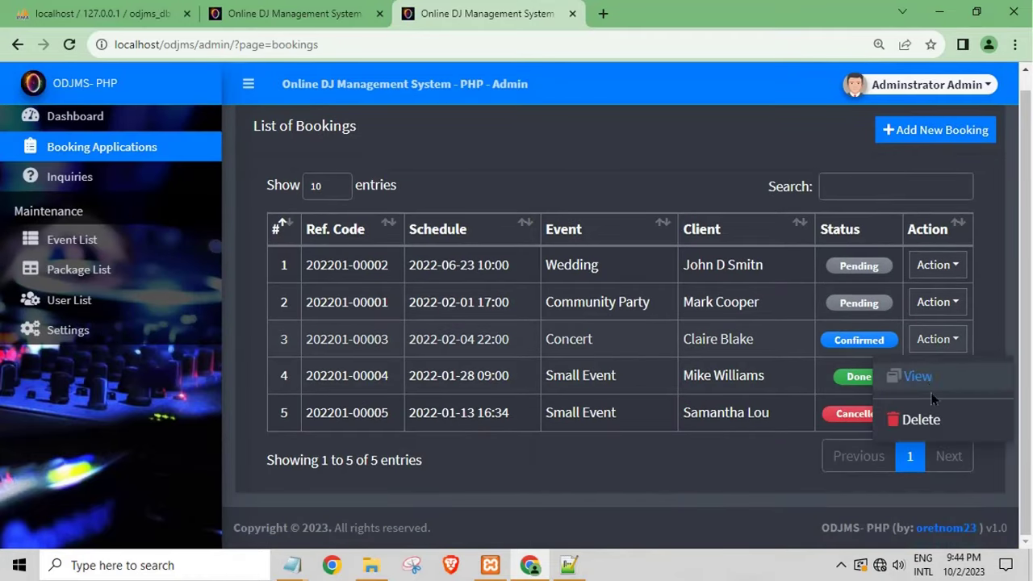
left_click(910, 374)
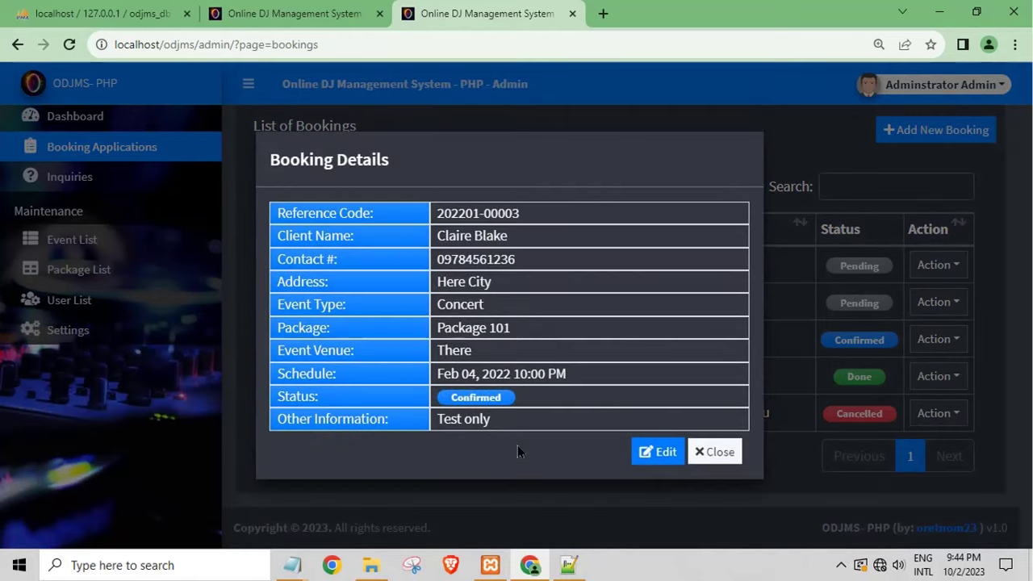
double_click(489, 329)
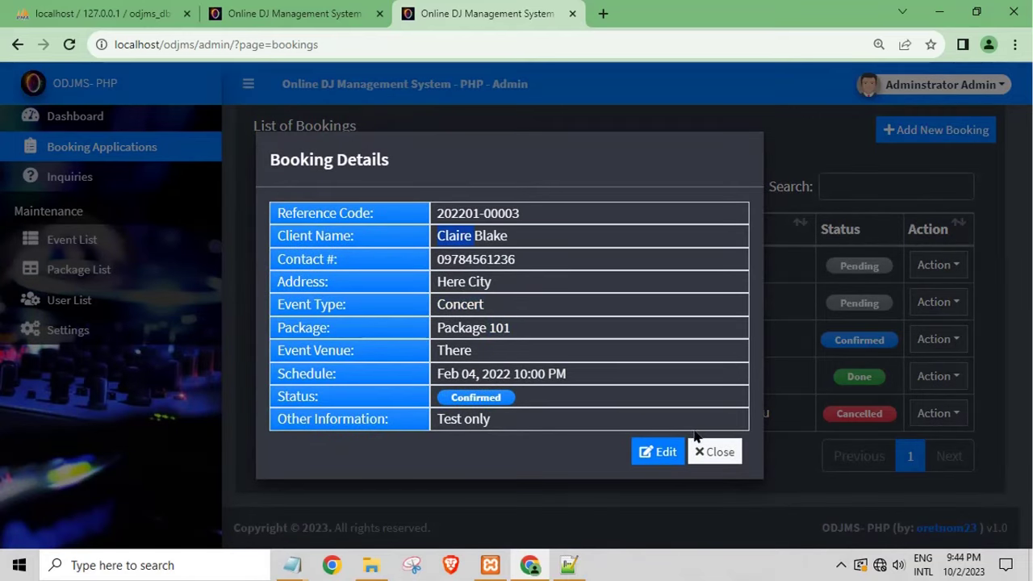
left_click(716, 454)
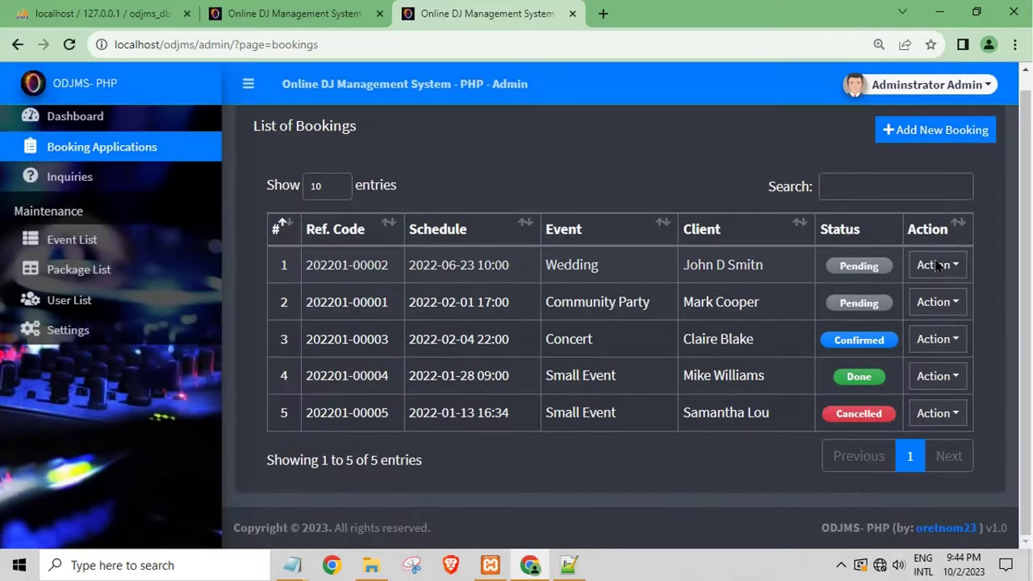
Step: Edit the Wedding booking, set its status from Pending to Confirmed, and save
left_click(934, 265)
left_click(920, 304)
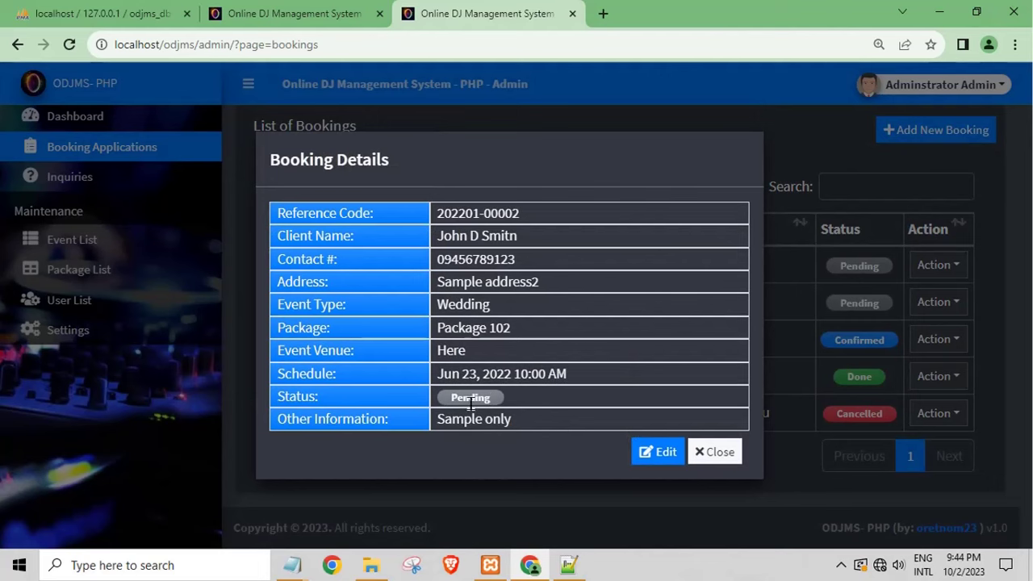
double_click(471, 401)
left_click(660, 454)
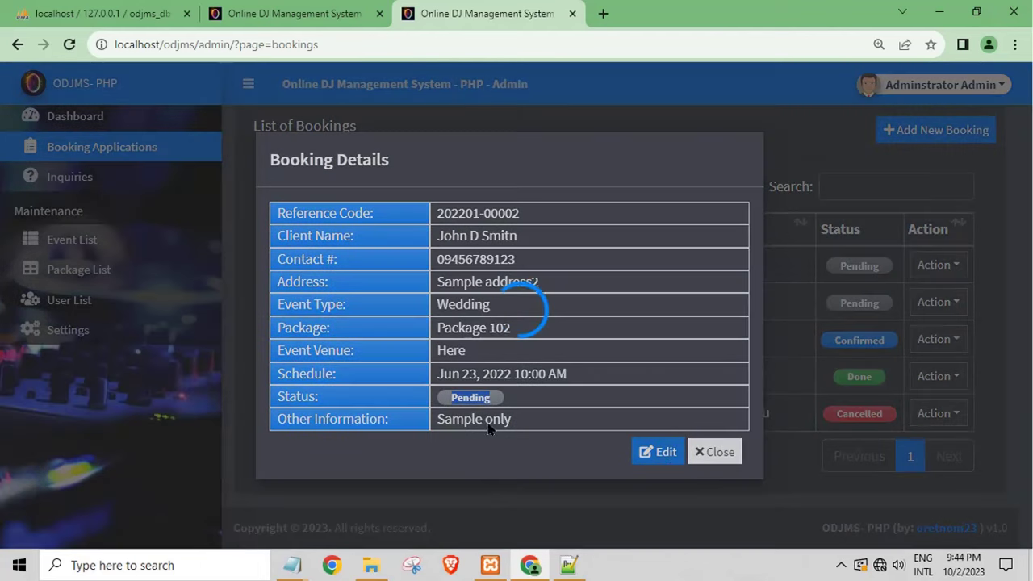
scroll(585, 404, "down", 3)
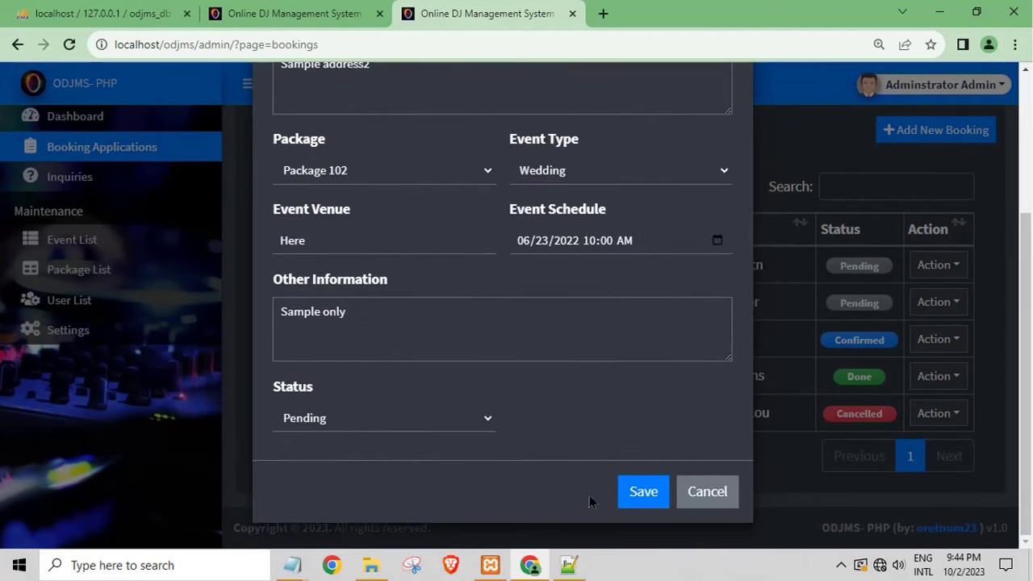
left_click(446, 430)
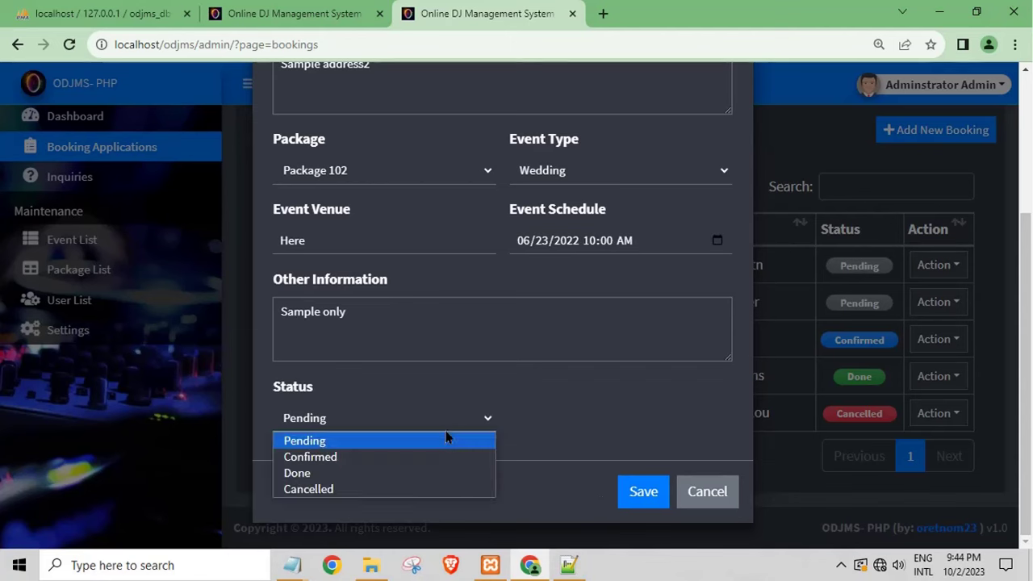
left_click(381, 458)
left_click(648, 494)
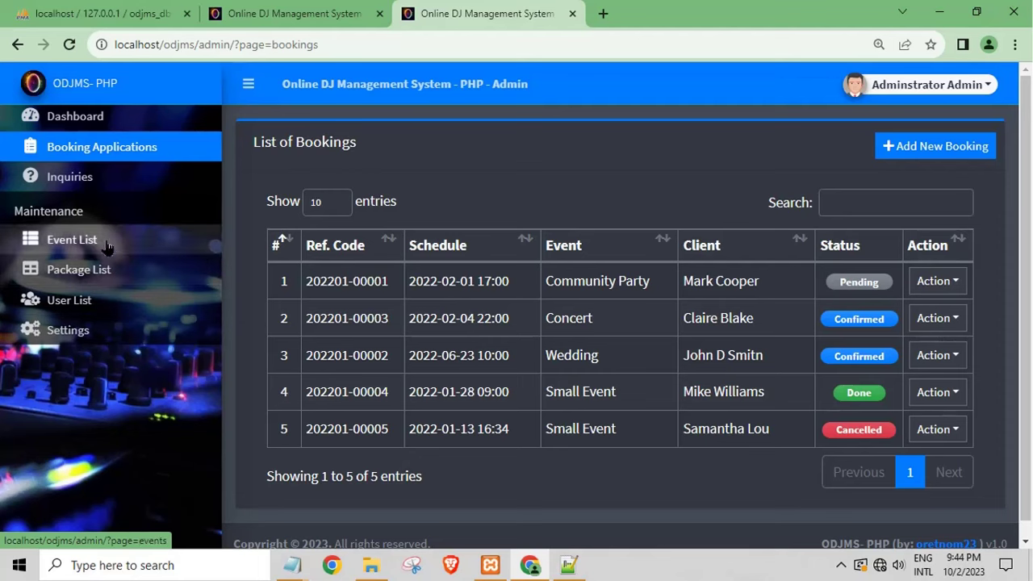
left_click(84, 186)
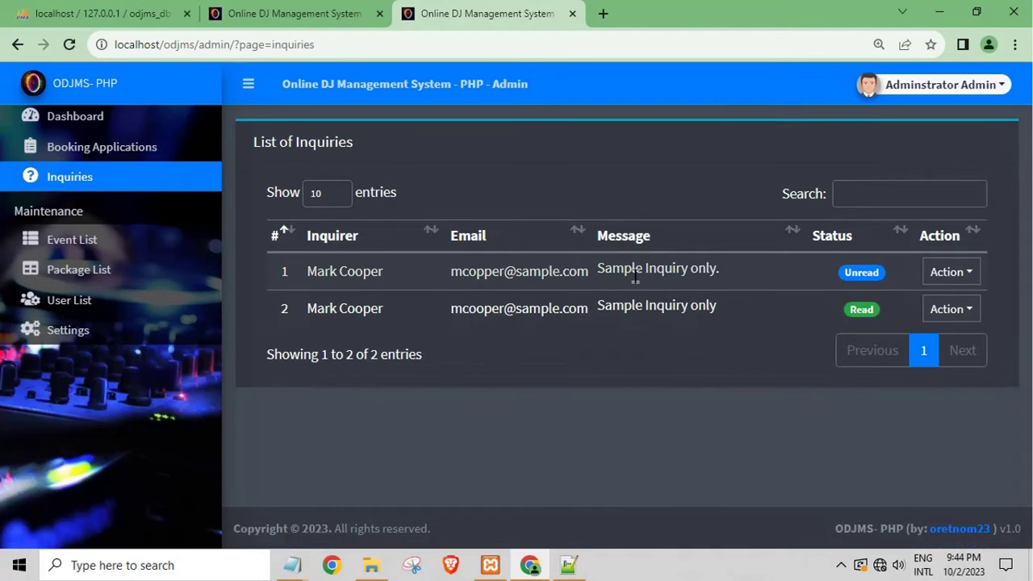
Step: View and close the first inquiry's details to mark it Read, then log out from the admin account menu
left_click(974, 276)
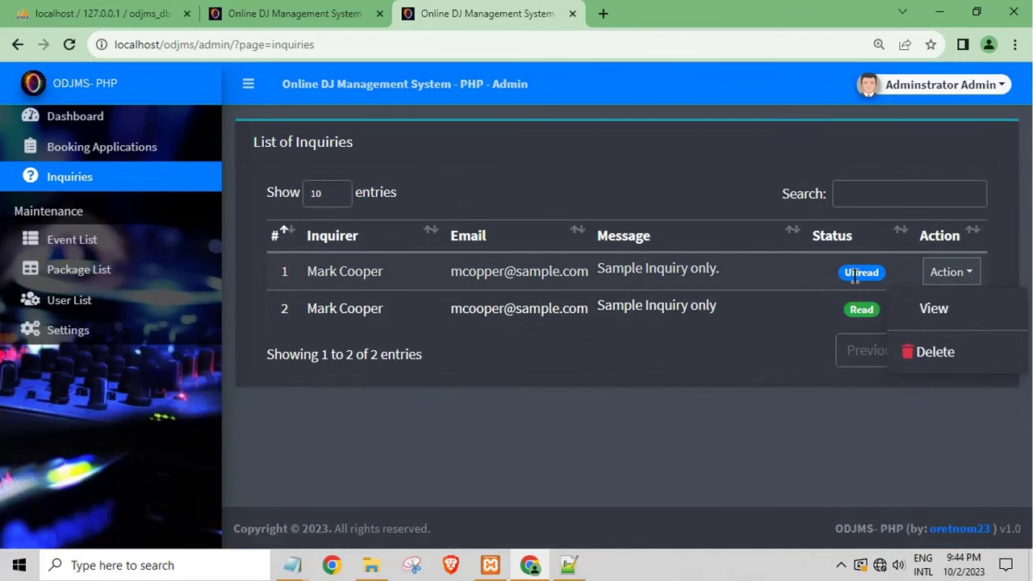
left_click(874, 286)
left_click(950, 272)
left_click(933, 307)
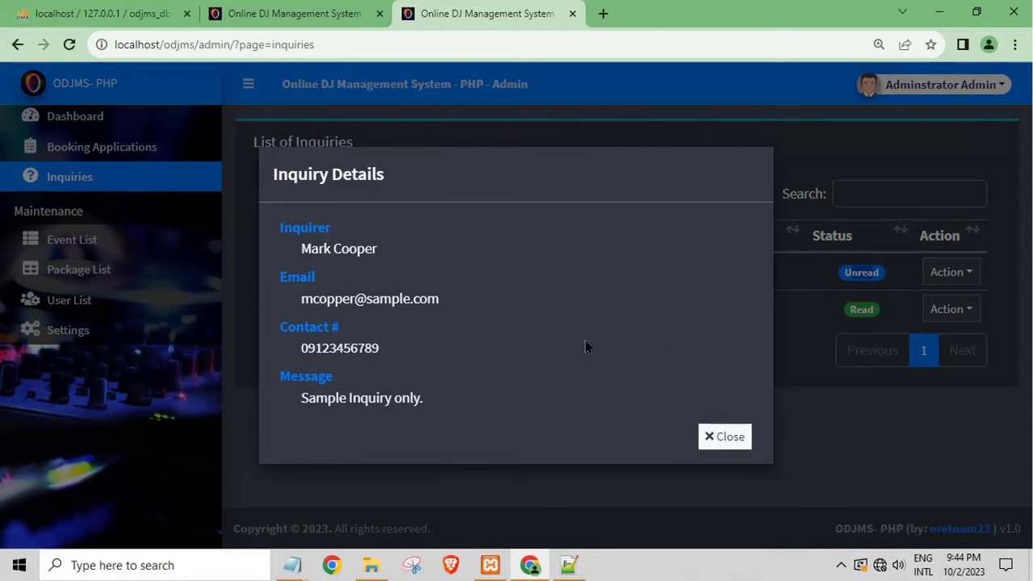
left_click(743, 436)
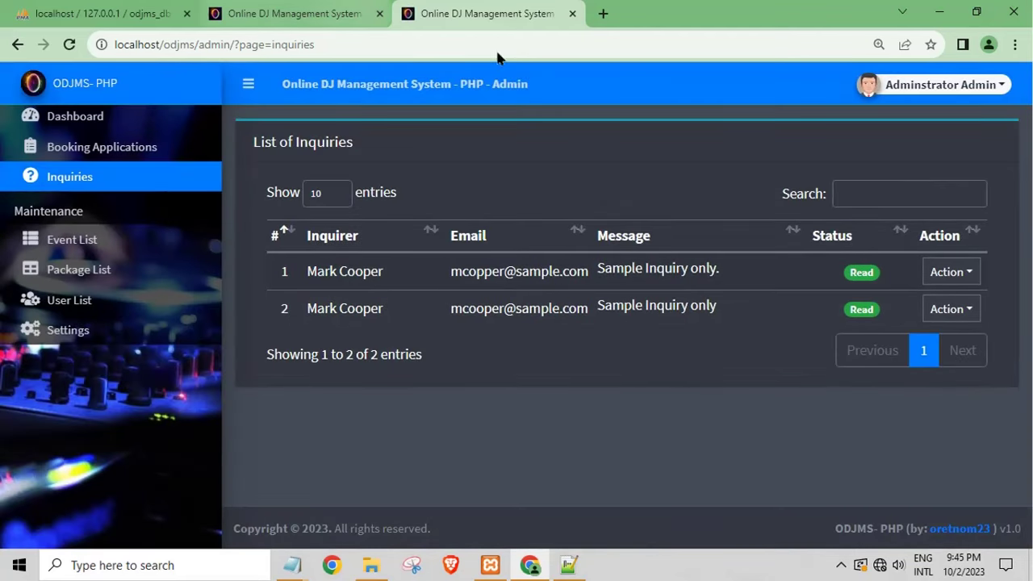
left_click(902, 81)
left_click(880, 160)
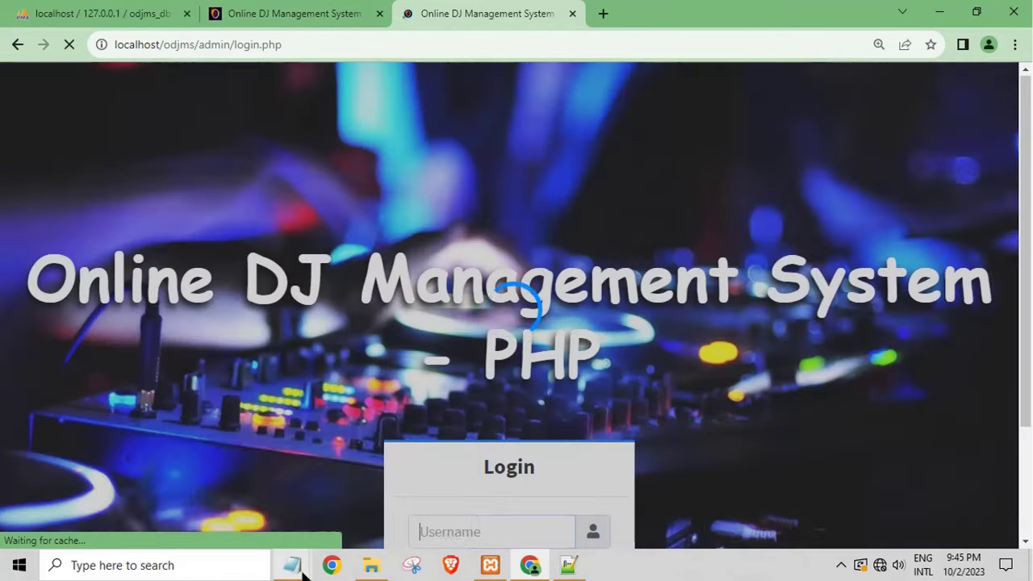
Step: Copy the sample user's email from the Notepad readme into the admin login's Username field
mouse_move(302, 573)
left_click(322, 497)
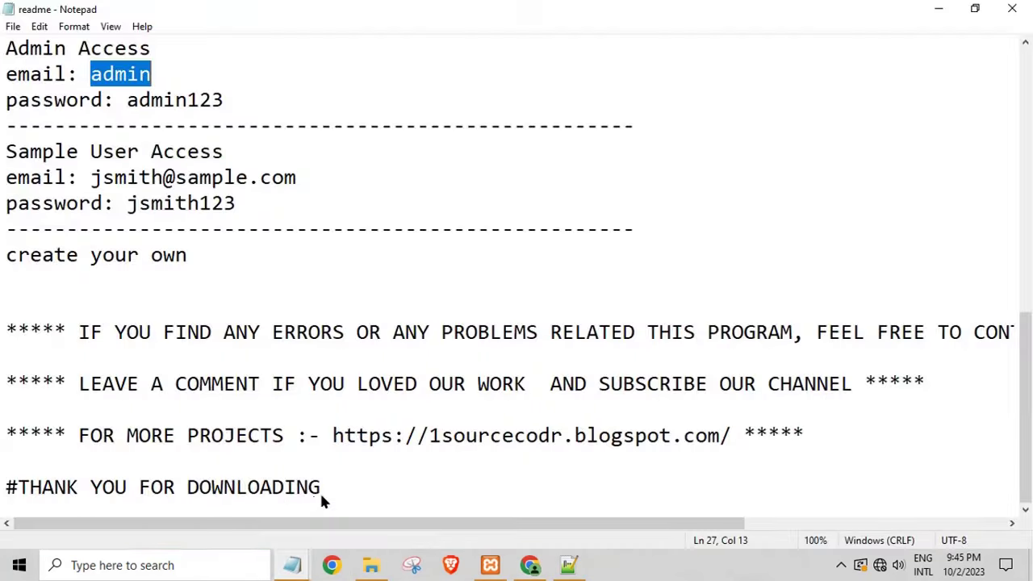
double_click(144, 176)
right_click(146, 172)
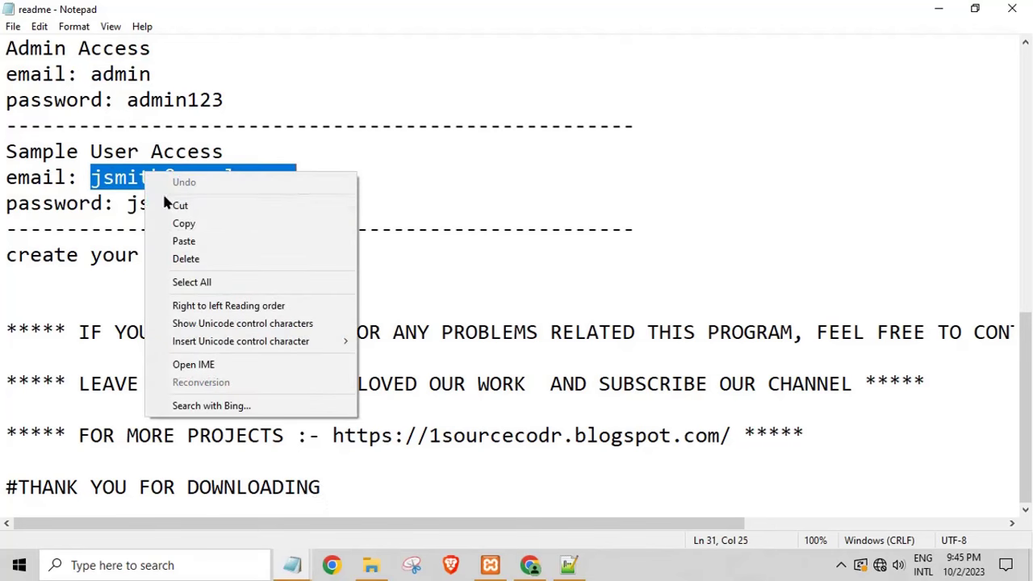
left_click(184, 224)
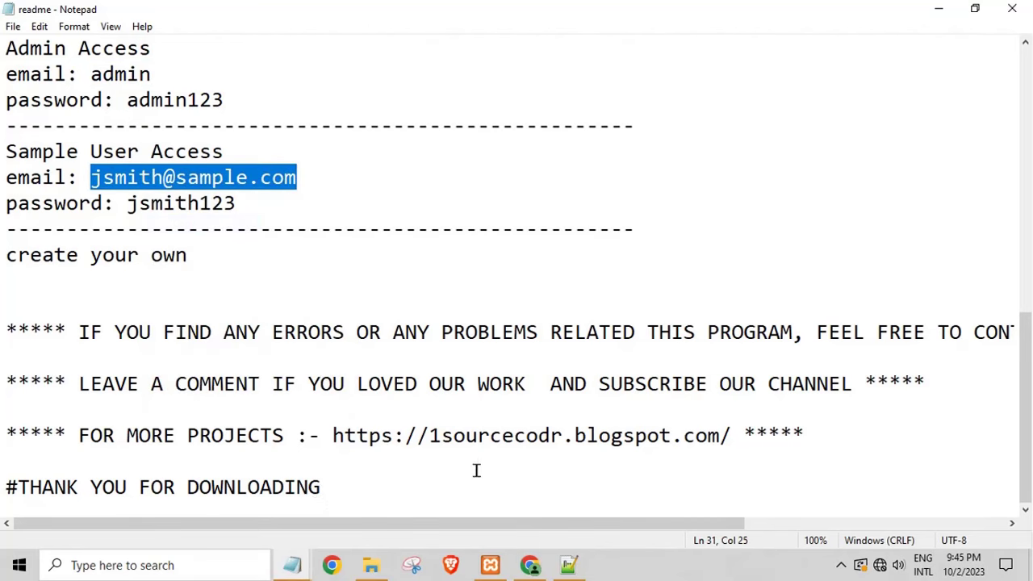
left_click(529, 565)
scroll(521, 426, "down", 1)
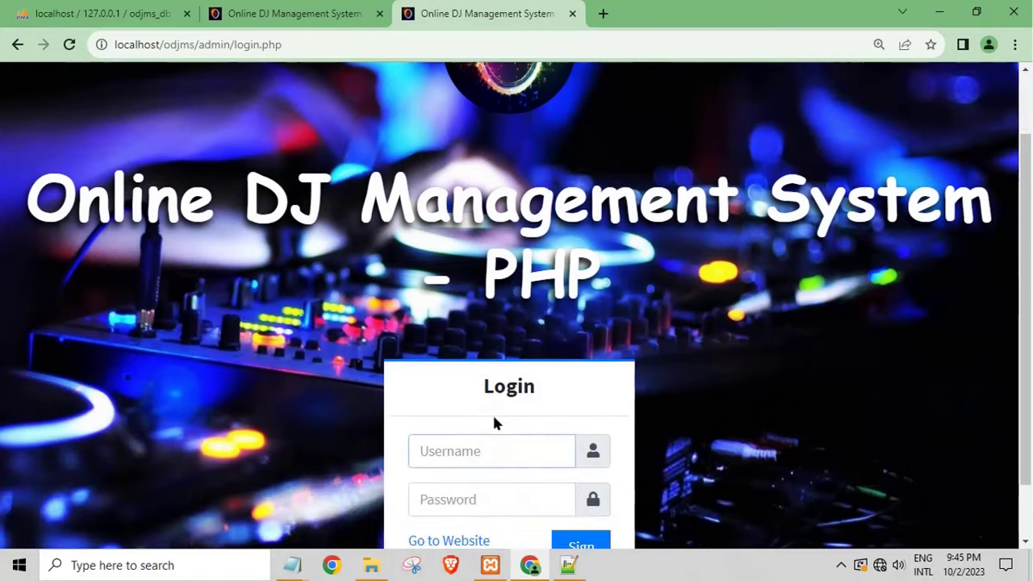
right_click(458, 445)
left_click(444, 457)
right_click(444, 456)
left_click(486, 346)
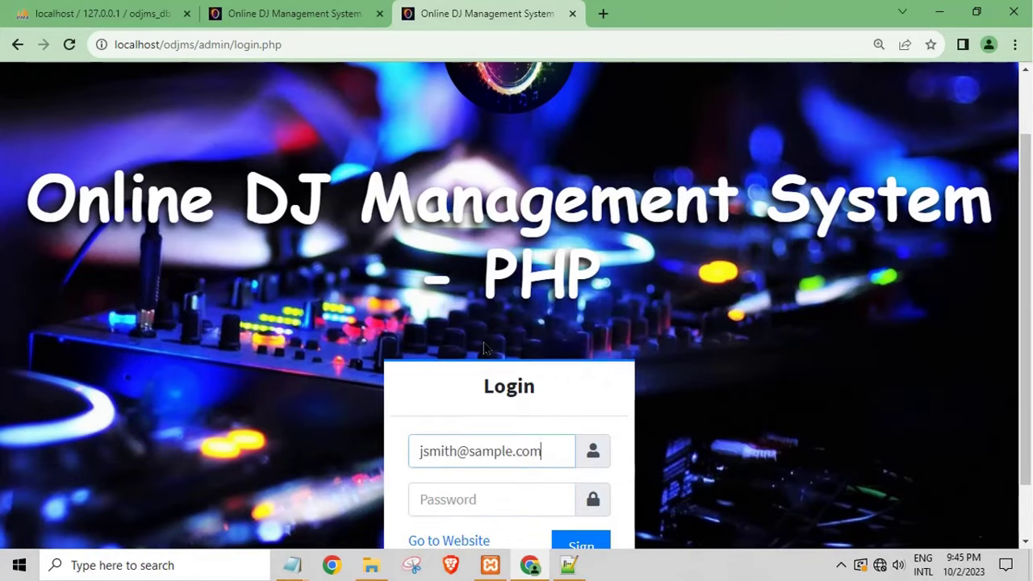
Step: Paste the sample user's password and submit the admin login, which is rejected, then go to the About page
mouse_move(293, 565)
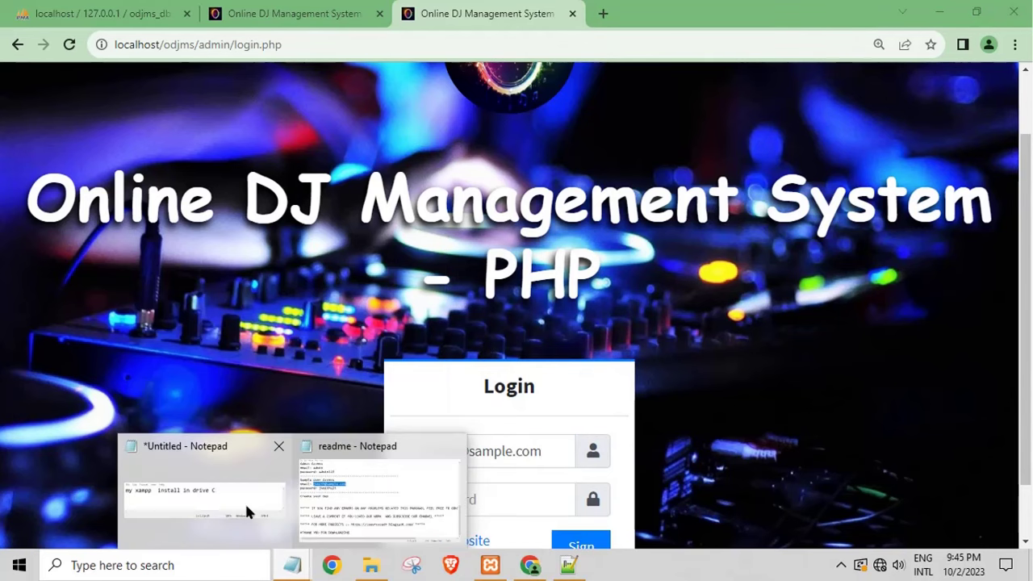
left_click(327, 506)
double_click(173, 204)
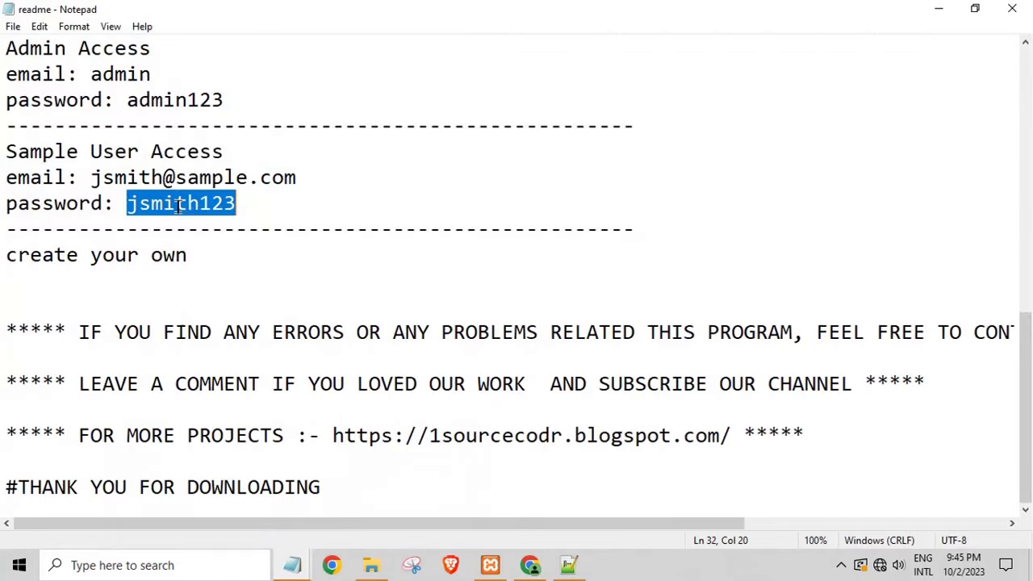
right_click(179, 207)
left_click(212, 258)
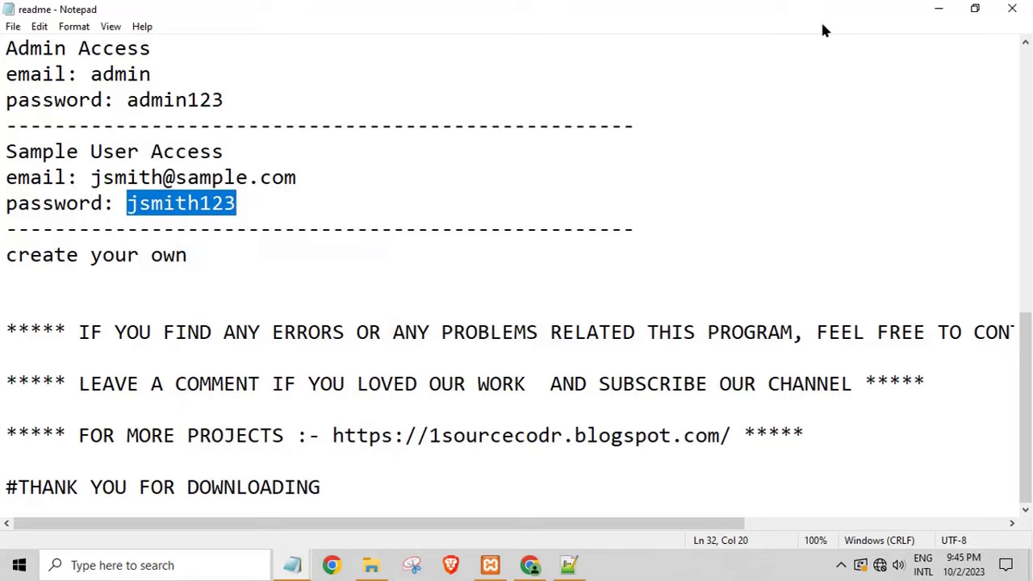
left_click(1012, 9)
right_click(505, 495)
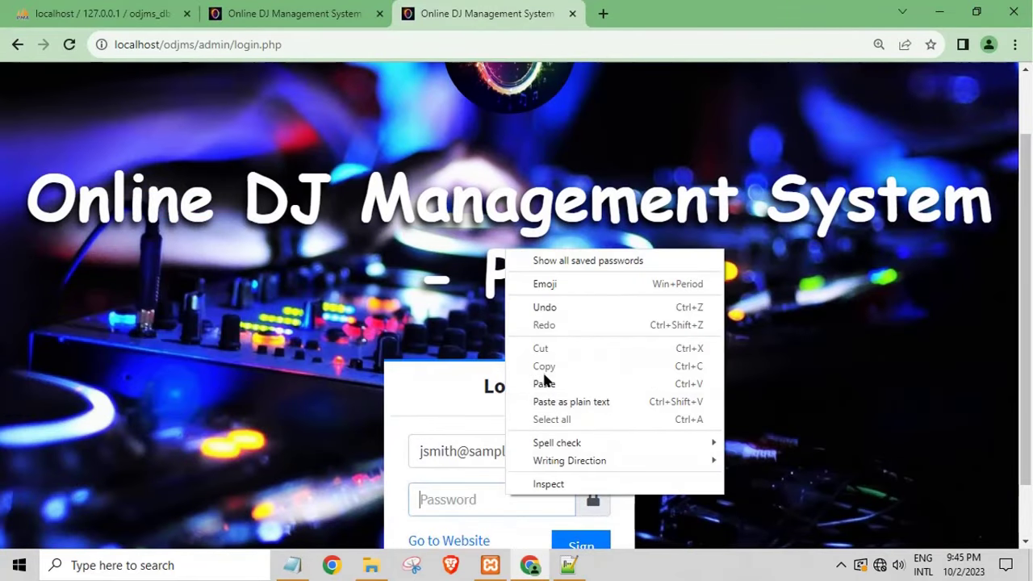
left_click(544, 383)
scroll(642, 408, "down", 1)
left_click(570, 484)
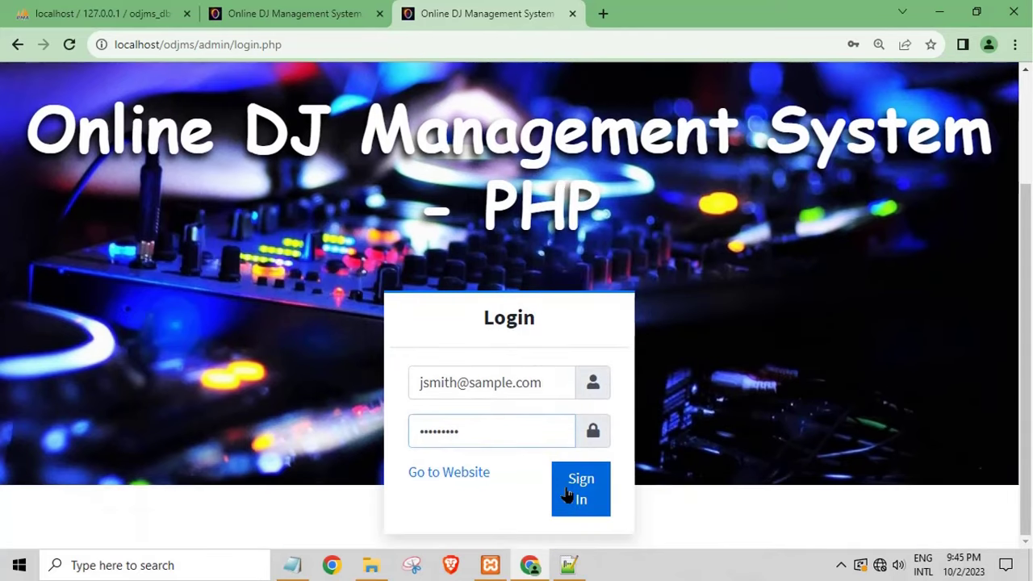
scroll(580, 424, "down", 1)
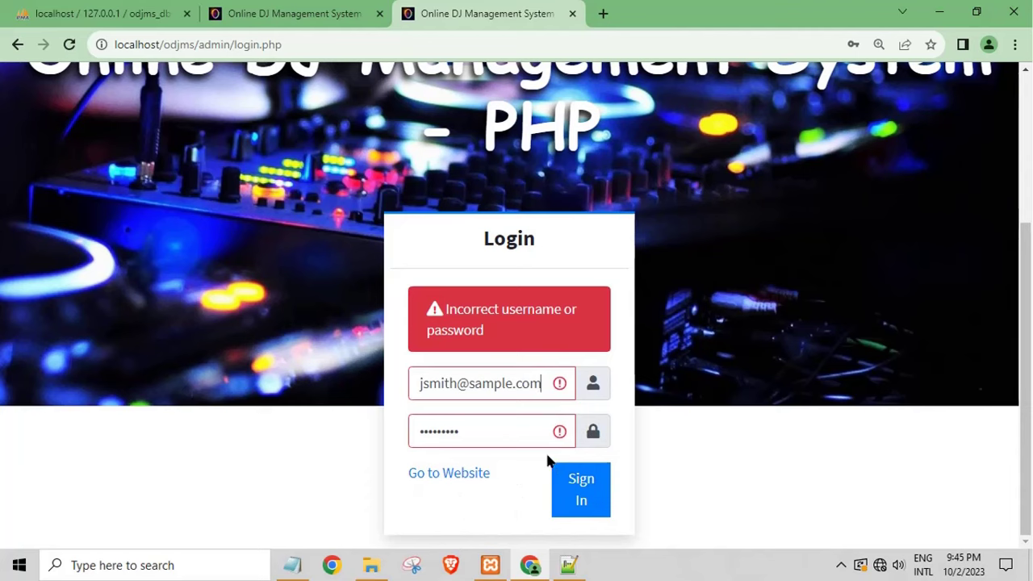
left_click(300, 11)
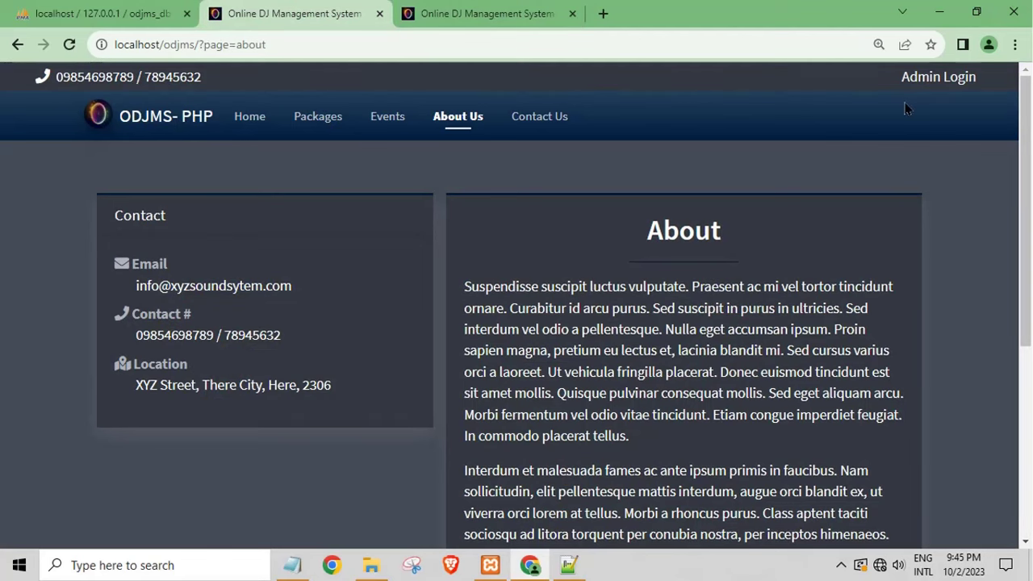
Step: Browse the Contact Us page, then the Packages page with Package 101 expanded
left_click(538, 121)
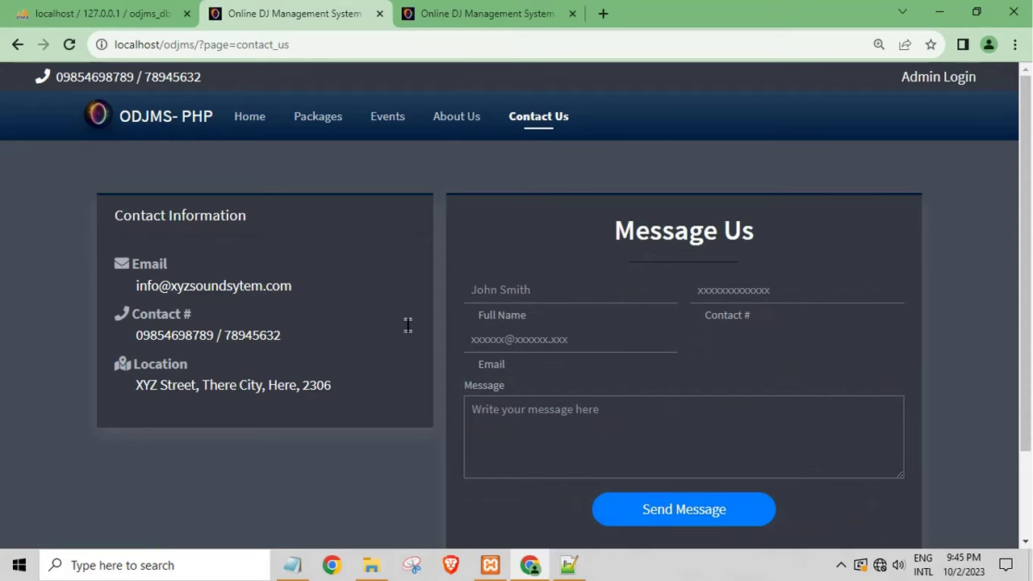
scroll(383, 332, "down", 2)
scroll(391, 344, "up", 2)
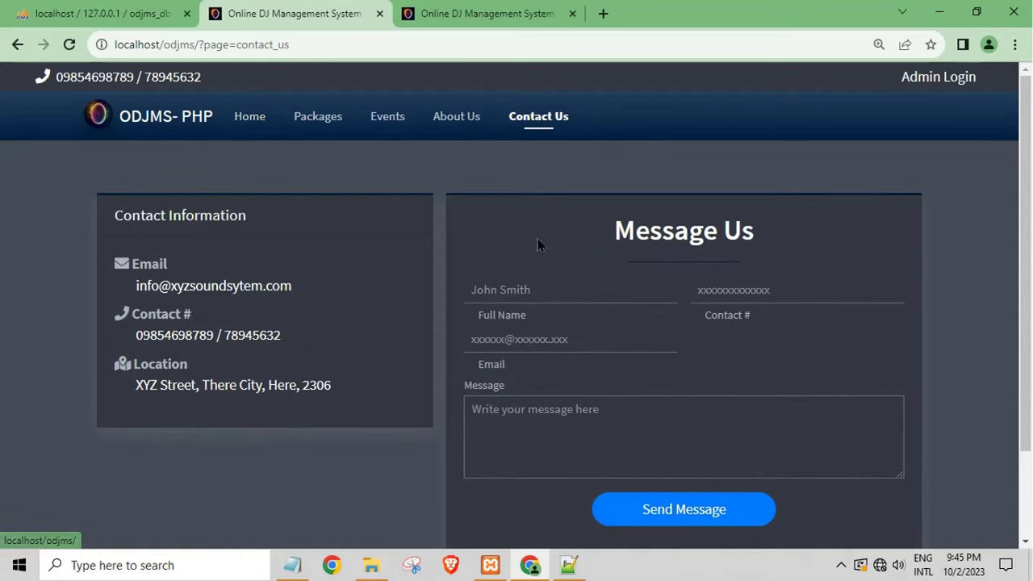
left_click(327, 122)
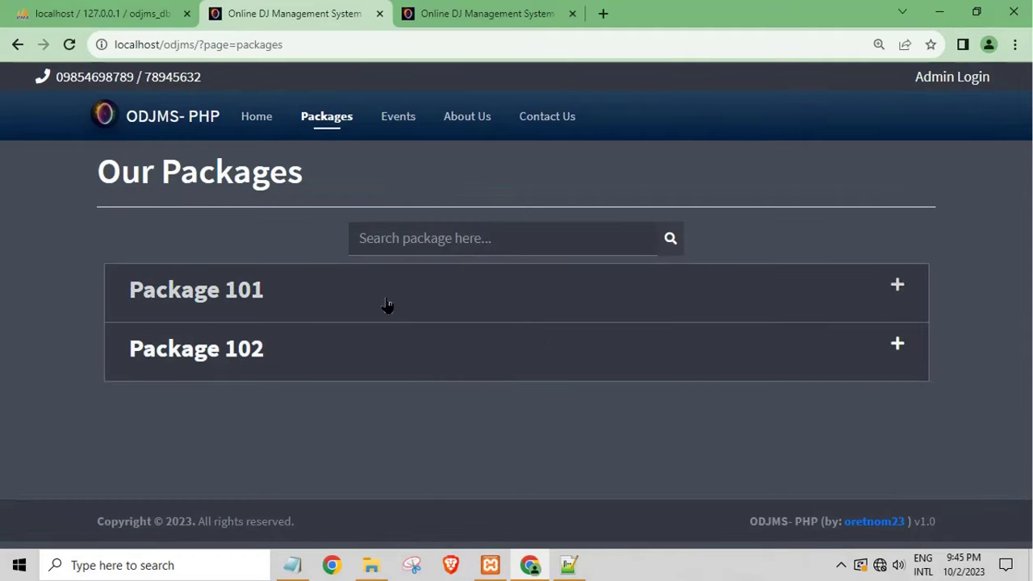
left_click(387, 306)
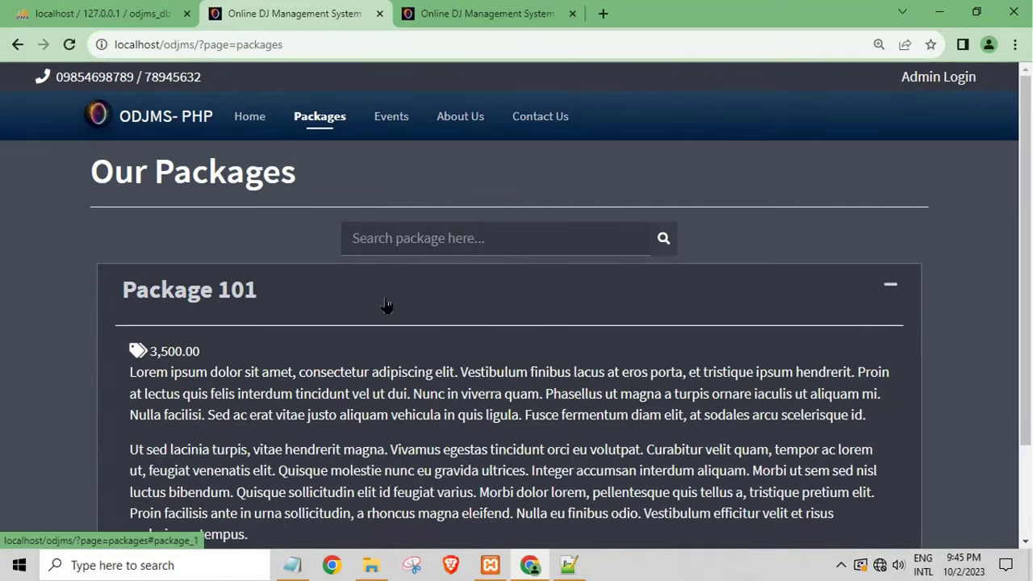
scroll(379, 379, "down", 2)
scroll(354, 408, "up", 1)
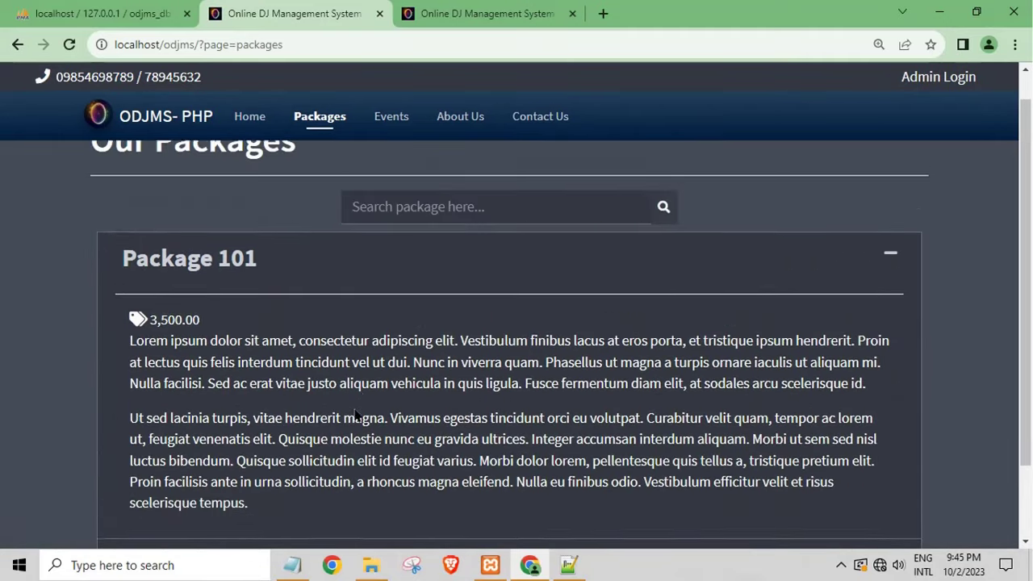
scroll(354, 411, "up", 1)
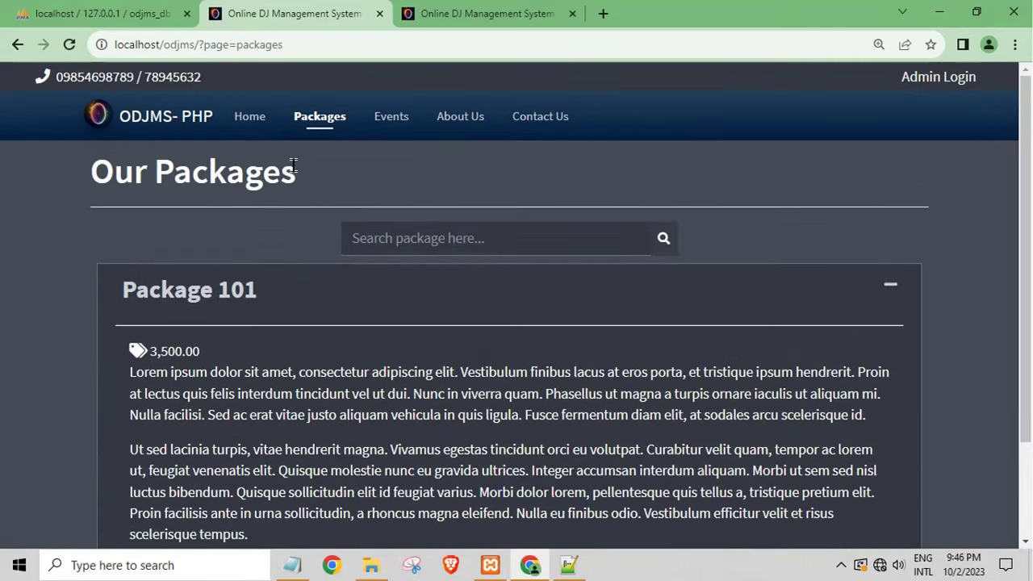
Step: View and close the Concert and Wedding event details on the Events page
left_click(395, 134)
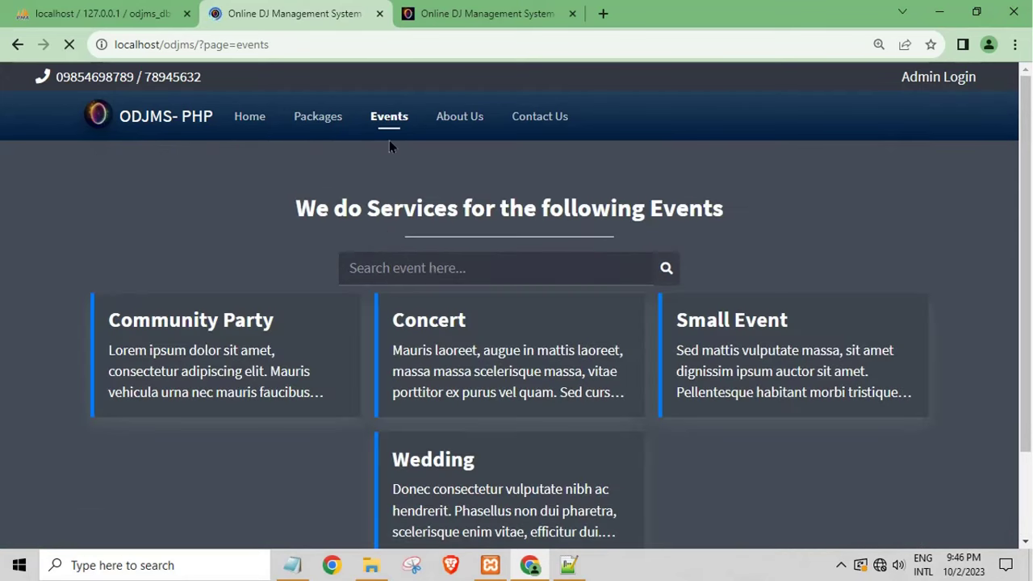
left_click(507, 413)
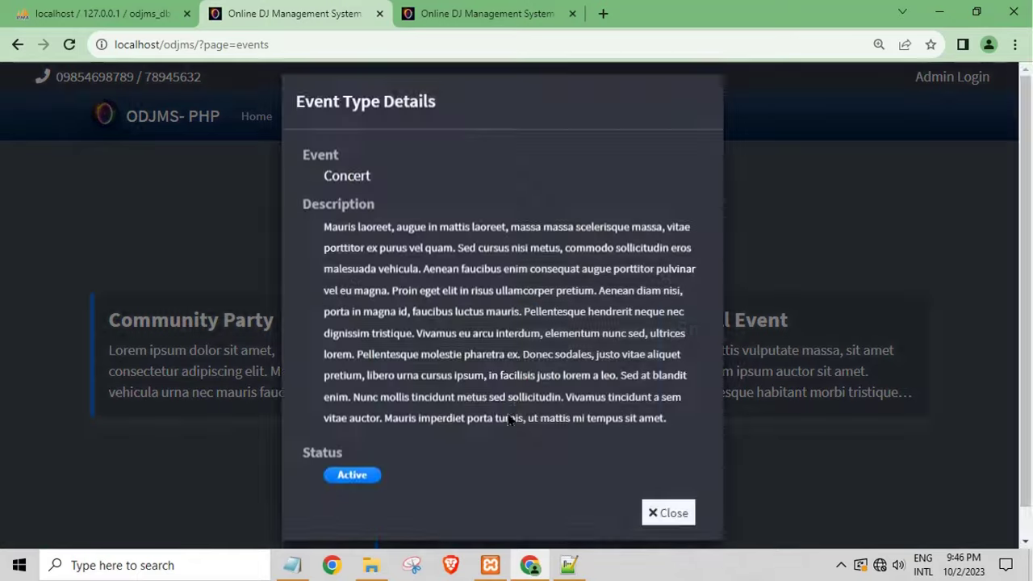
left_click(653, 489)
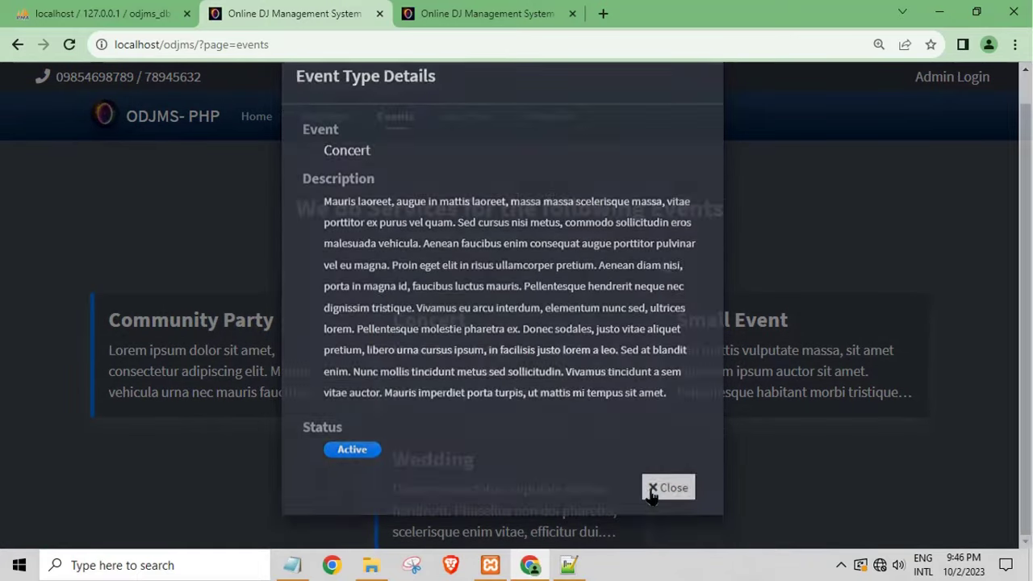
scroll(561, 413, "down", 2)
left_click(560, 413)
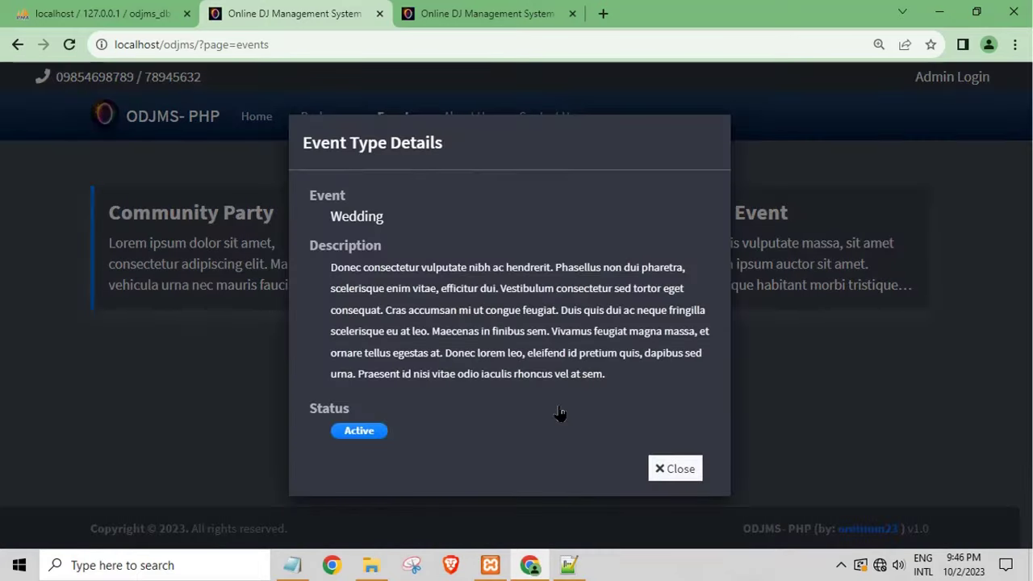
left_click(693, 483)
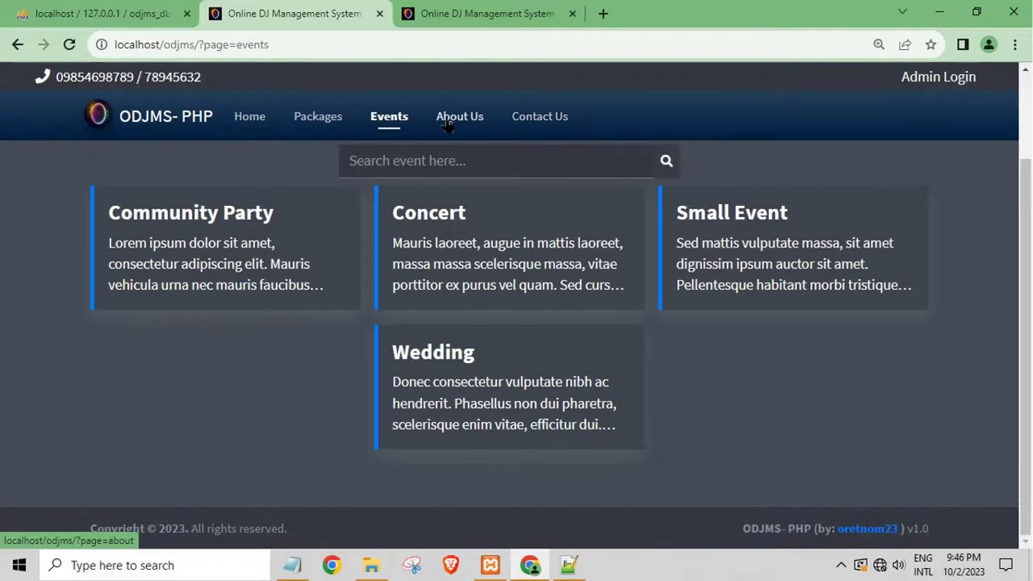
Step: Expand Packages 101 and 102 on the Packages page, then return to the Home page
left_click(318, 121)
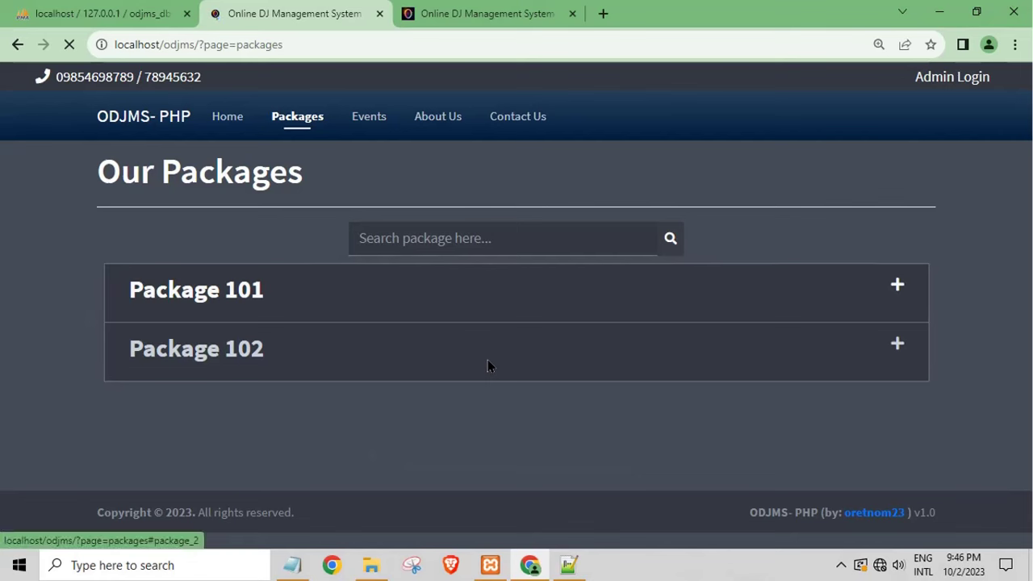
left_click(811, 301)
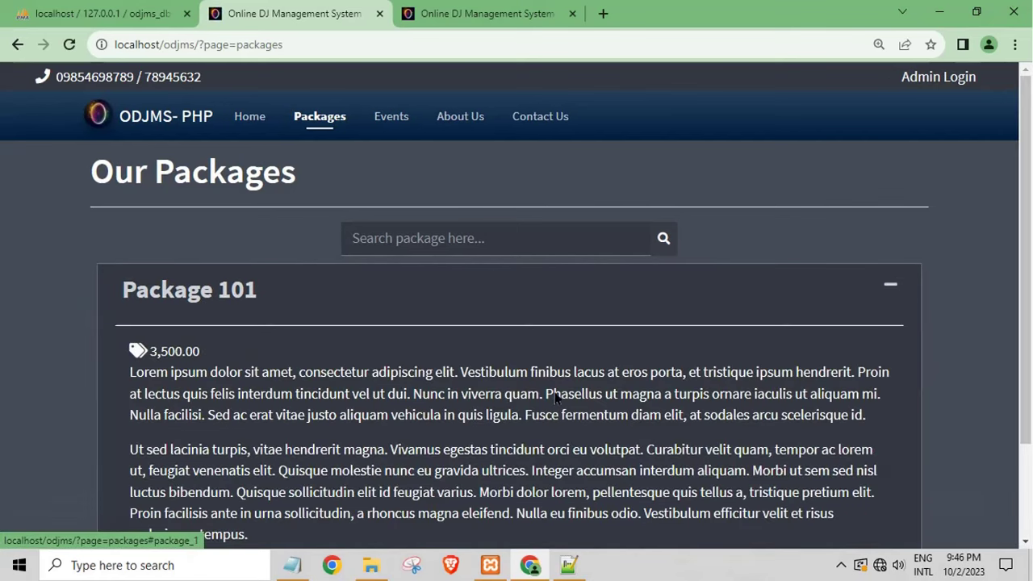
scroll(525, 418, "down", 2)
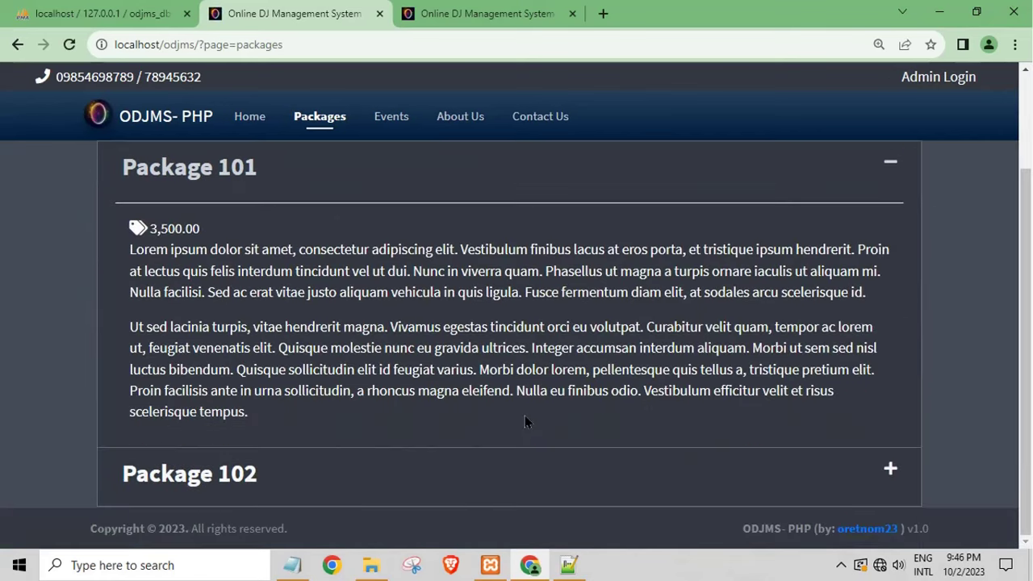
left_click(888, 468)
scroll(437, 480, "down", 2)
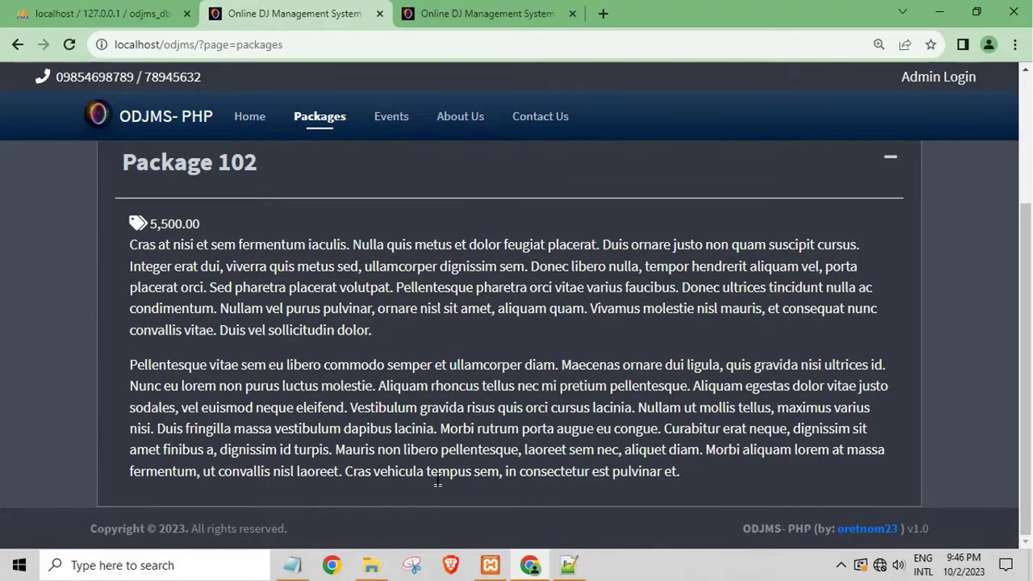
scroll(271, 329, "up", 3)
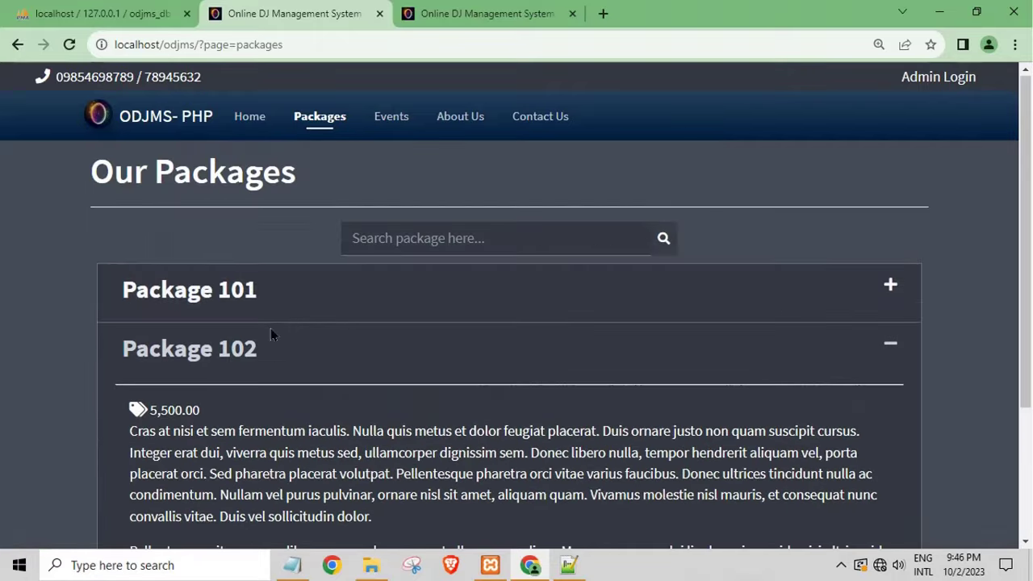
left_click(249, 128)
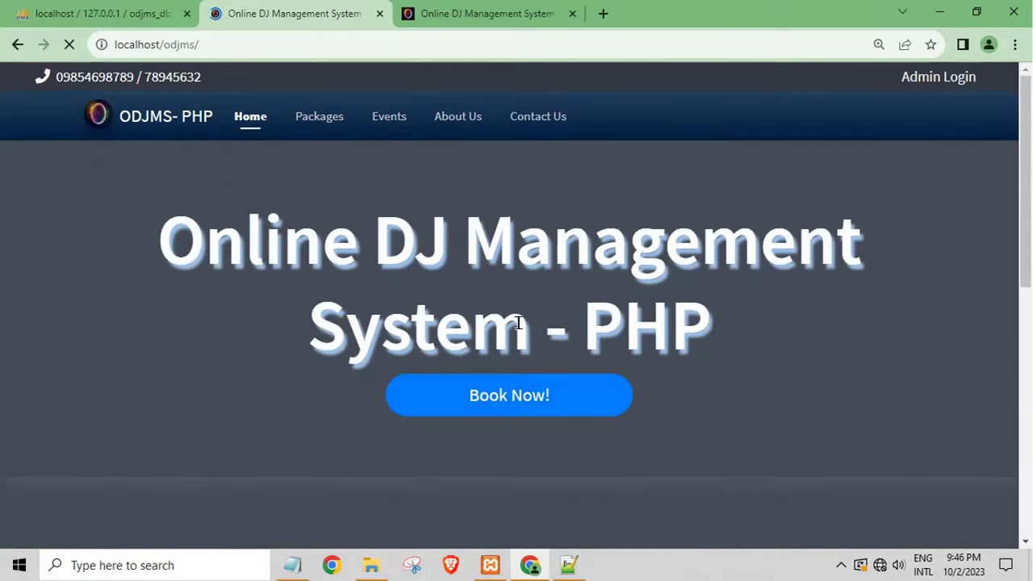
scroll(518, 322, "down", 5)
scroll(502, 346, "down", 3)
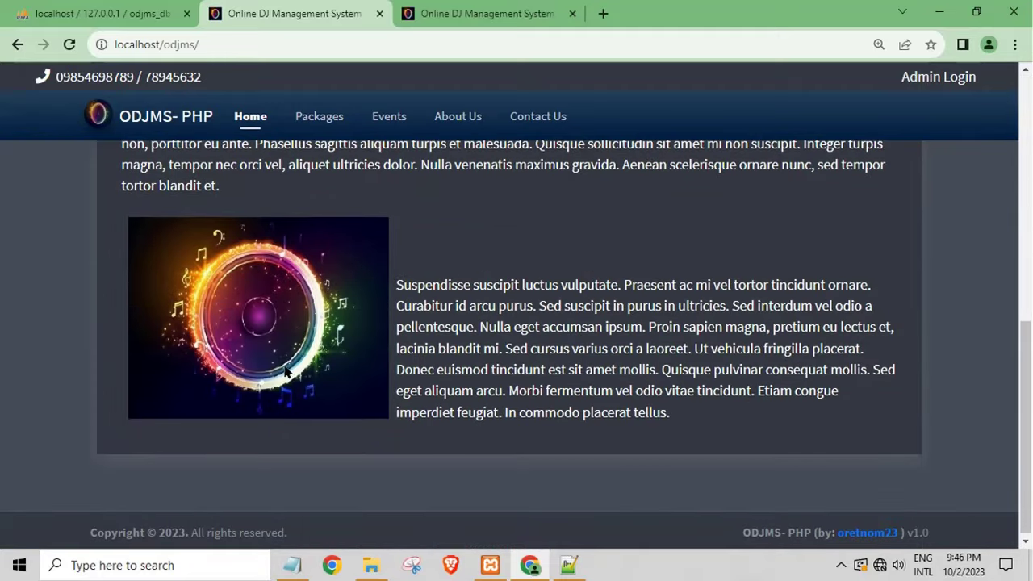
scroll(287, 372, "up", 10)
Step: Fill the booking form with a test name, contact number, Package 101 and the Concert event
left_click(518, 327)
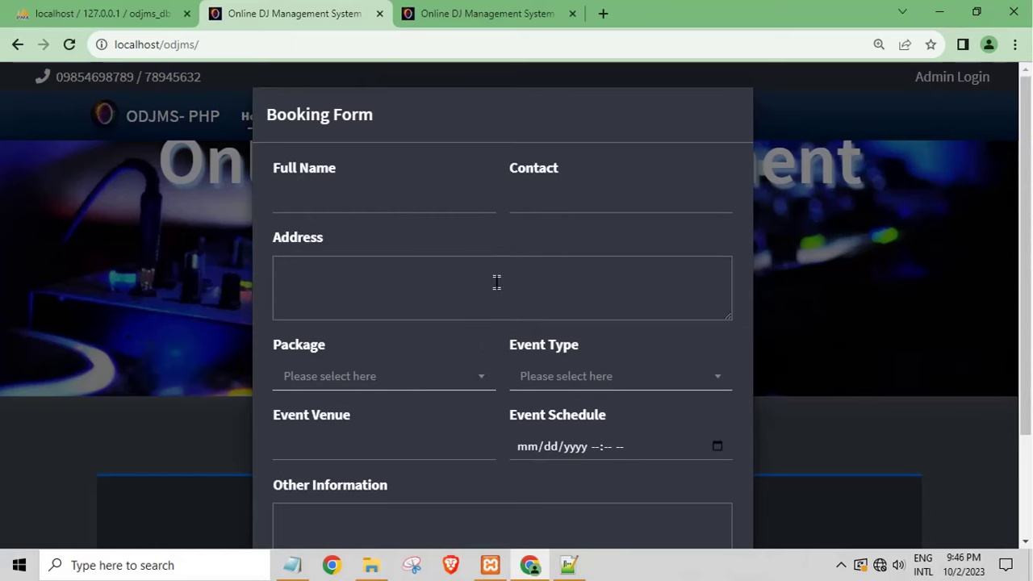
scroll(494, 307, "down", 2)
scroll(445, 295, "up", 2)
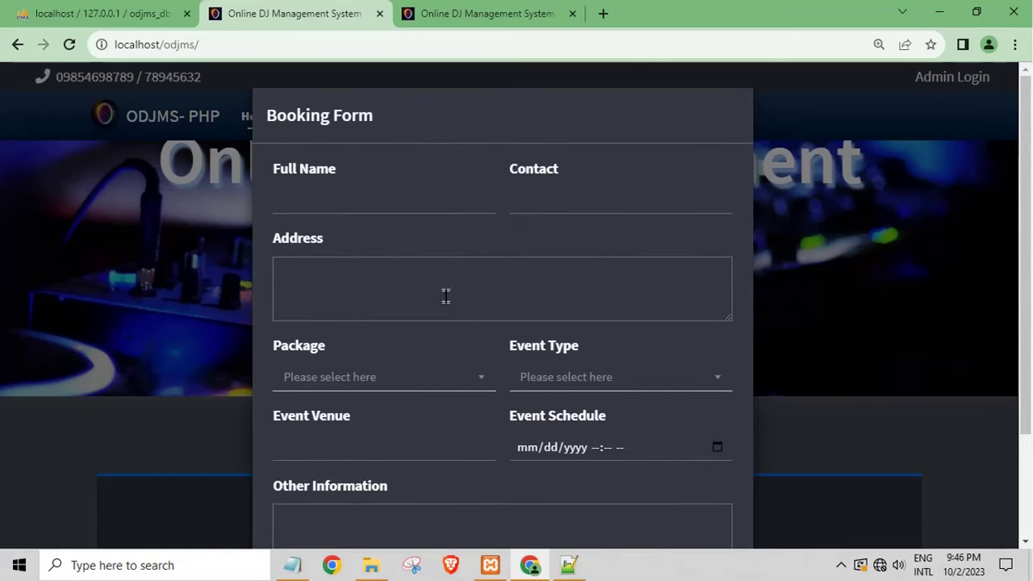
left_click(334, 204)
type("ftest")
left_click(523, 202)
type("3443")
left_click(410, 281)
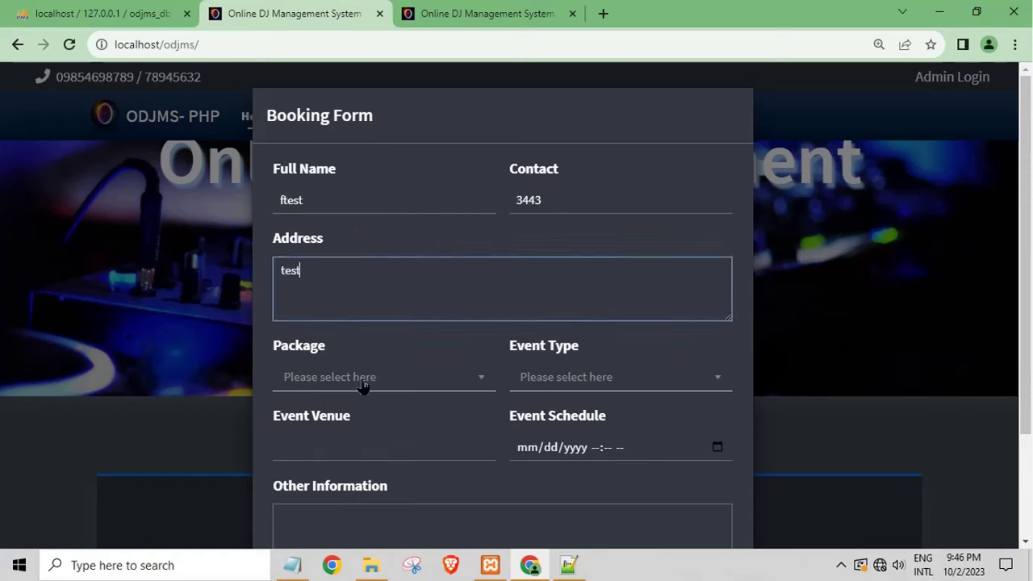
left_click(456, 377)
left_click(375, 458)
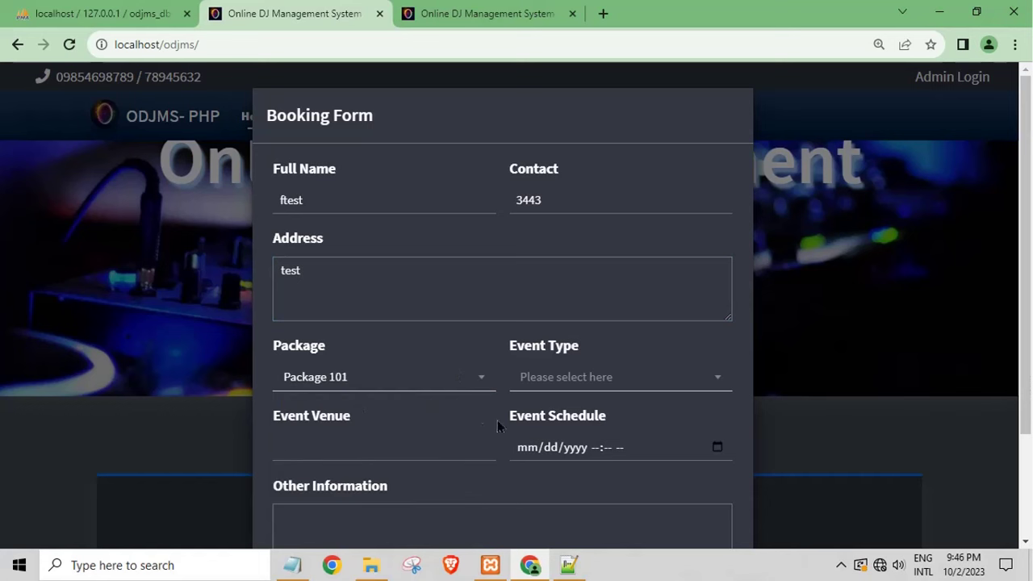
left_click(613, 381)
left_click(565, 282)
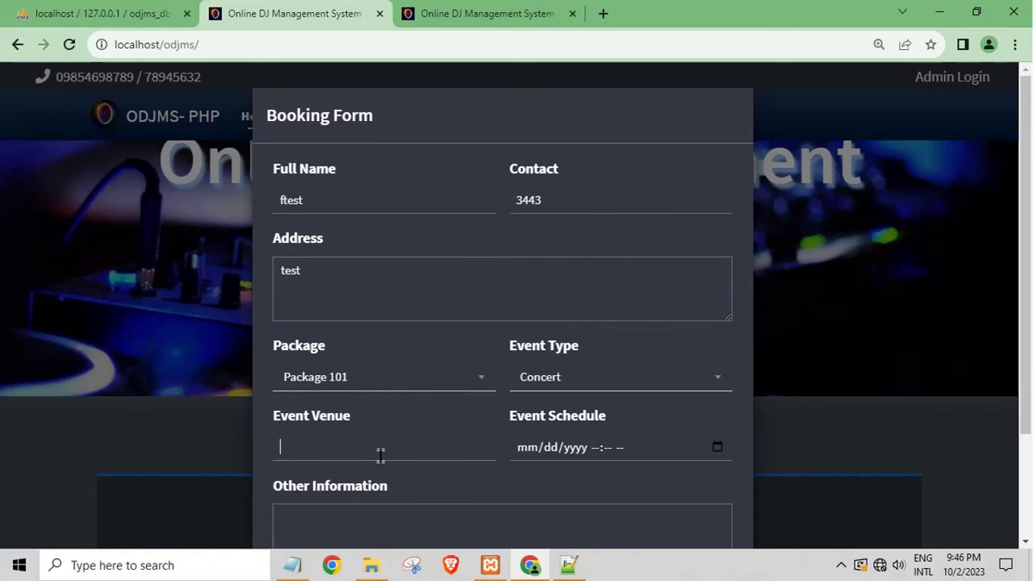
type("test")
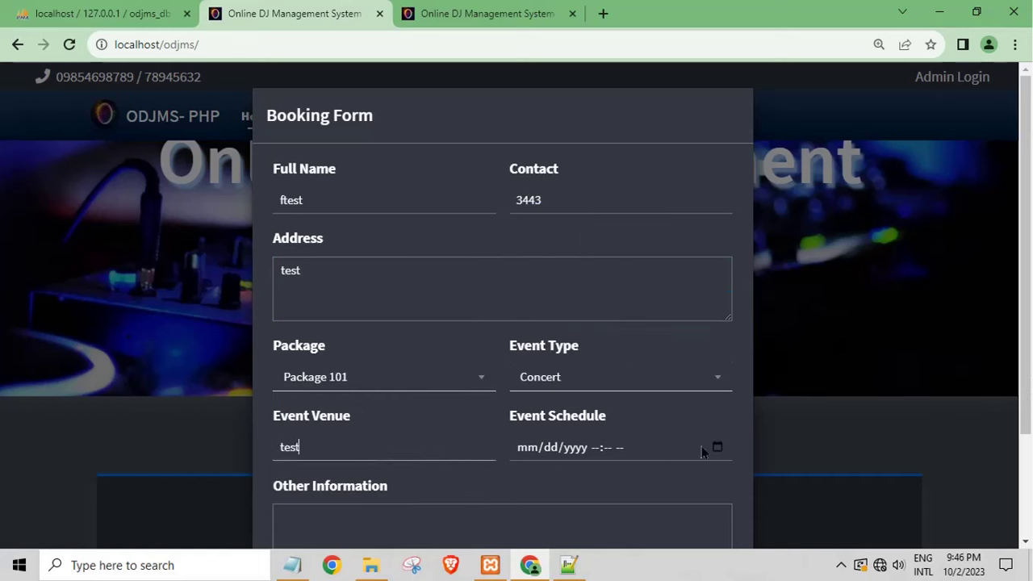
Step: Schedule the event for today, 10/02/2023, at 10:52 PM
left_click(708, 455)
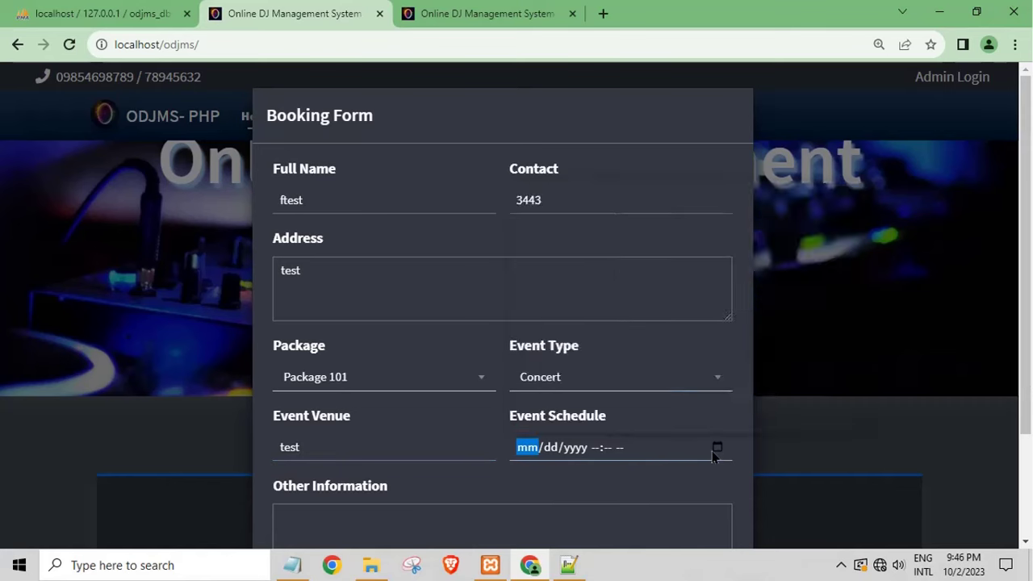
left_click(716, 448)
left_click(582, 266)
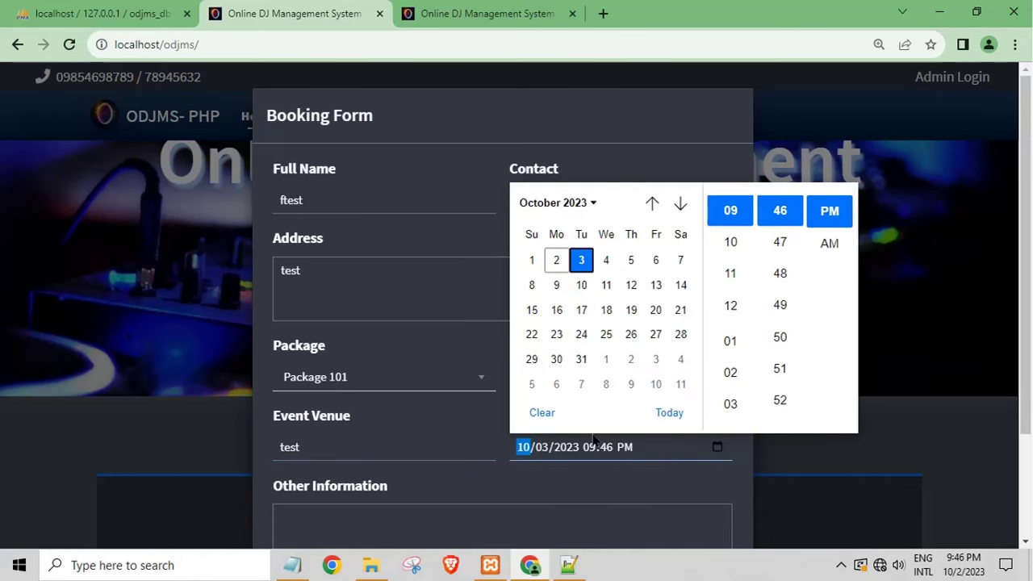
left_click(669, 413)
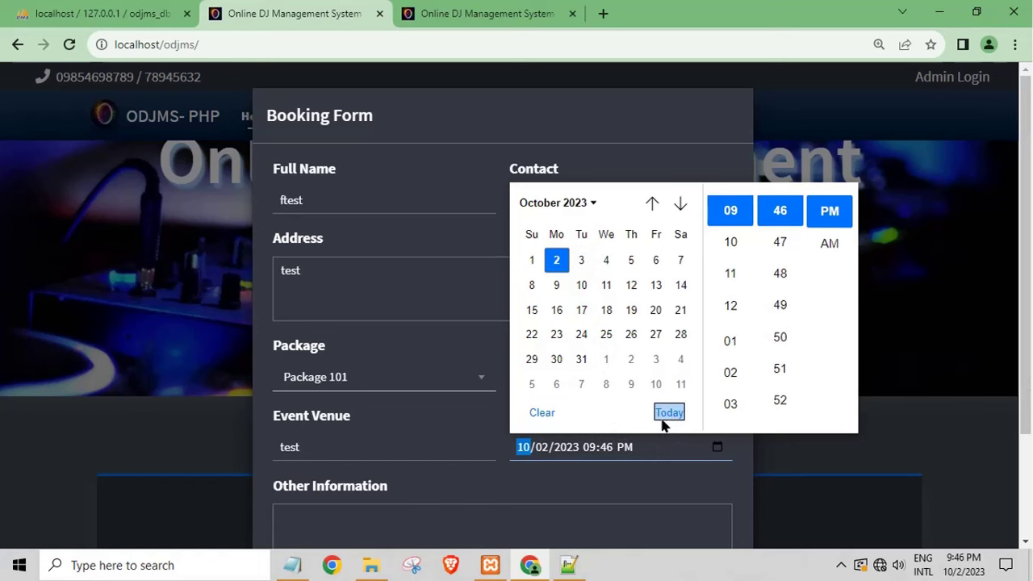
left_click(782, 212)
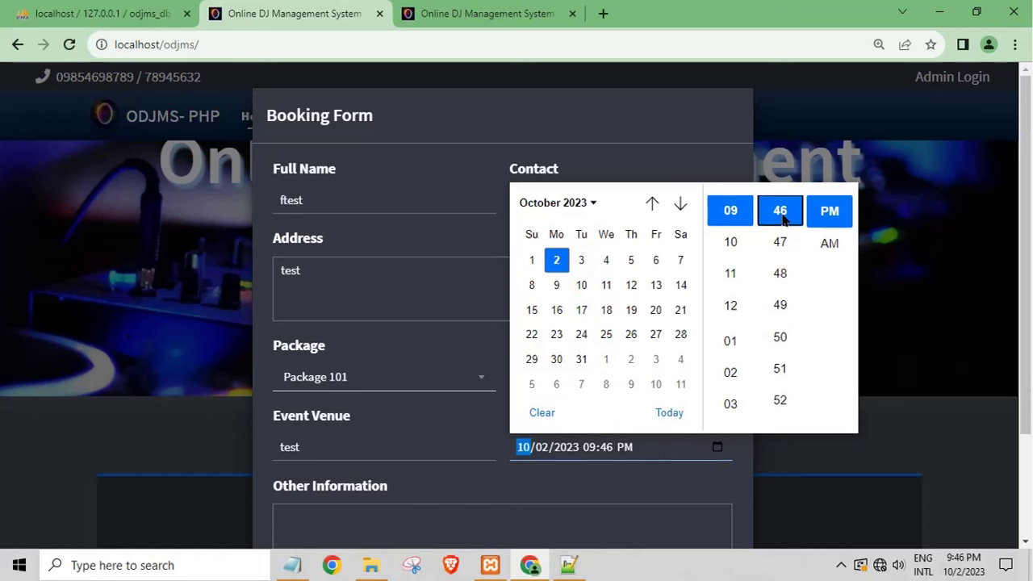
left_click(830, 216)
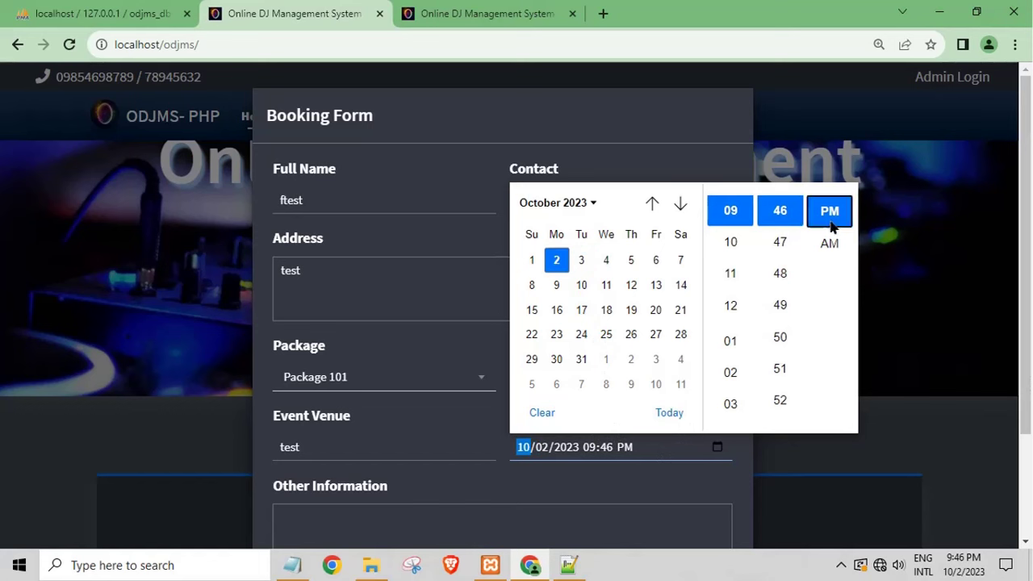
left_click(780, 250)
left_click(733, 255)
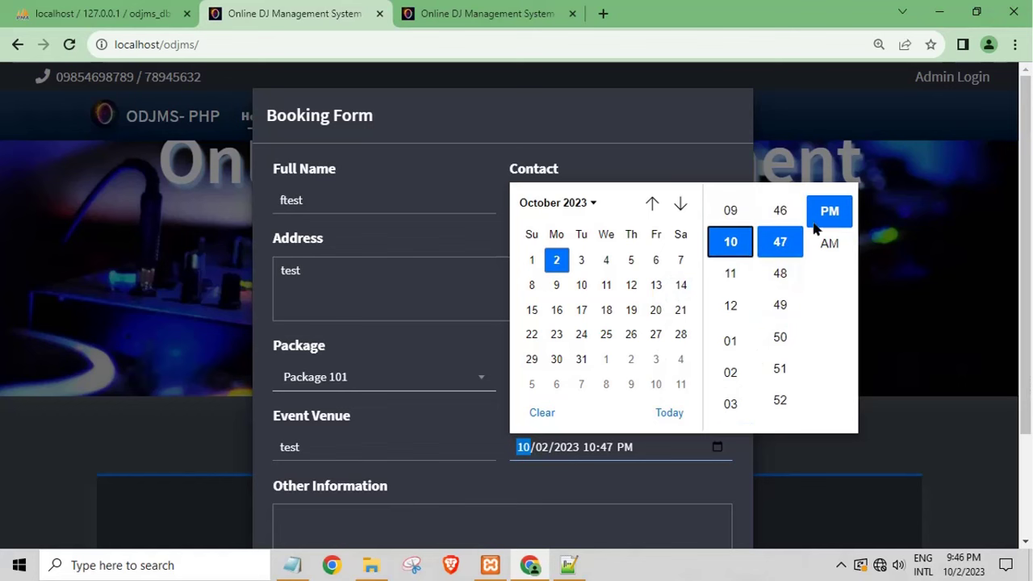
left_click(781, 399)
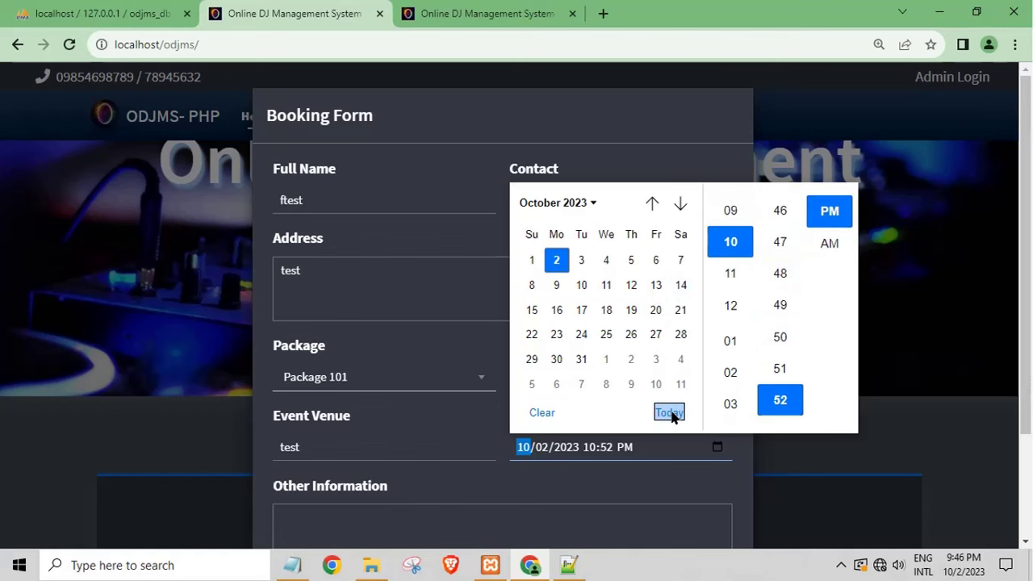
left_click(582, 482)
Step: Add 'test' as Other Information and submit the booking request
scroll(595, 487, "down", 2)
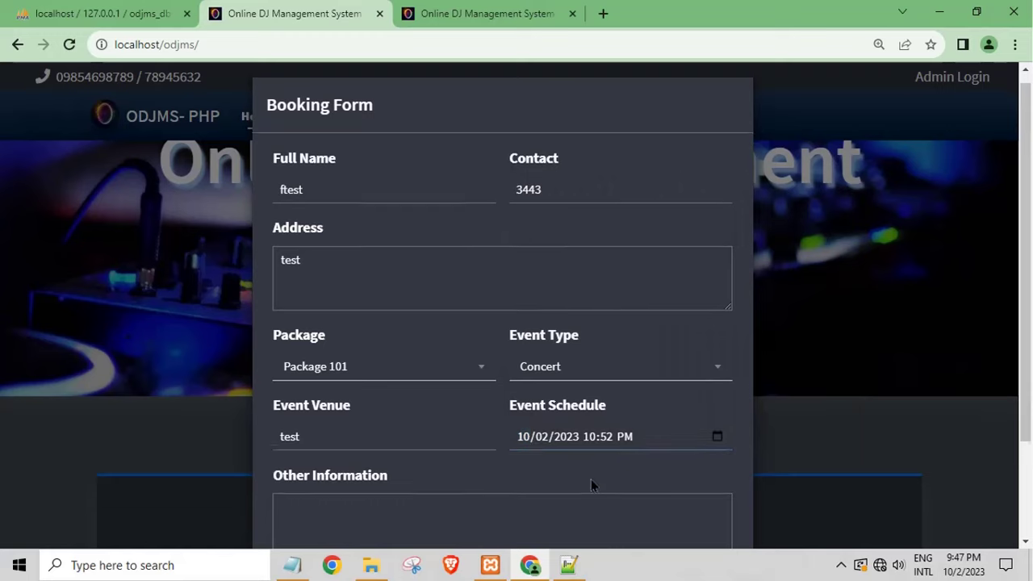
left_click(399, 412)
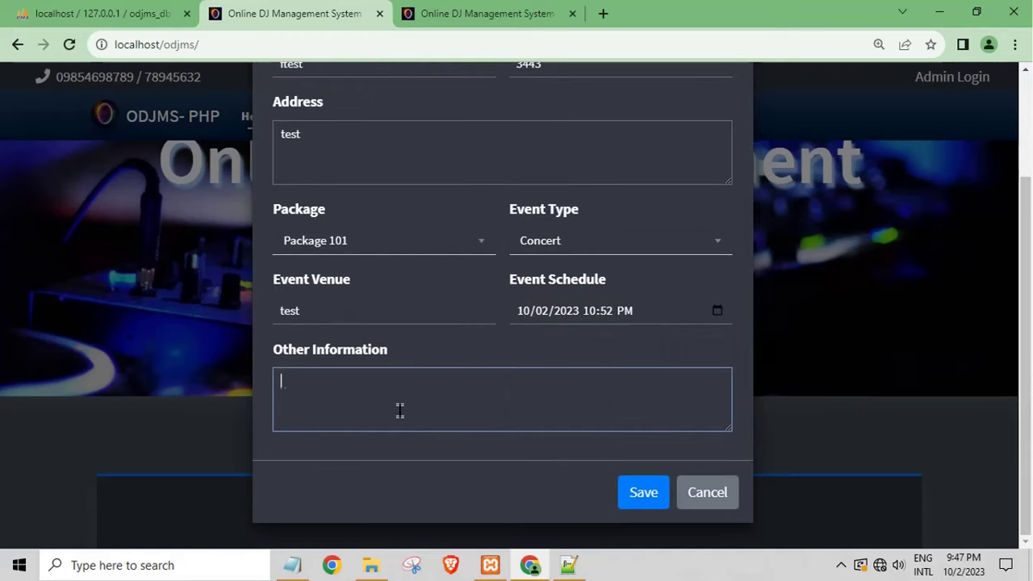
left_click(646, 502)
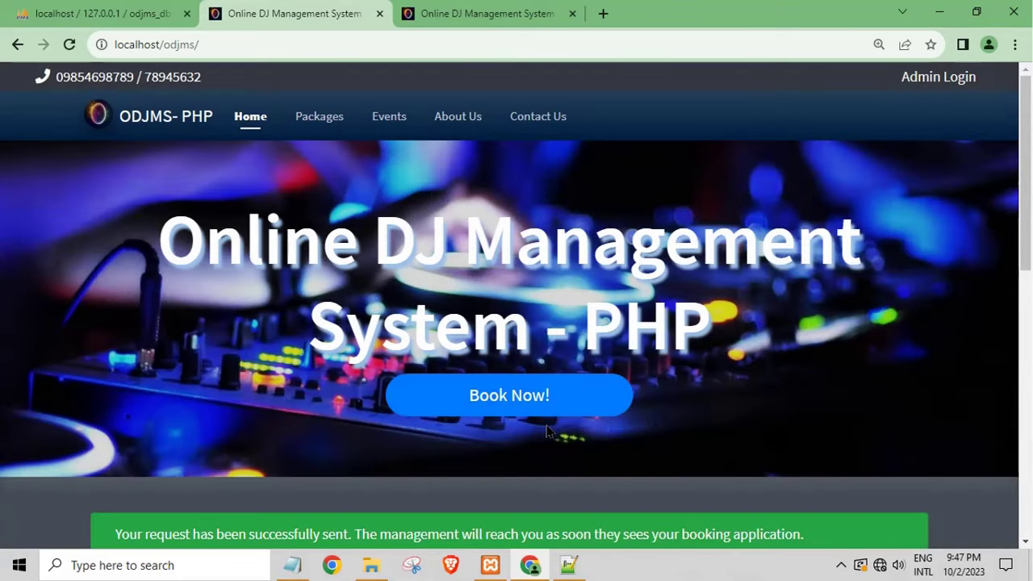
scroll(584, 437, "down", 1)
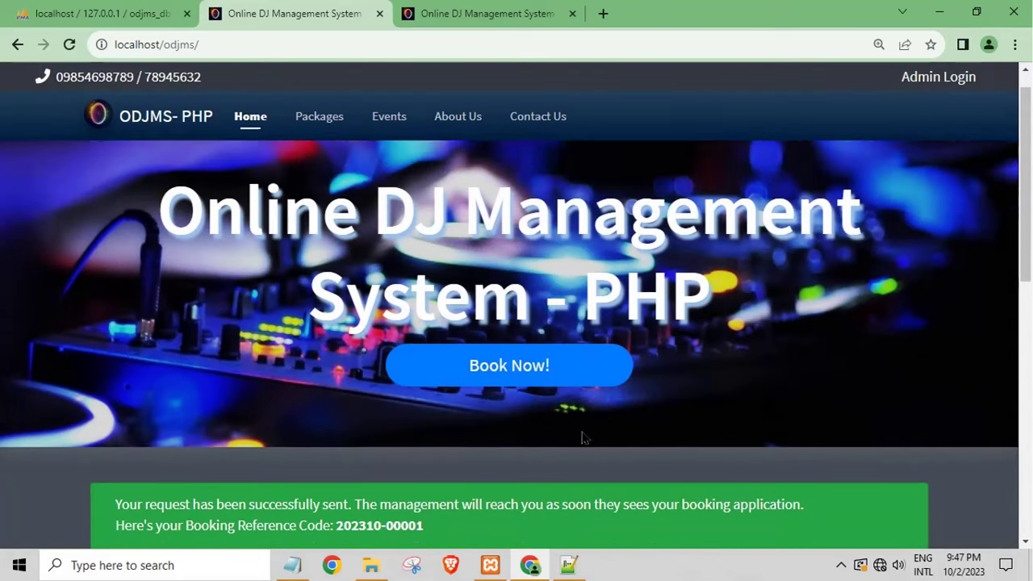
left_click_drag(396, 466, 675, 458)
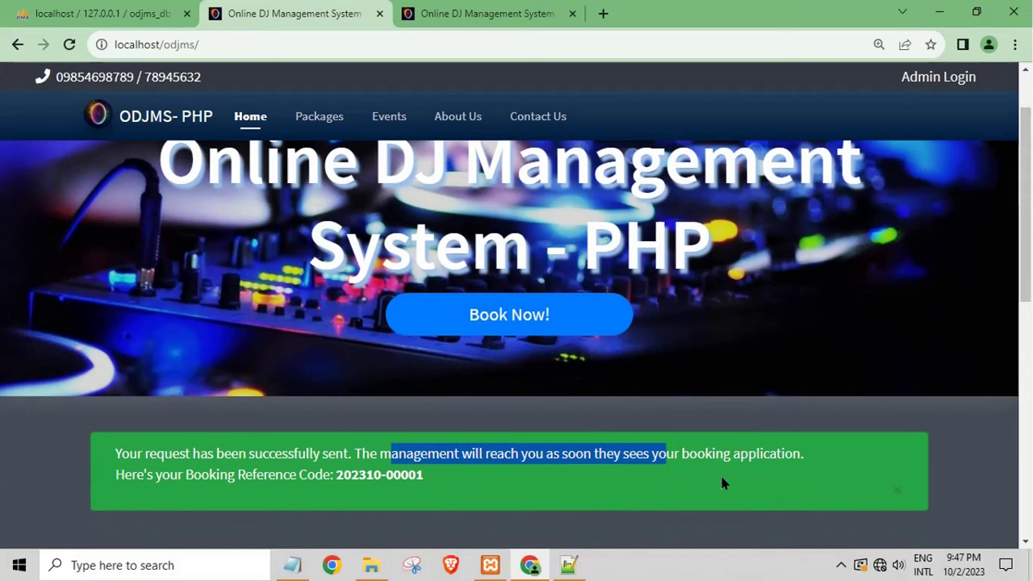
left_click(724, 483)
left_click(320, 117)
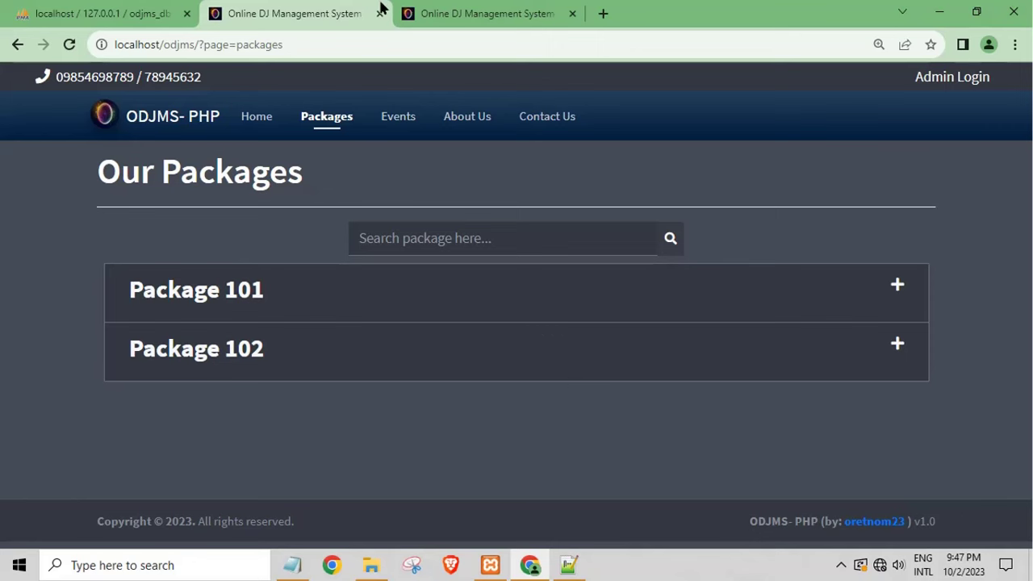
left_click(451, 13)
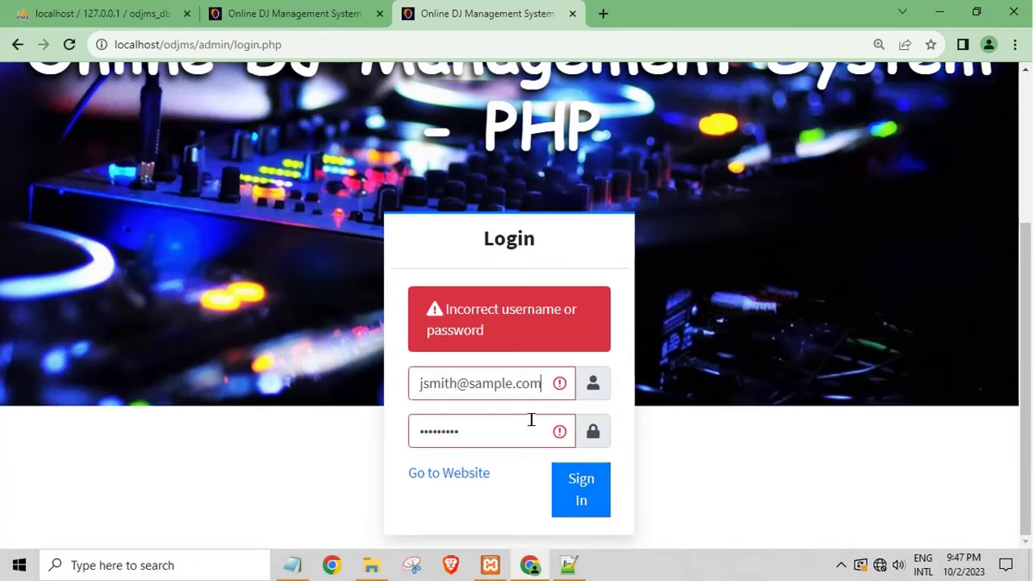
left_click_drag(498, 437, 279, 434)
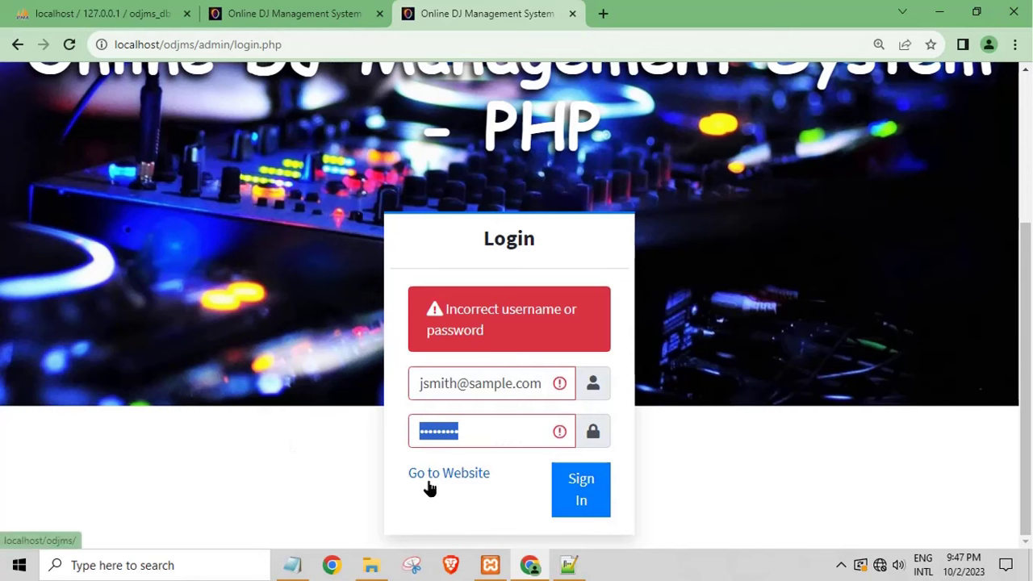
Step: Replace the username with 'admin', enter the admin password and sign in
left_click(479, 416)
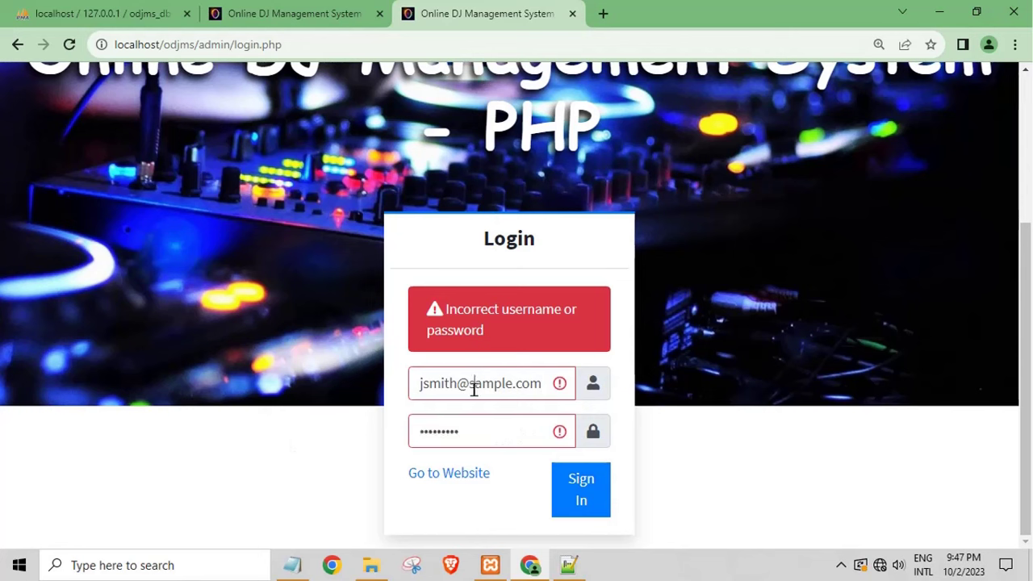
triple_click(474, 386)
key("BackSpace")
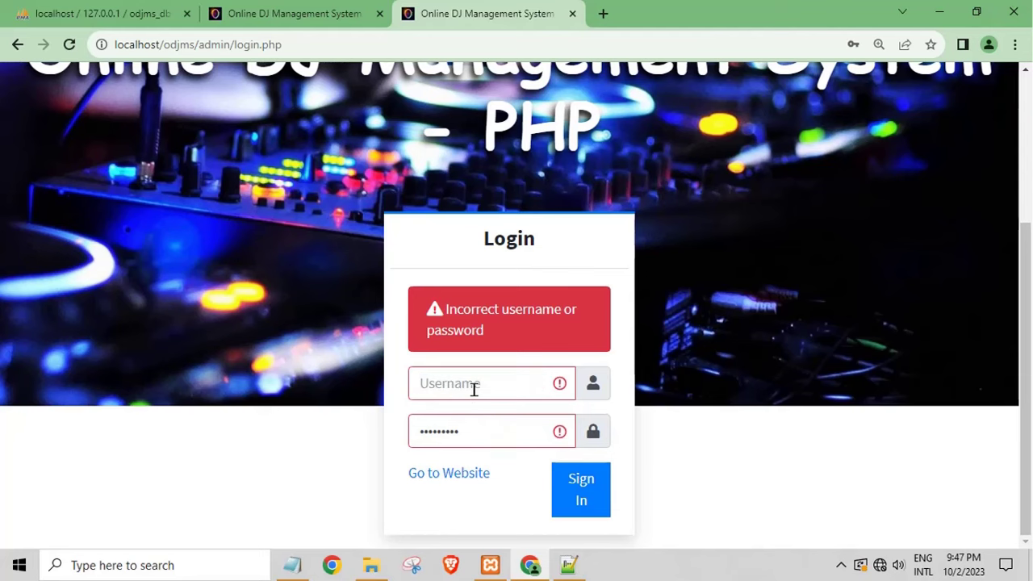
type("admin")
key("Tab")
type("Tes")
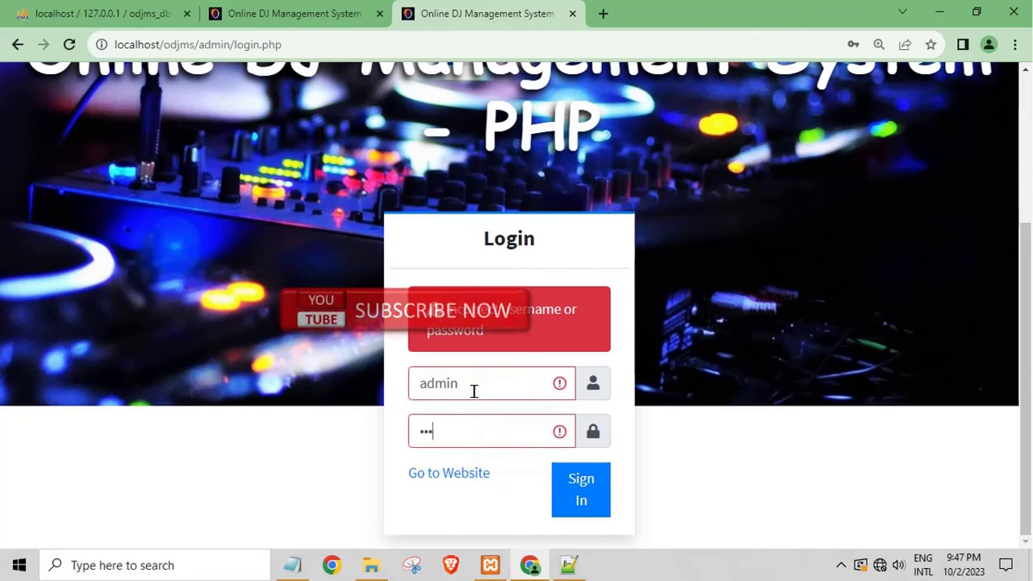
type("t@123")
key("Return")
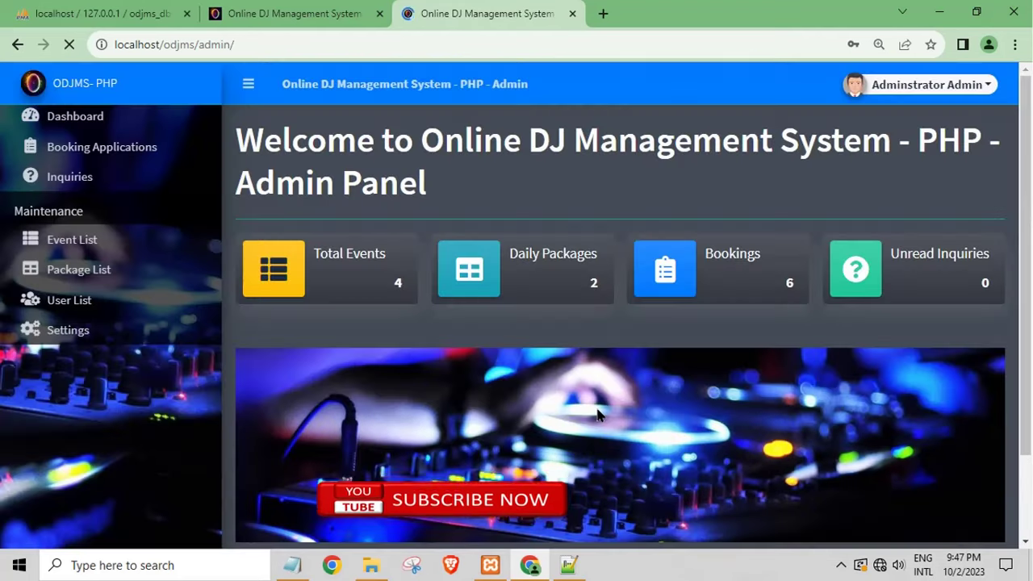
Step: Browse User List and its Create New form, then Inquiries, Event List, Package List and Booking Applications
left_click(142, 311)
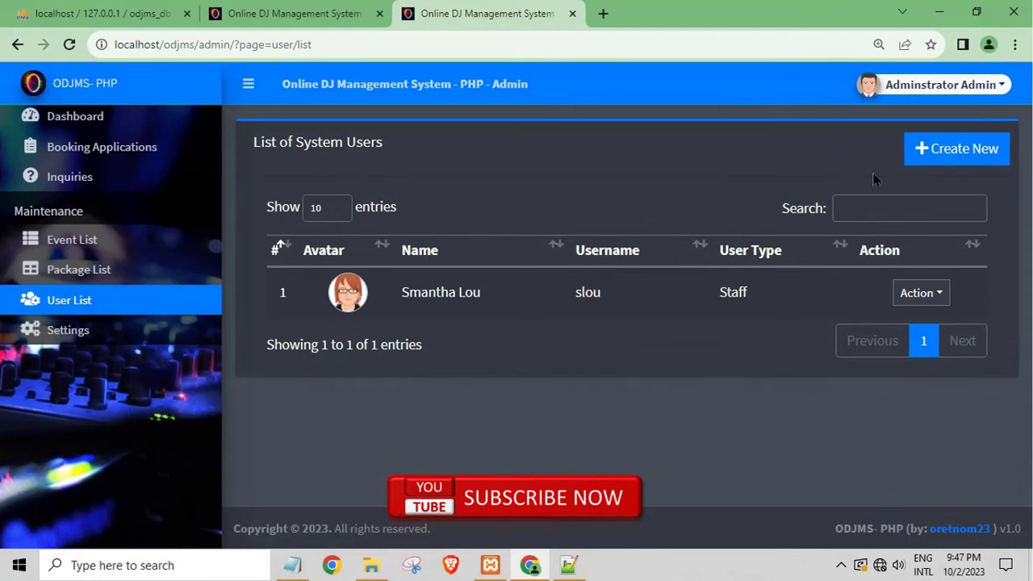
left_click(916, 158)
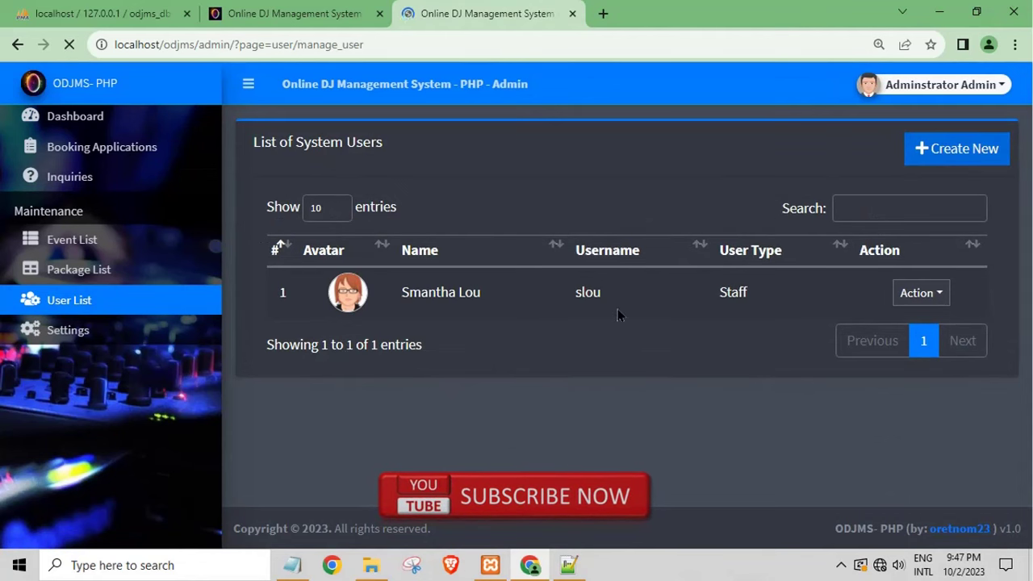
left_click(376, 189)
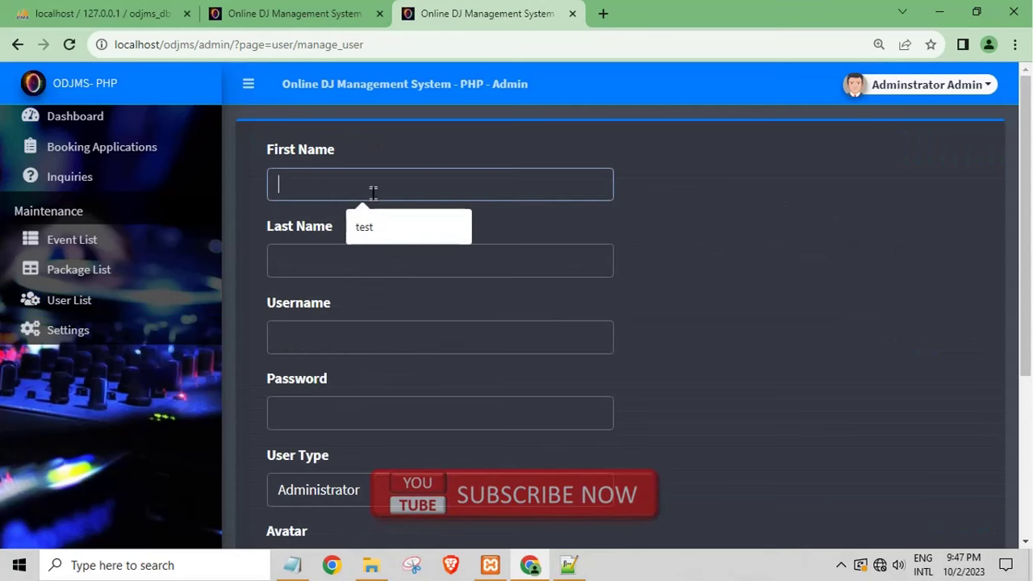
left_click(124, 182)
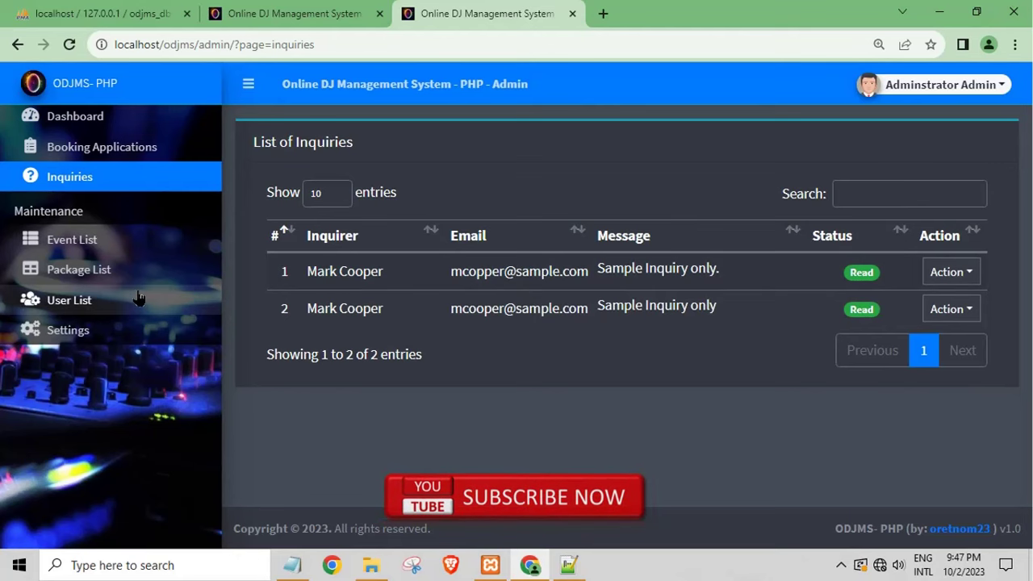
left_click(71, 240)
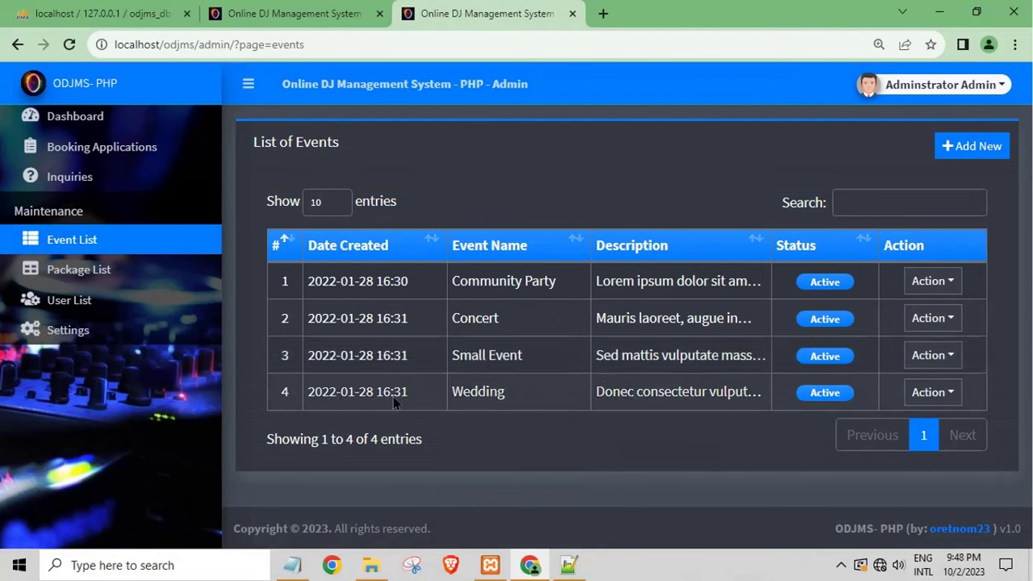
left_click(115, 276)
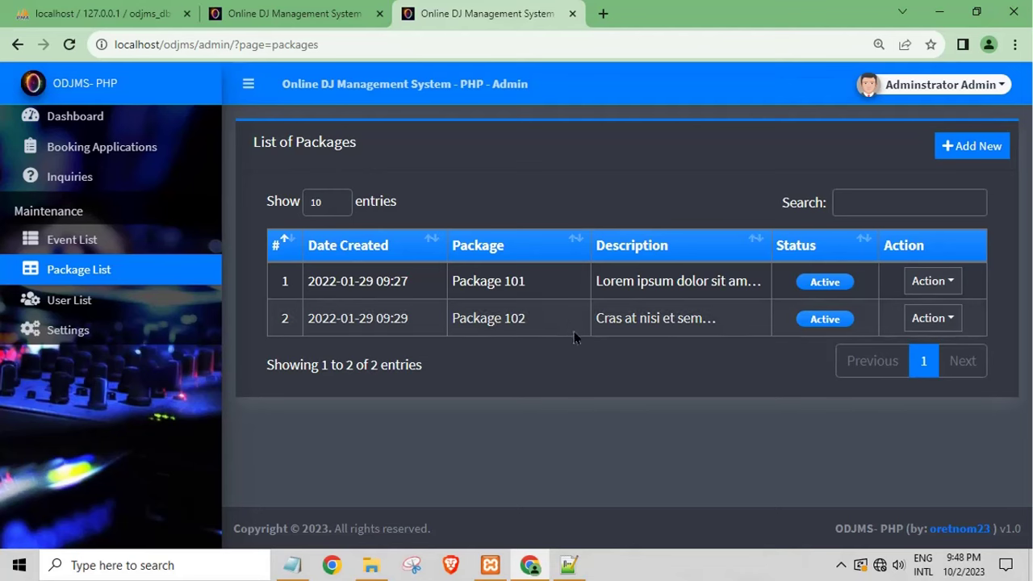
left_click(69, 177)
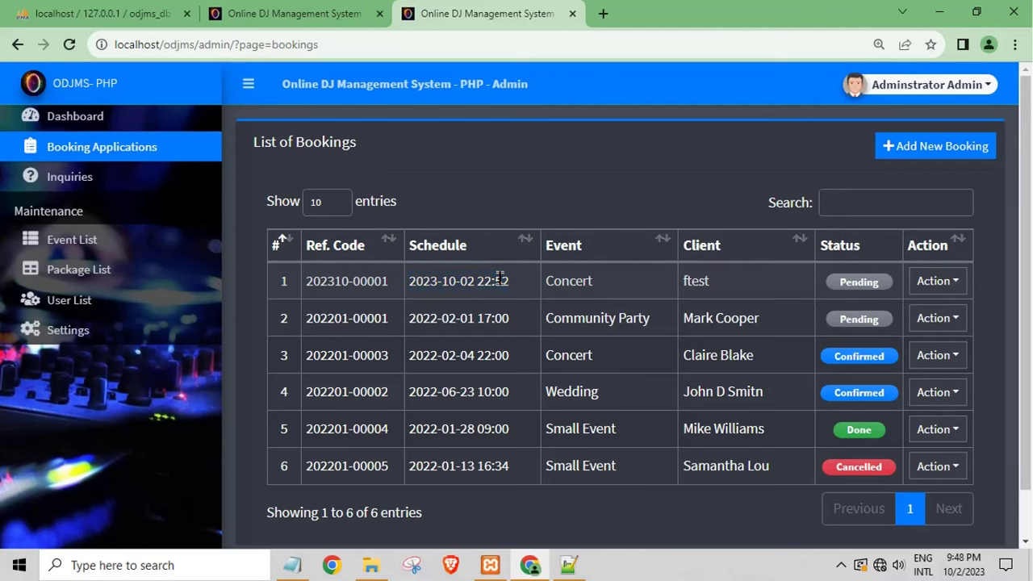
left_click(921, 281)
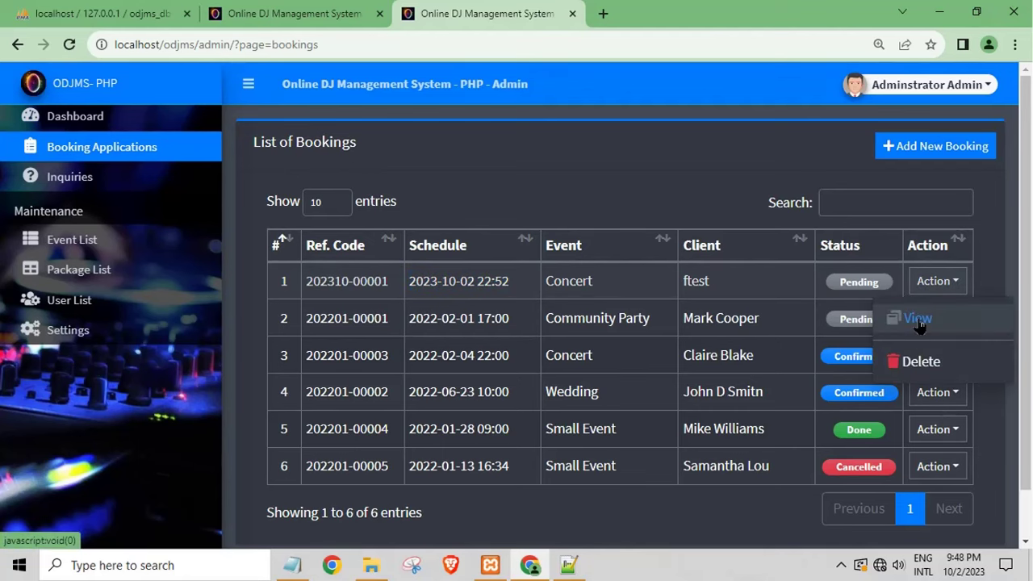
left_click(918, 320)
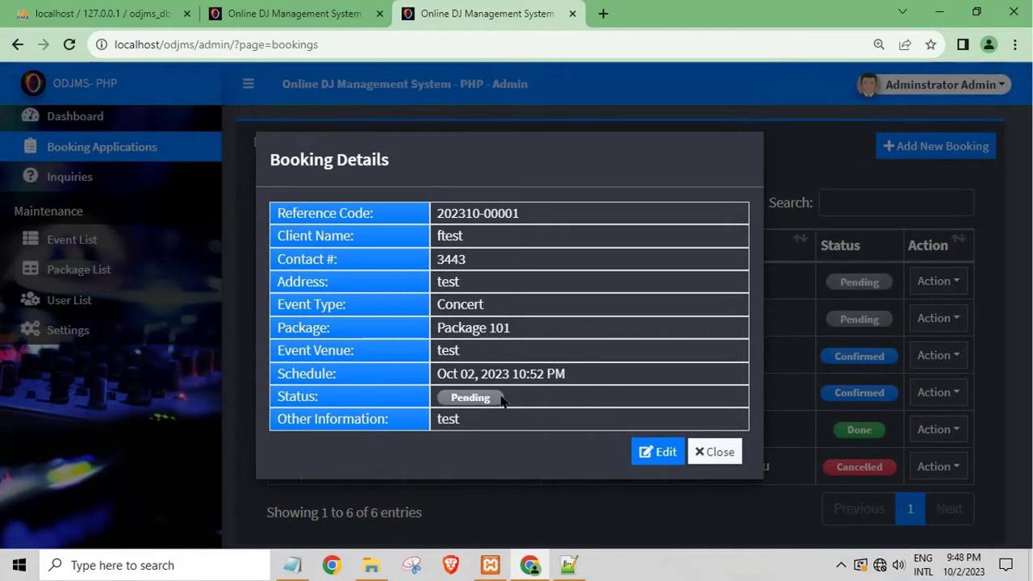
left_click(657, 452)
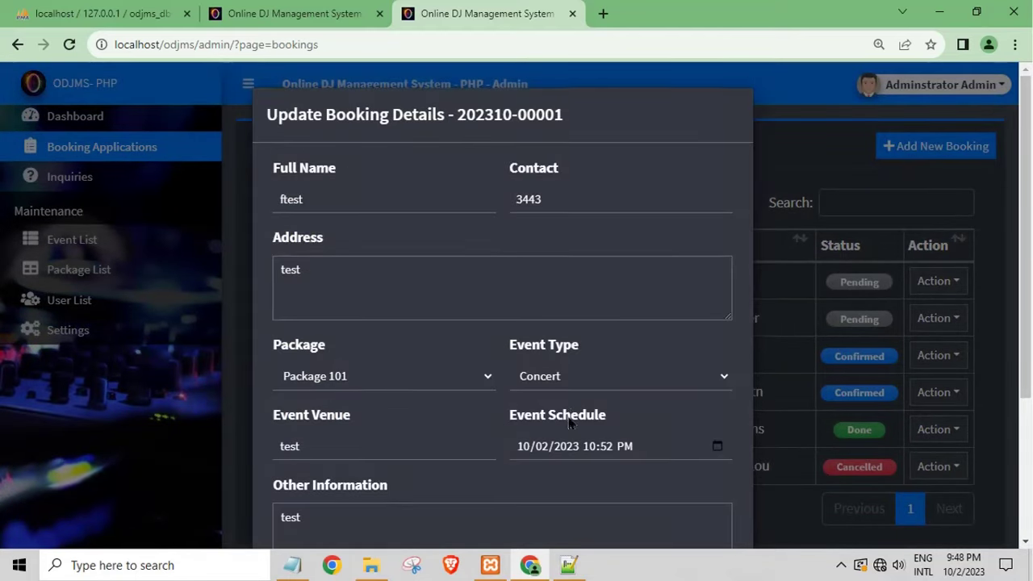
scroll(540, 462, "down", 3)
left_click(436, 419)
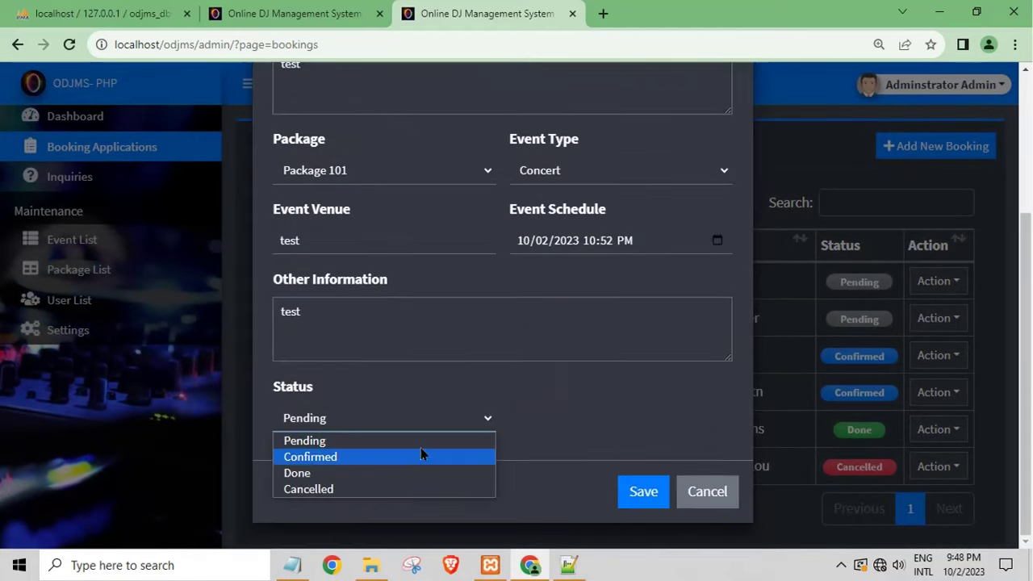
left_click(363, 476)
left_click(628, 494)
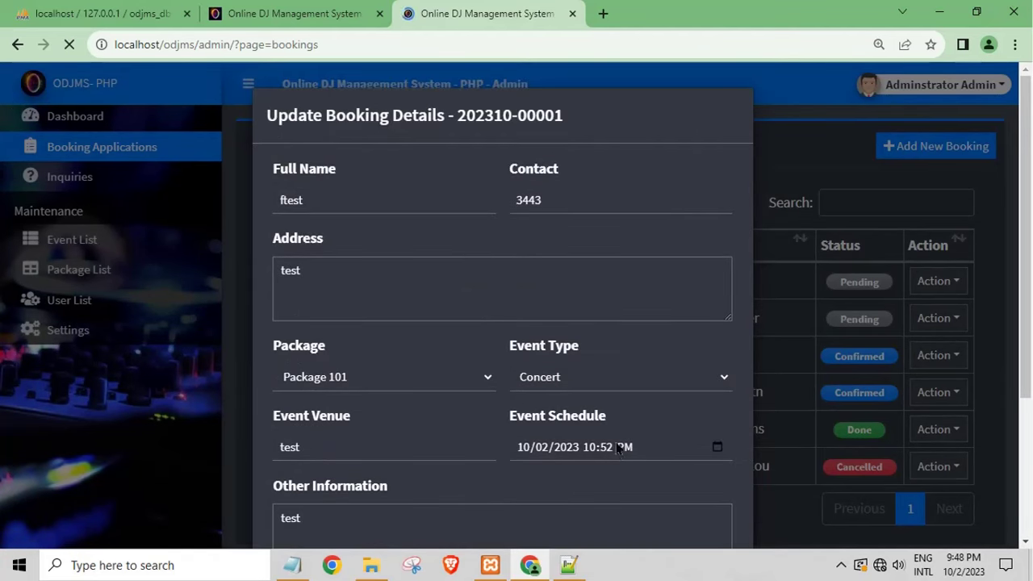
scroll(604, 440, "down", 3)
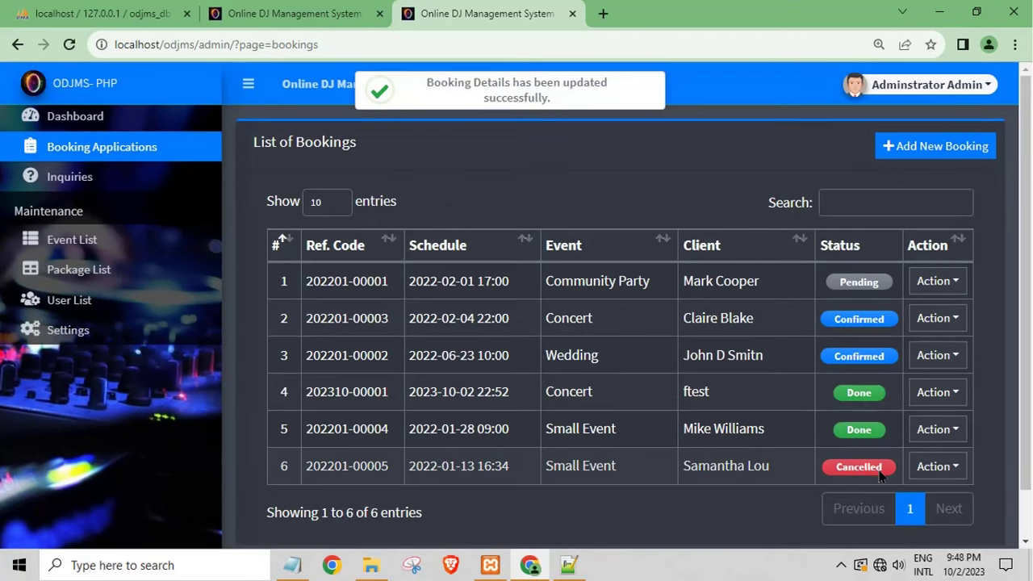
Step: Highlight text in the bookings table, then open the Settings page
left_click_drag(589, 403, 544, 398)
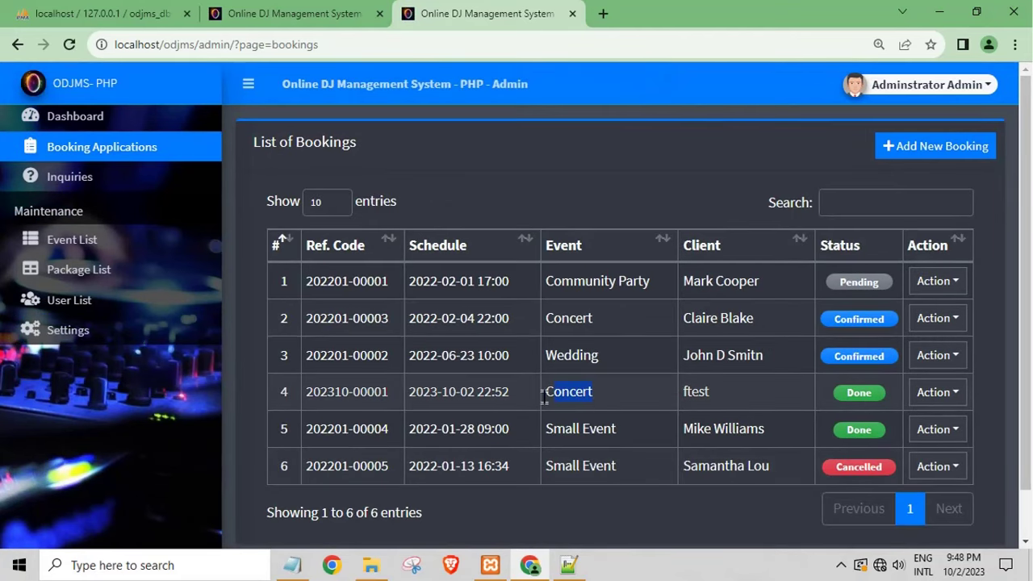
double_click(484, 393)
left_click(79, 347)
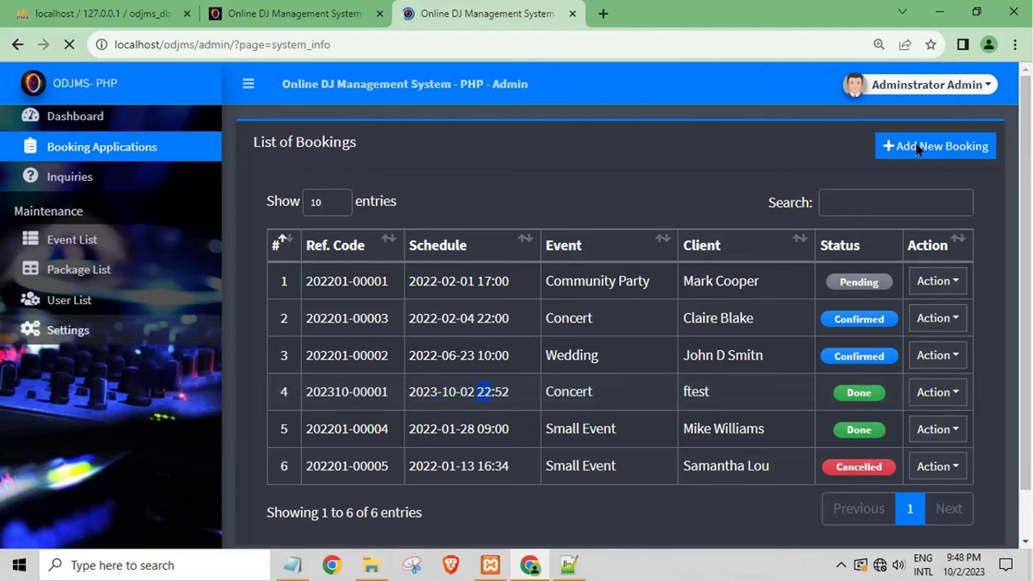
Step: Rename the staff user to 'test' with a new password, save, and log out of admin
left_click(910, 89)
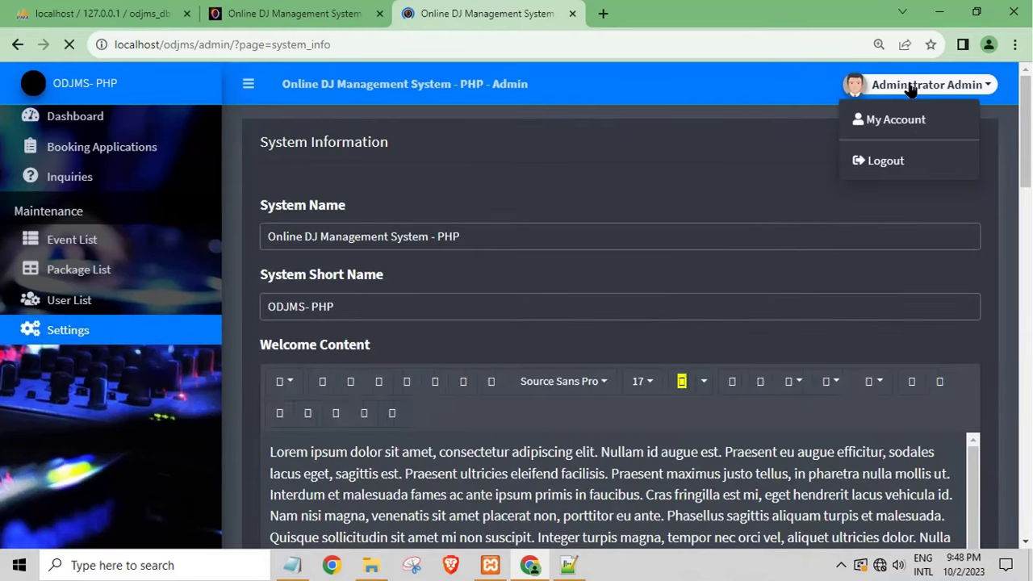
left_click(85, 302)
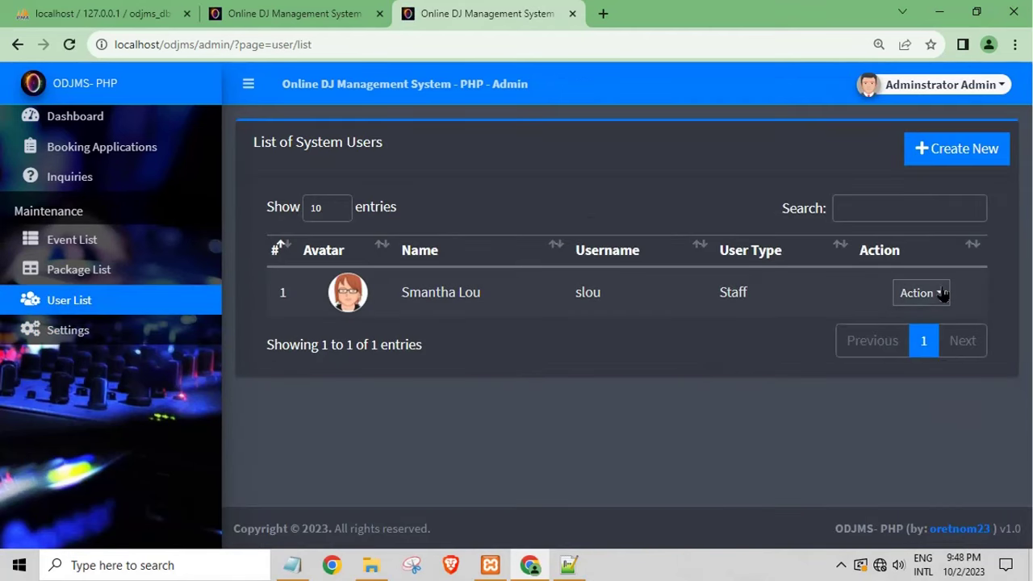
left_click(936, 293)
left_click(915, 327)
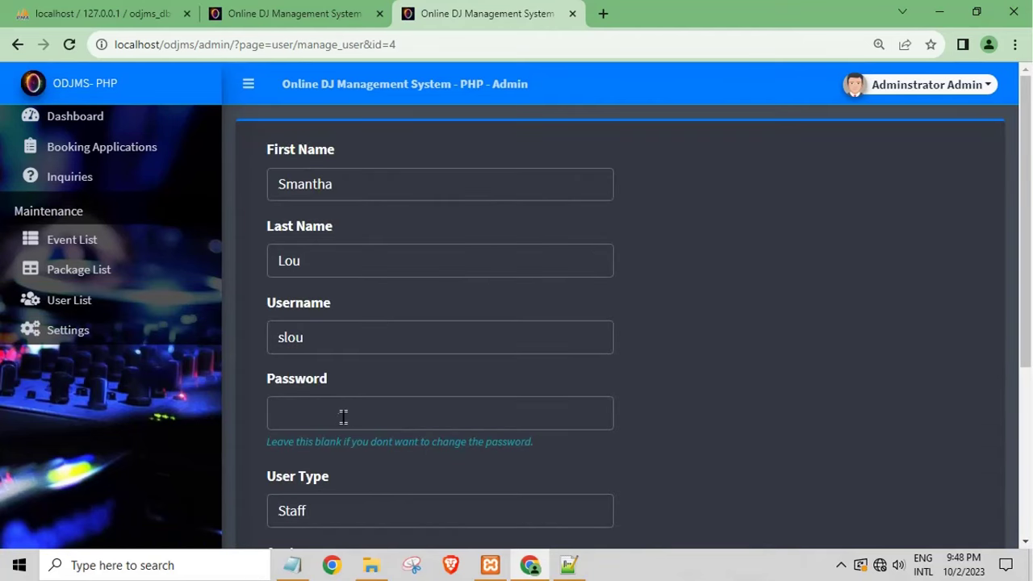
left_click(341, 417)
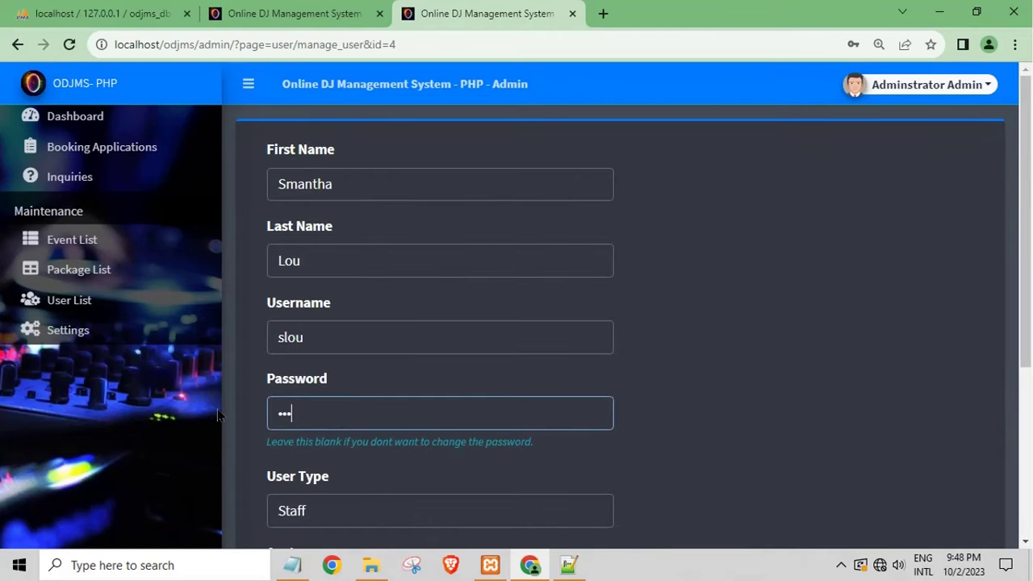
double_click(295, 339)
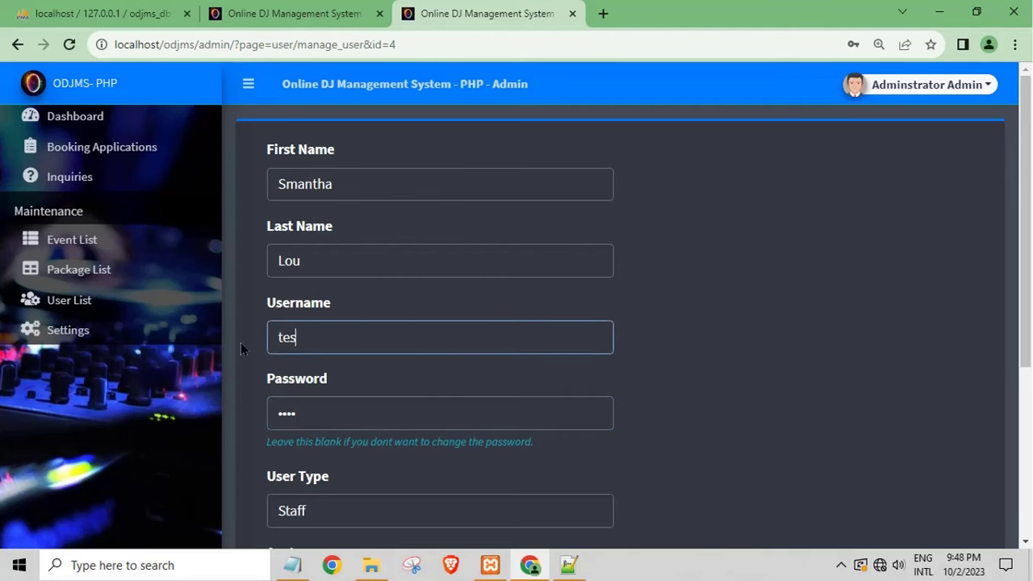
scroll(387, 413, "down", 4)
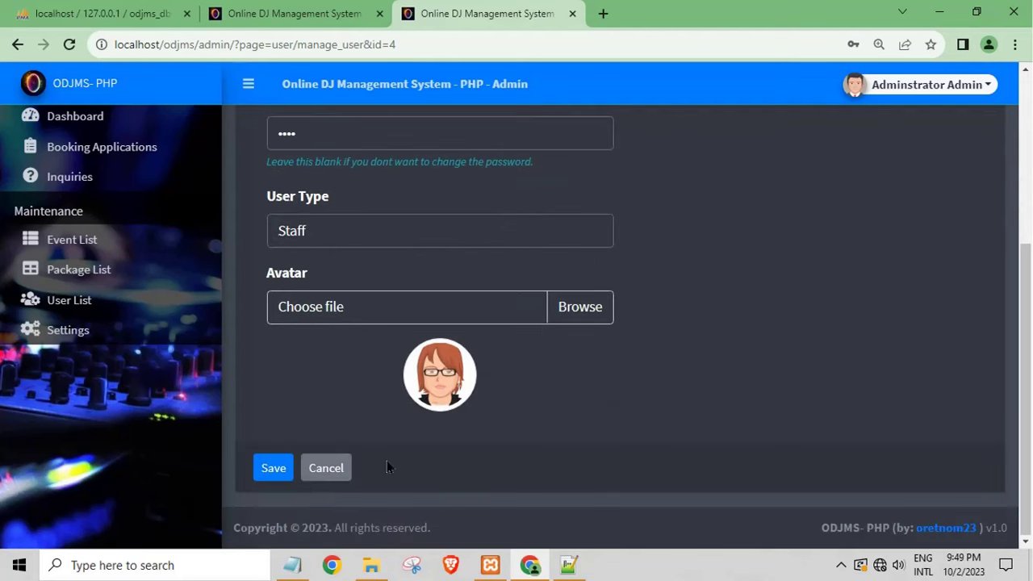
left_click(273, 468)
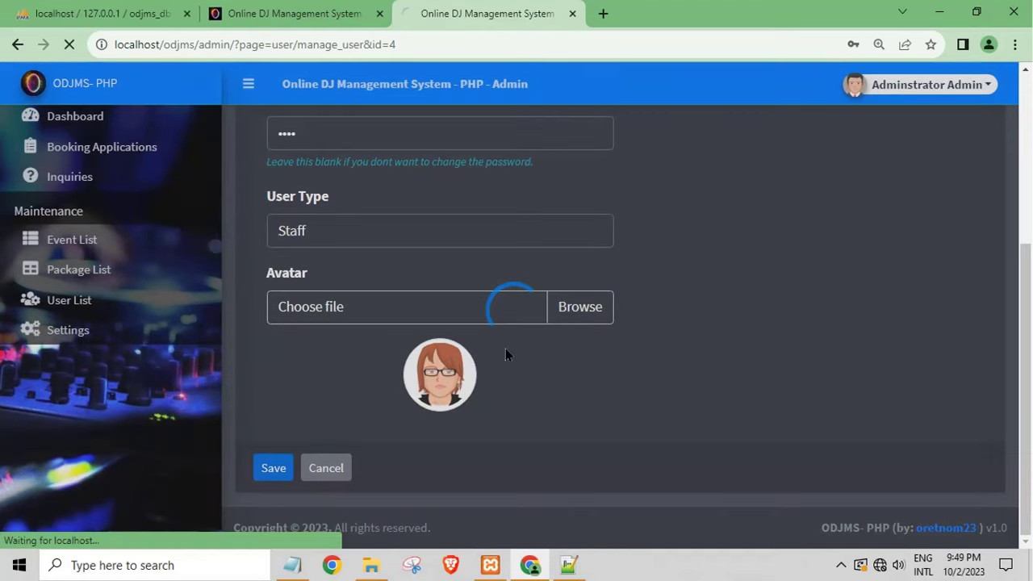
left_click(955, 87)
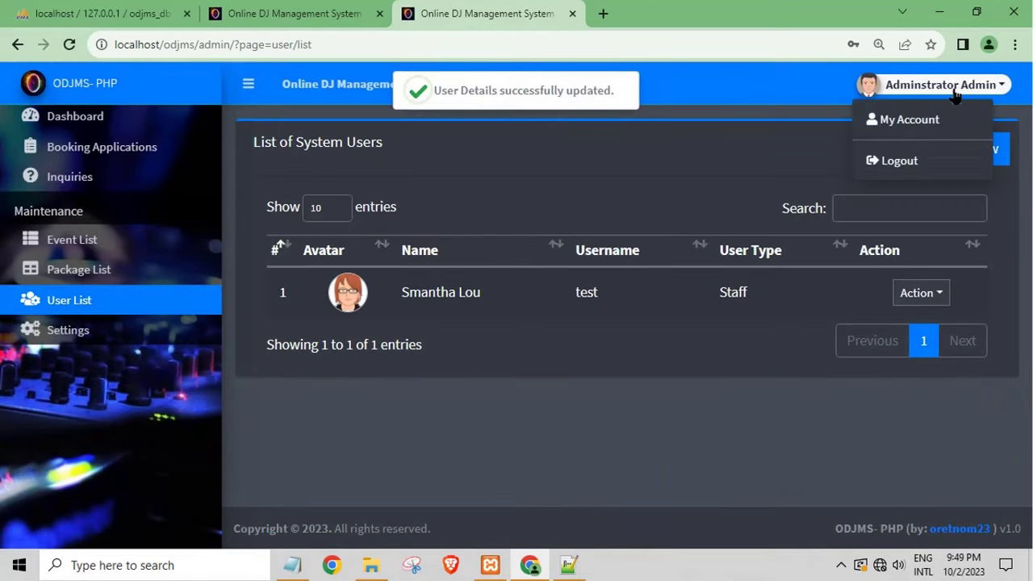
left_click(906, 161)
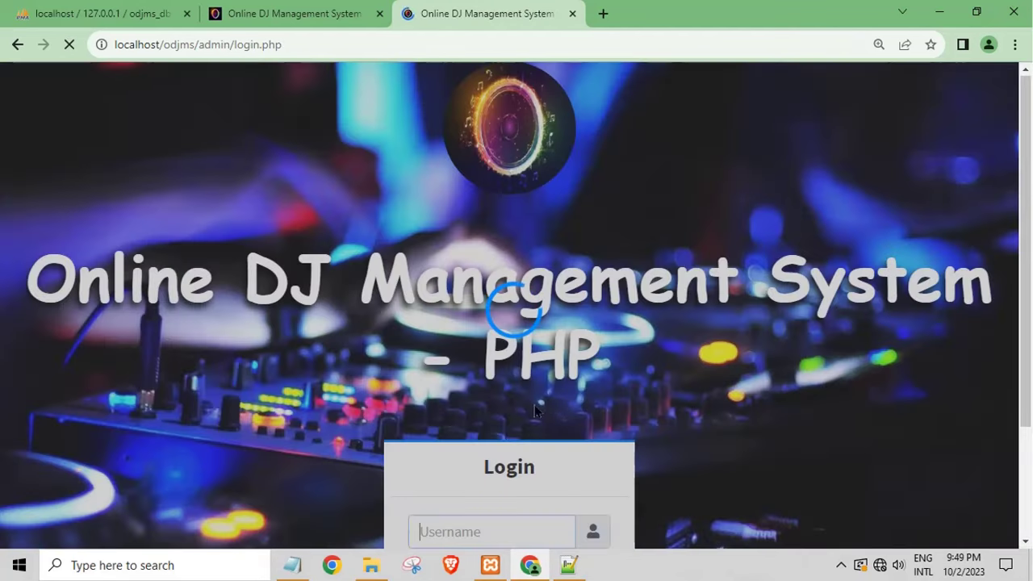
Step: Sign in as staff user 'test' with its new password
type("test")
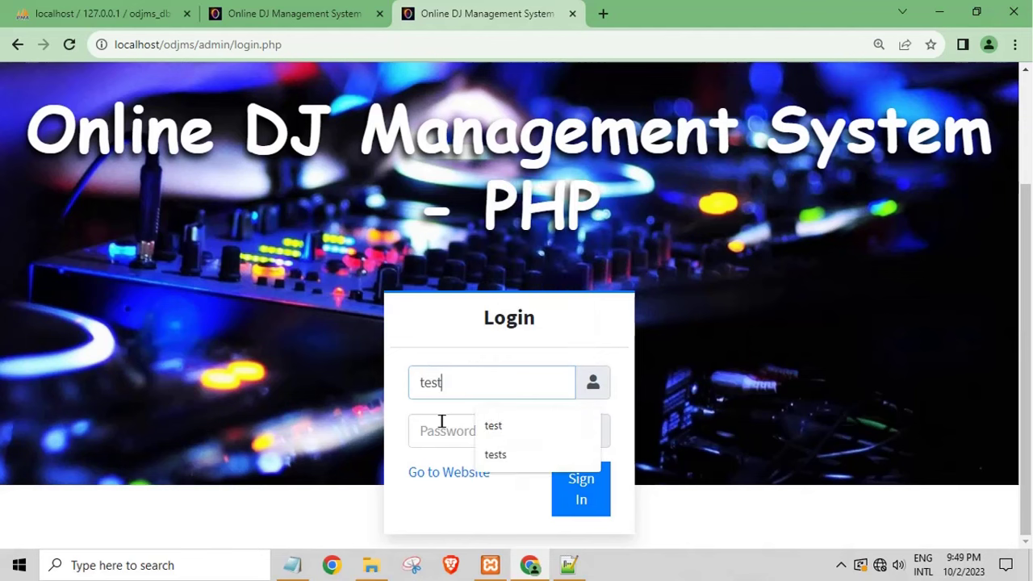
left_click(443, 422)
type("test")
left_click(588, 489)
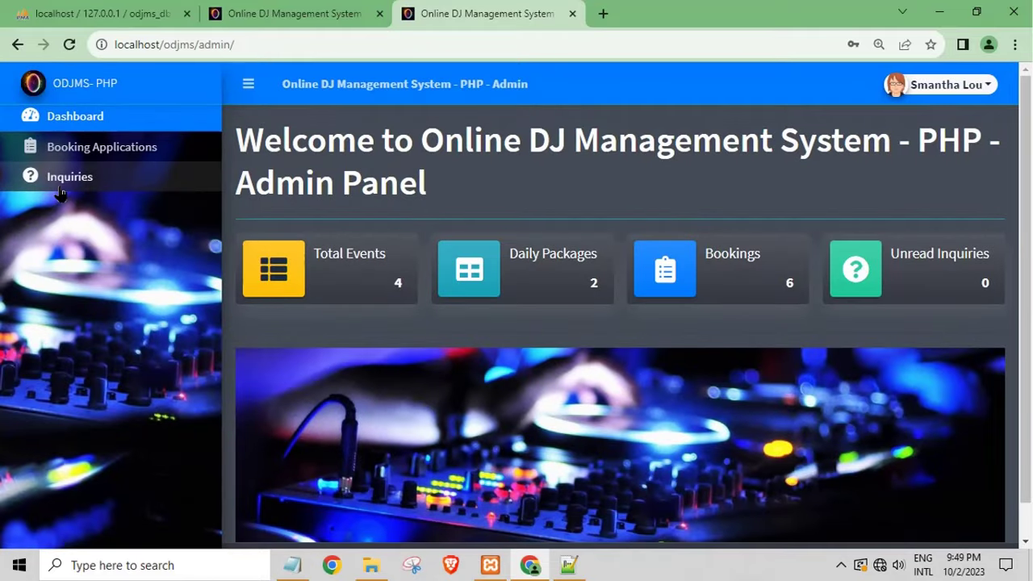
Step: View the Inquiries and Booking Applications lists as staff, then log out
left_click(48, 176)
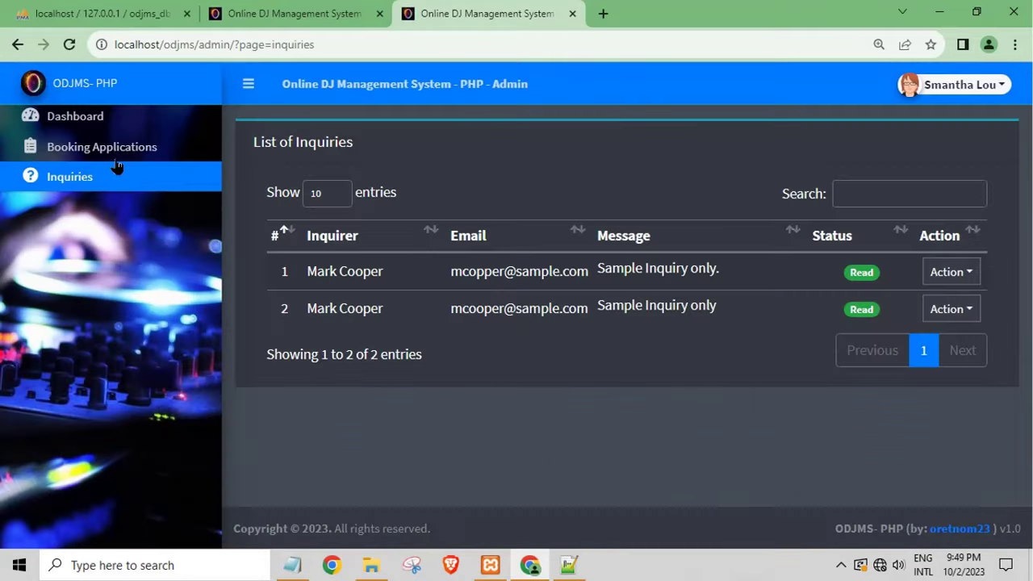
left_click(105, 152)
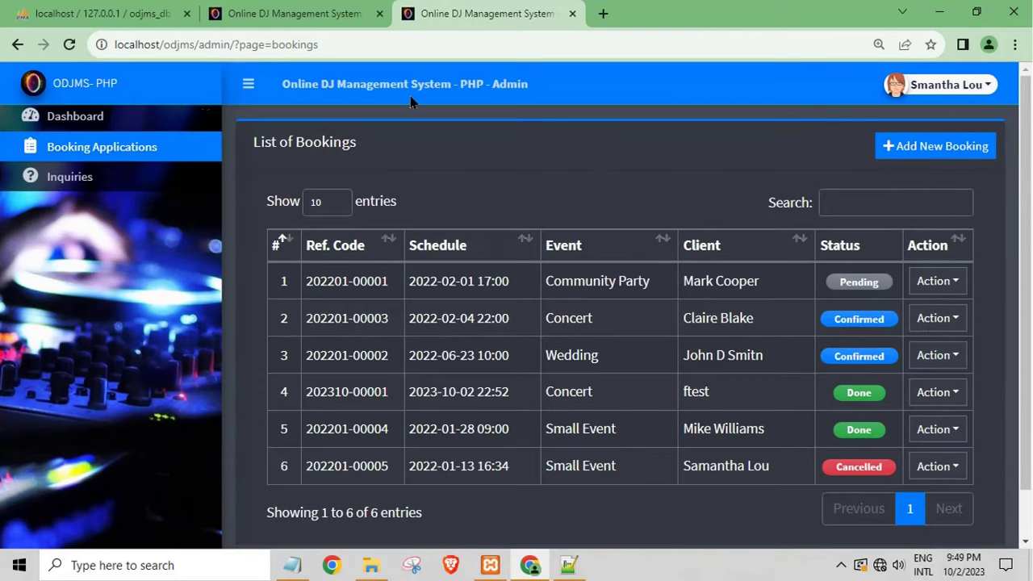
left_click_drag(106, 230, 49, 113)
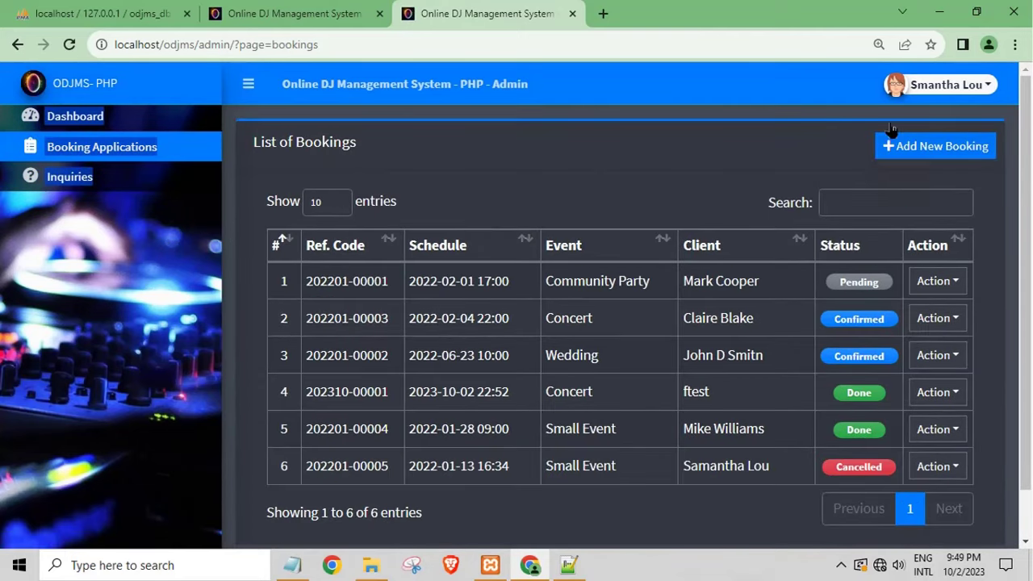
left_click(920, 84)
left_click(900, 160)
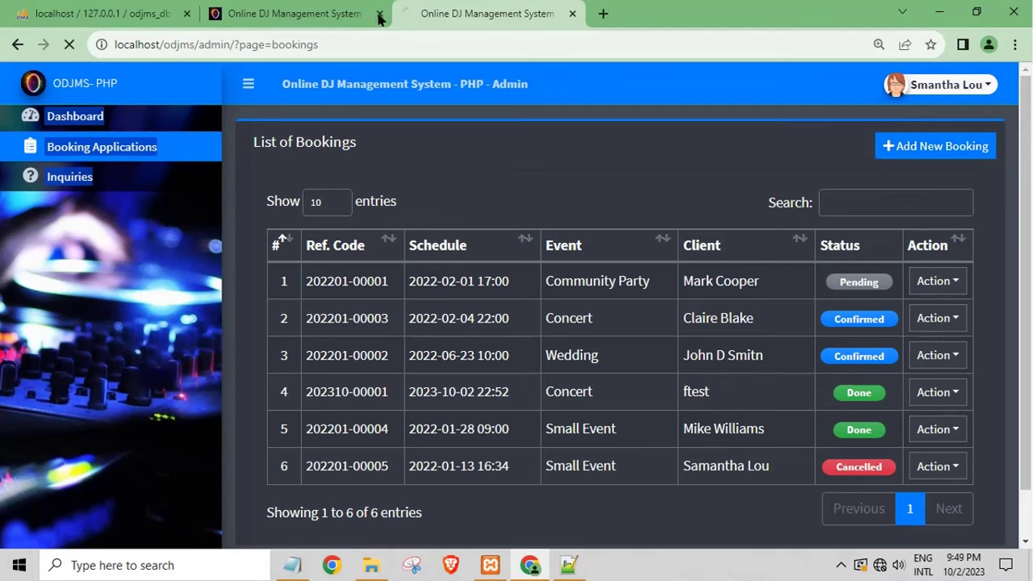
Step: Minimise Chrome, File Explorer and Notepad, close index.php in Notepad++, and minimise Notepad++
left_click(300, 17)
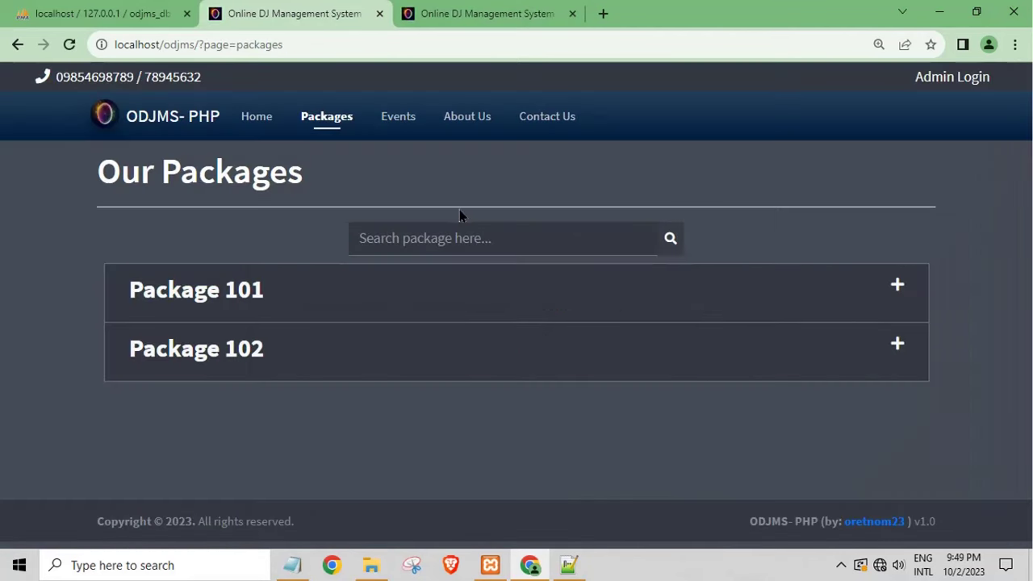
left_click(468, 14)
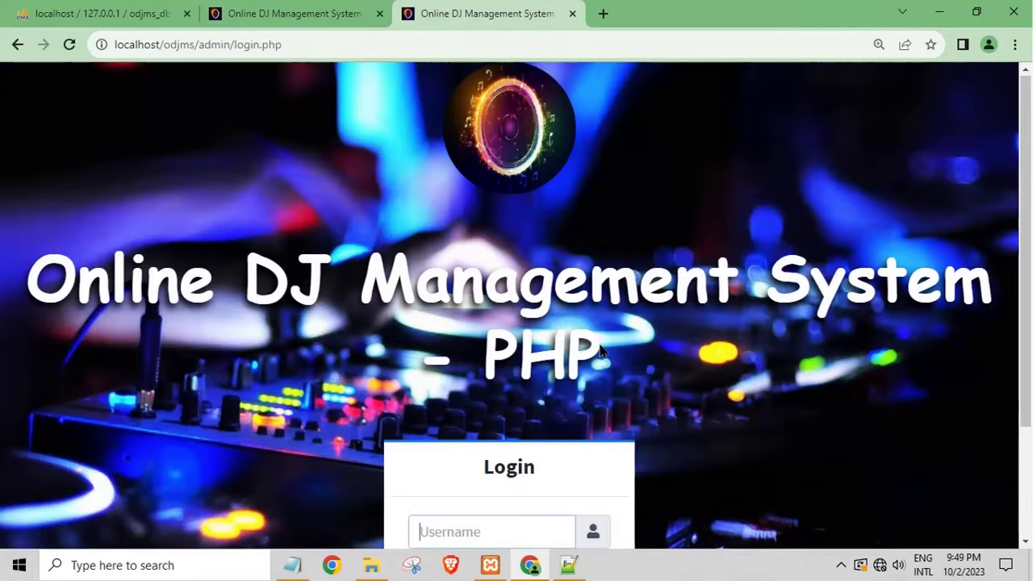
left_click(940, 17)
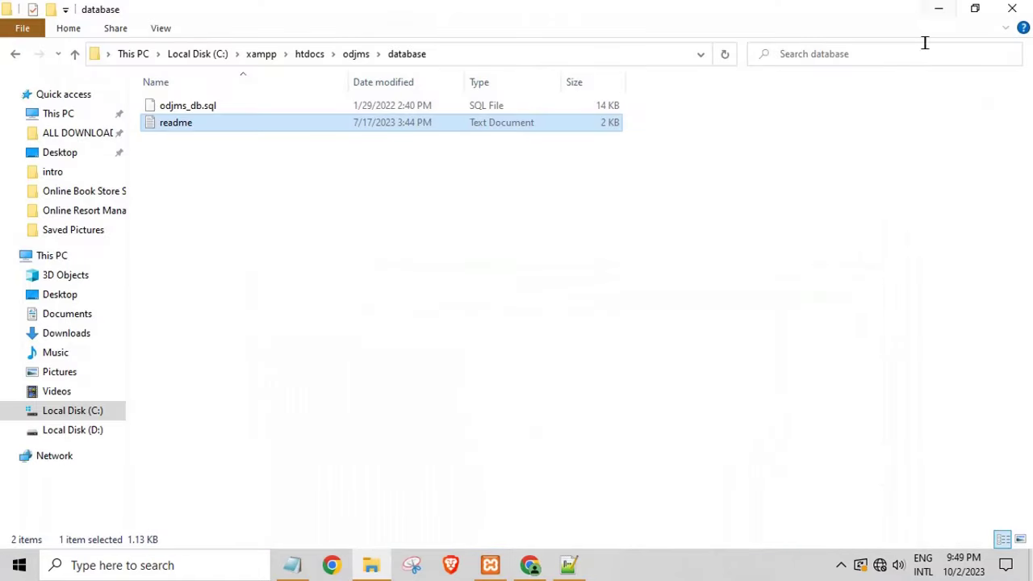
left_click(939, 9)
left_click(764, 251)
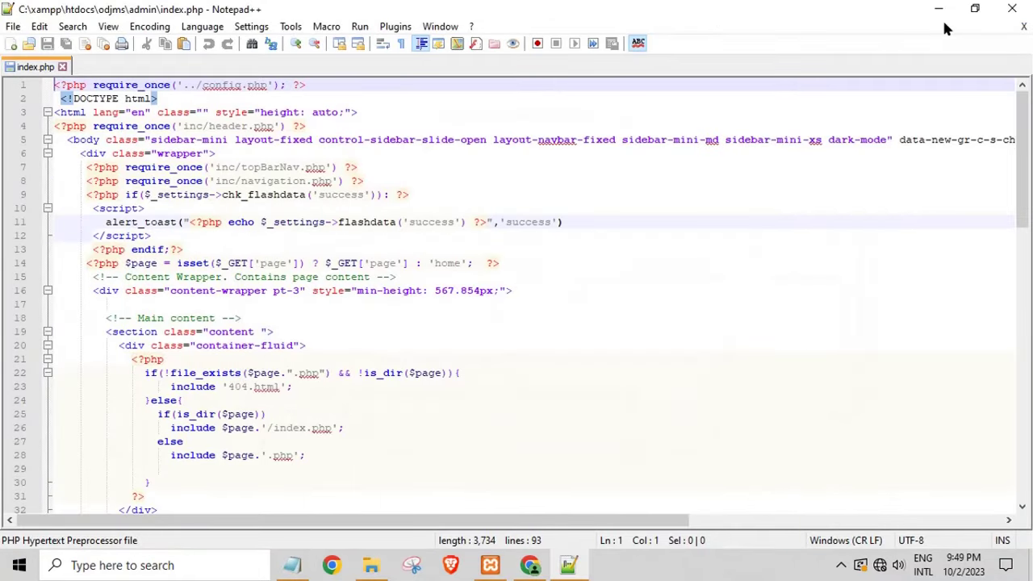
left_click(1023, 27)
left_click(939, 9)
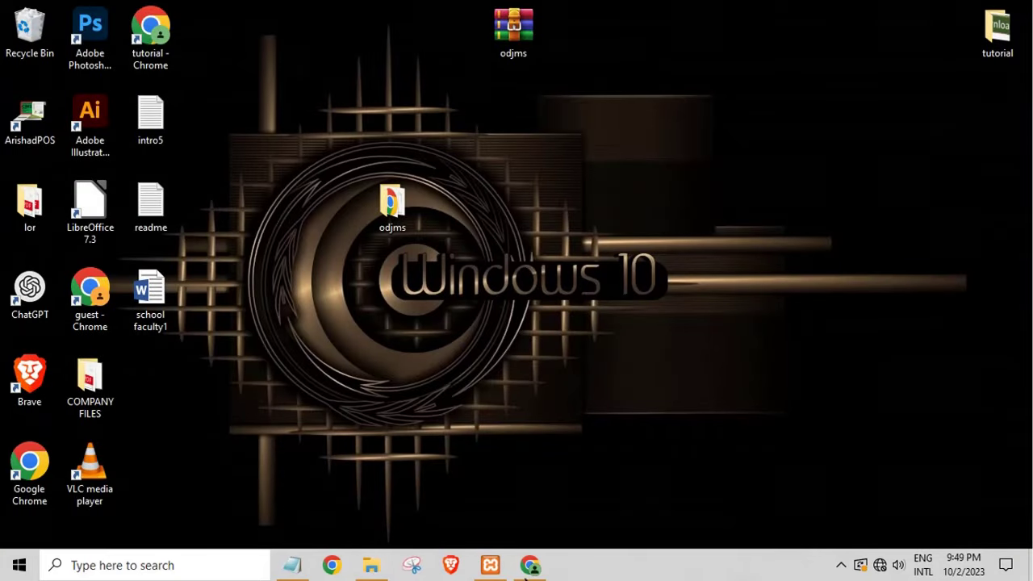
Step: Replace the Notepad line about XAMPP on drive C with 'thanks please subscribe' and minimise Notepad
left_click(300, 561)
left_click_drag(626, 314, 217, 328)
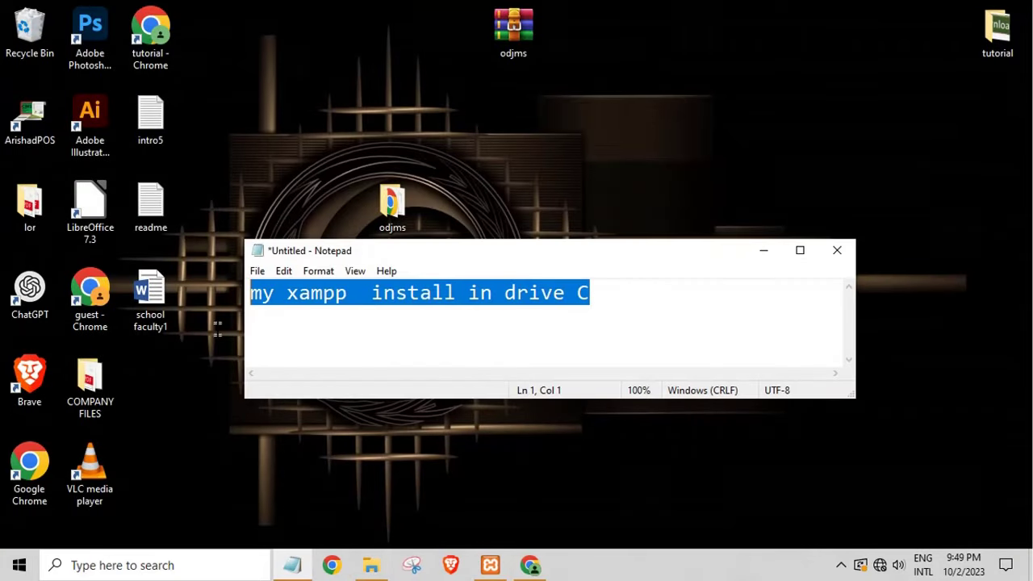
type("tha")
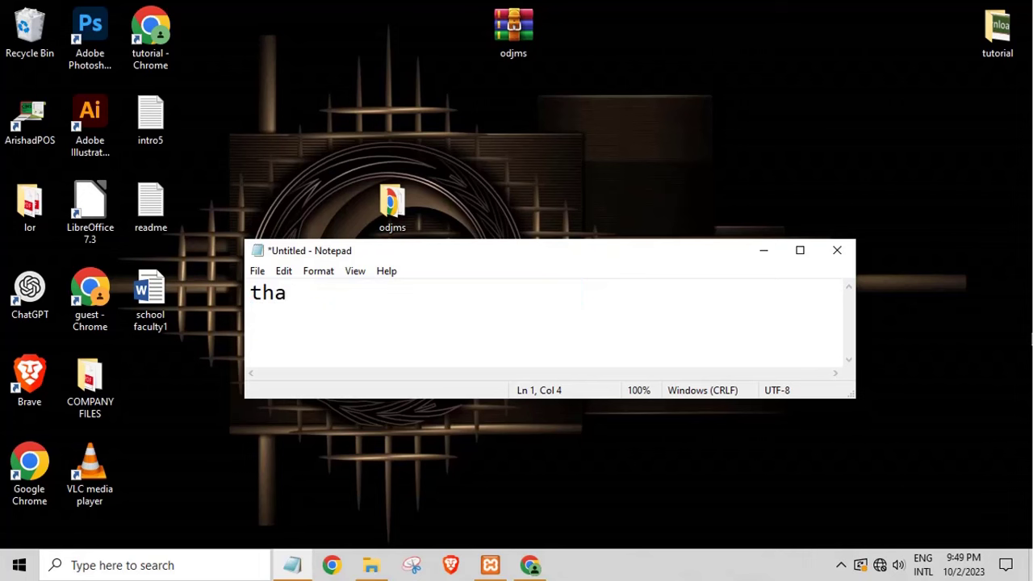
type("nks please ")
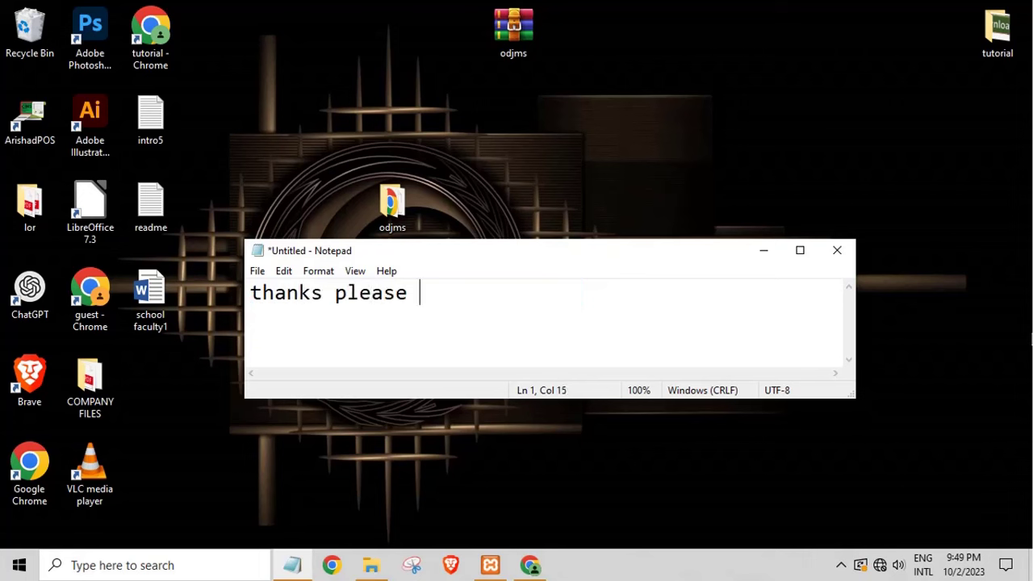
type("subscribe")
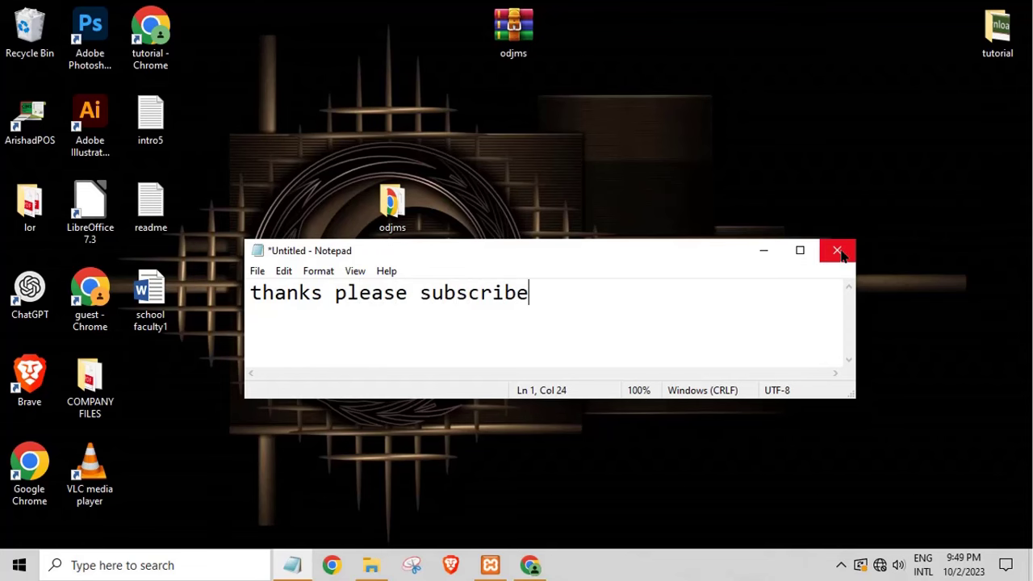
left_click(772, 250)
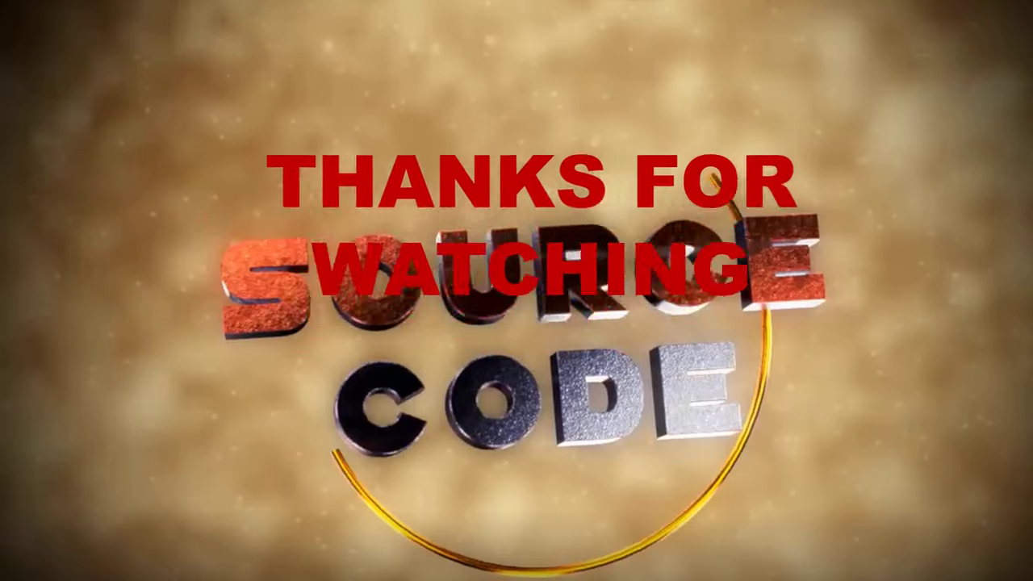